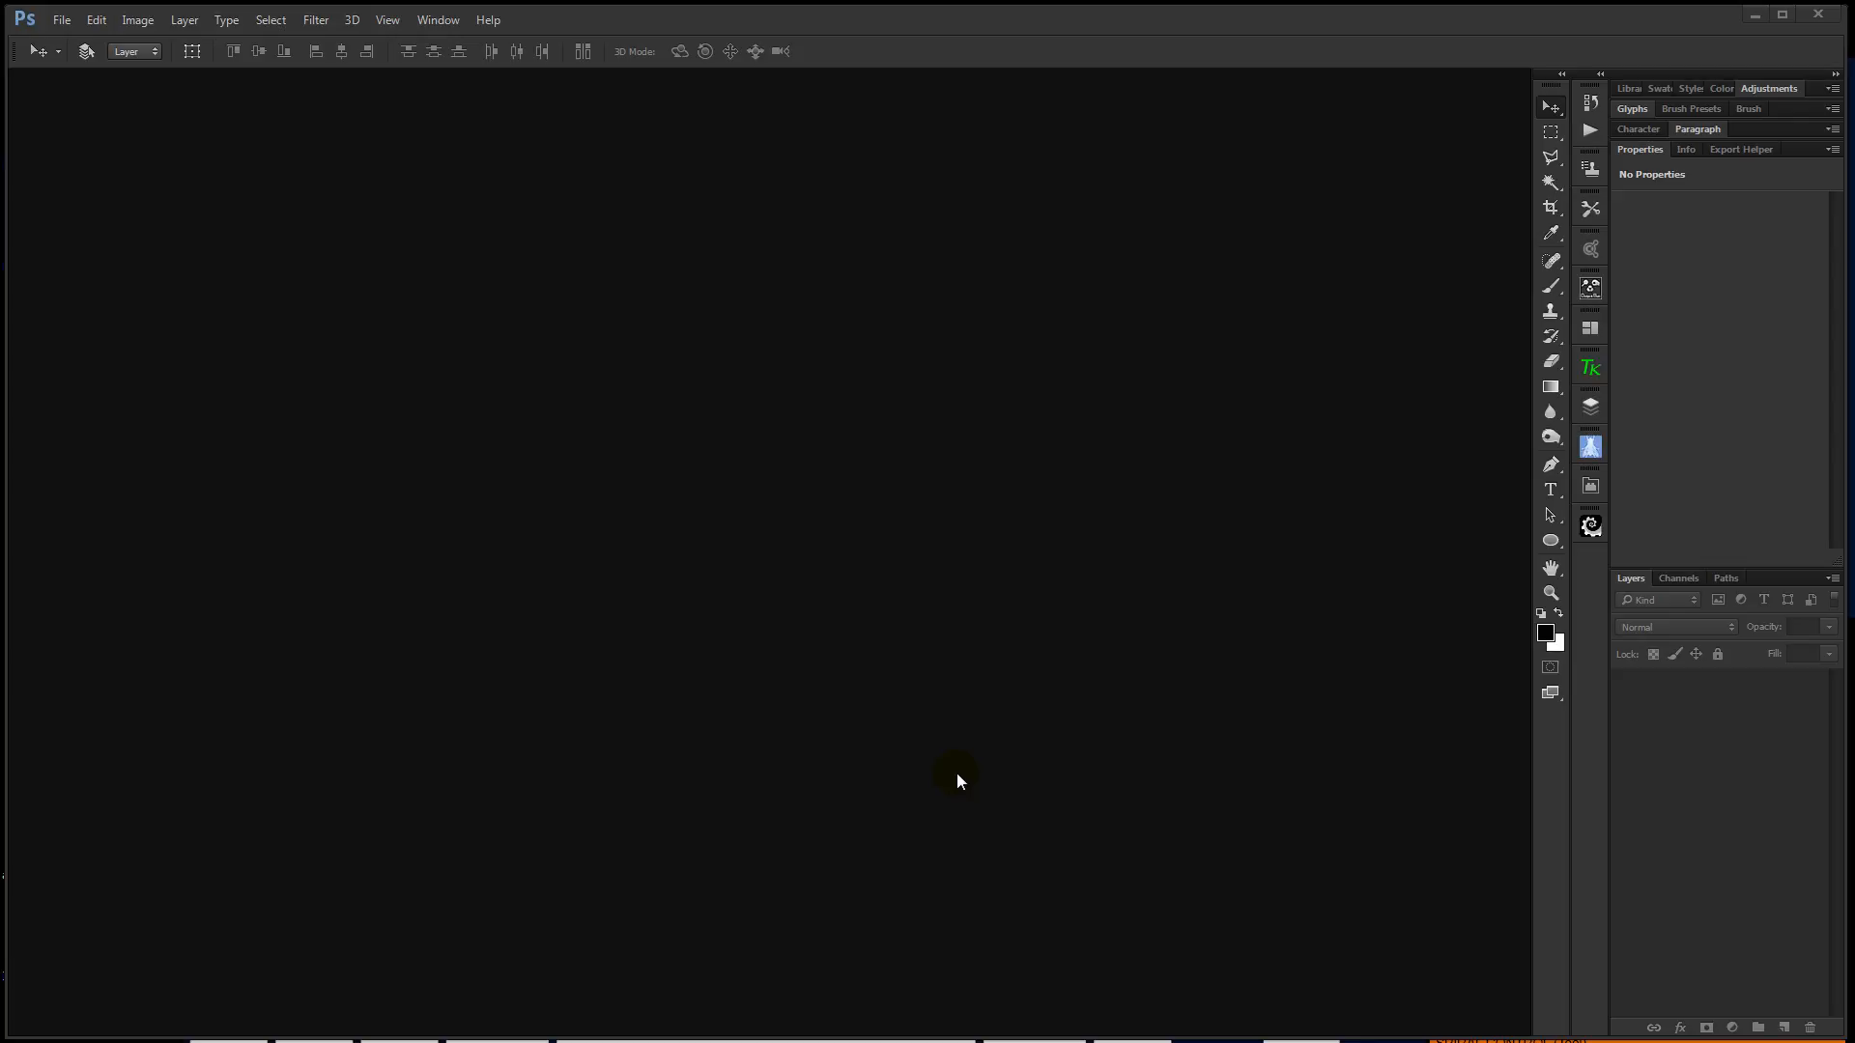
Create a 1080 x 1080 px, 300 pixels/inch RGB document with transparent background and place horizontal and vertical guides through its centre
{"action": "left_click", "coordinate": [71, 27]}
{"action": "left_click", "coordinate": [74, 39]}
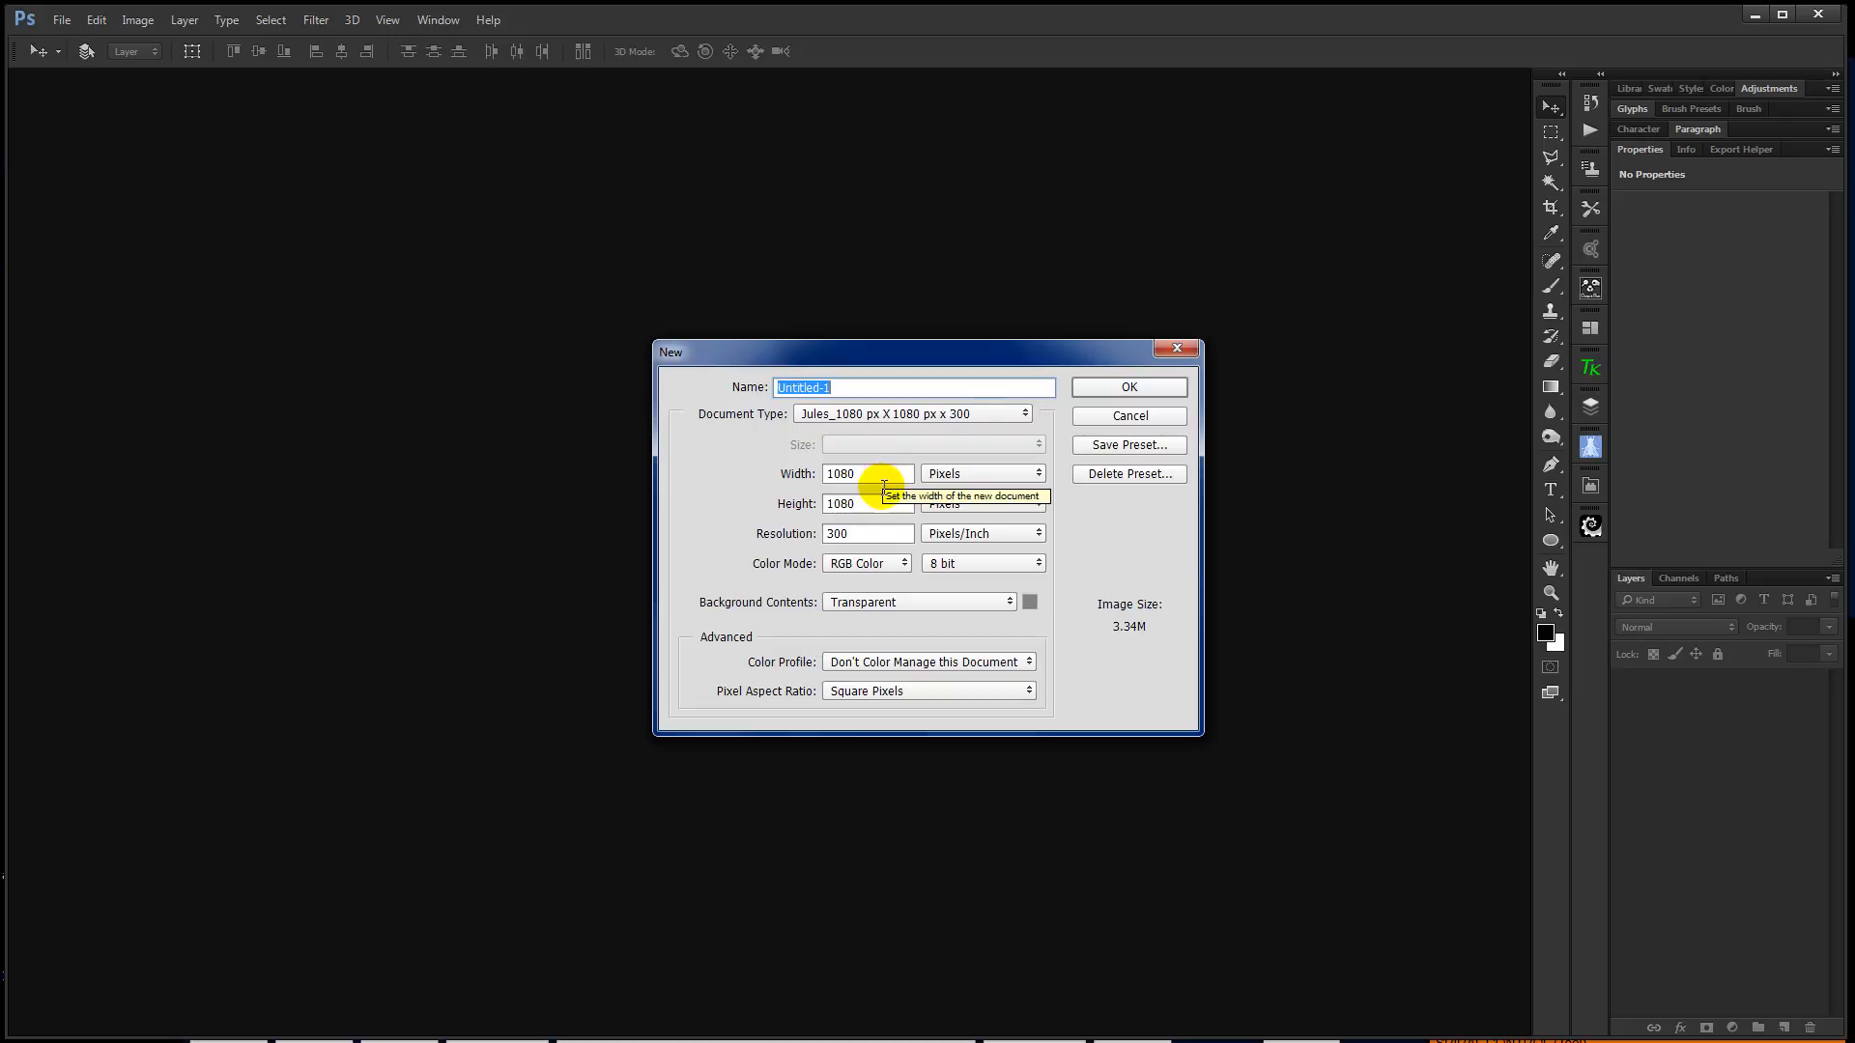
{"action": "left_click", "coordinate": [1175, 391]}
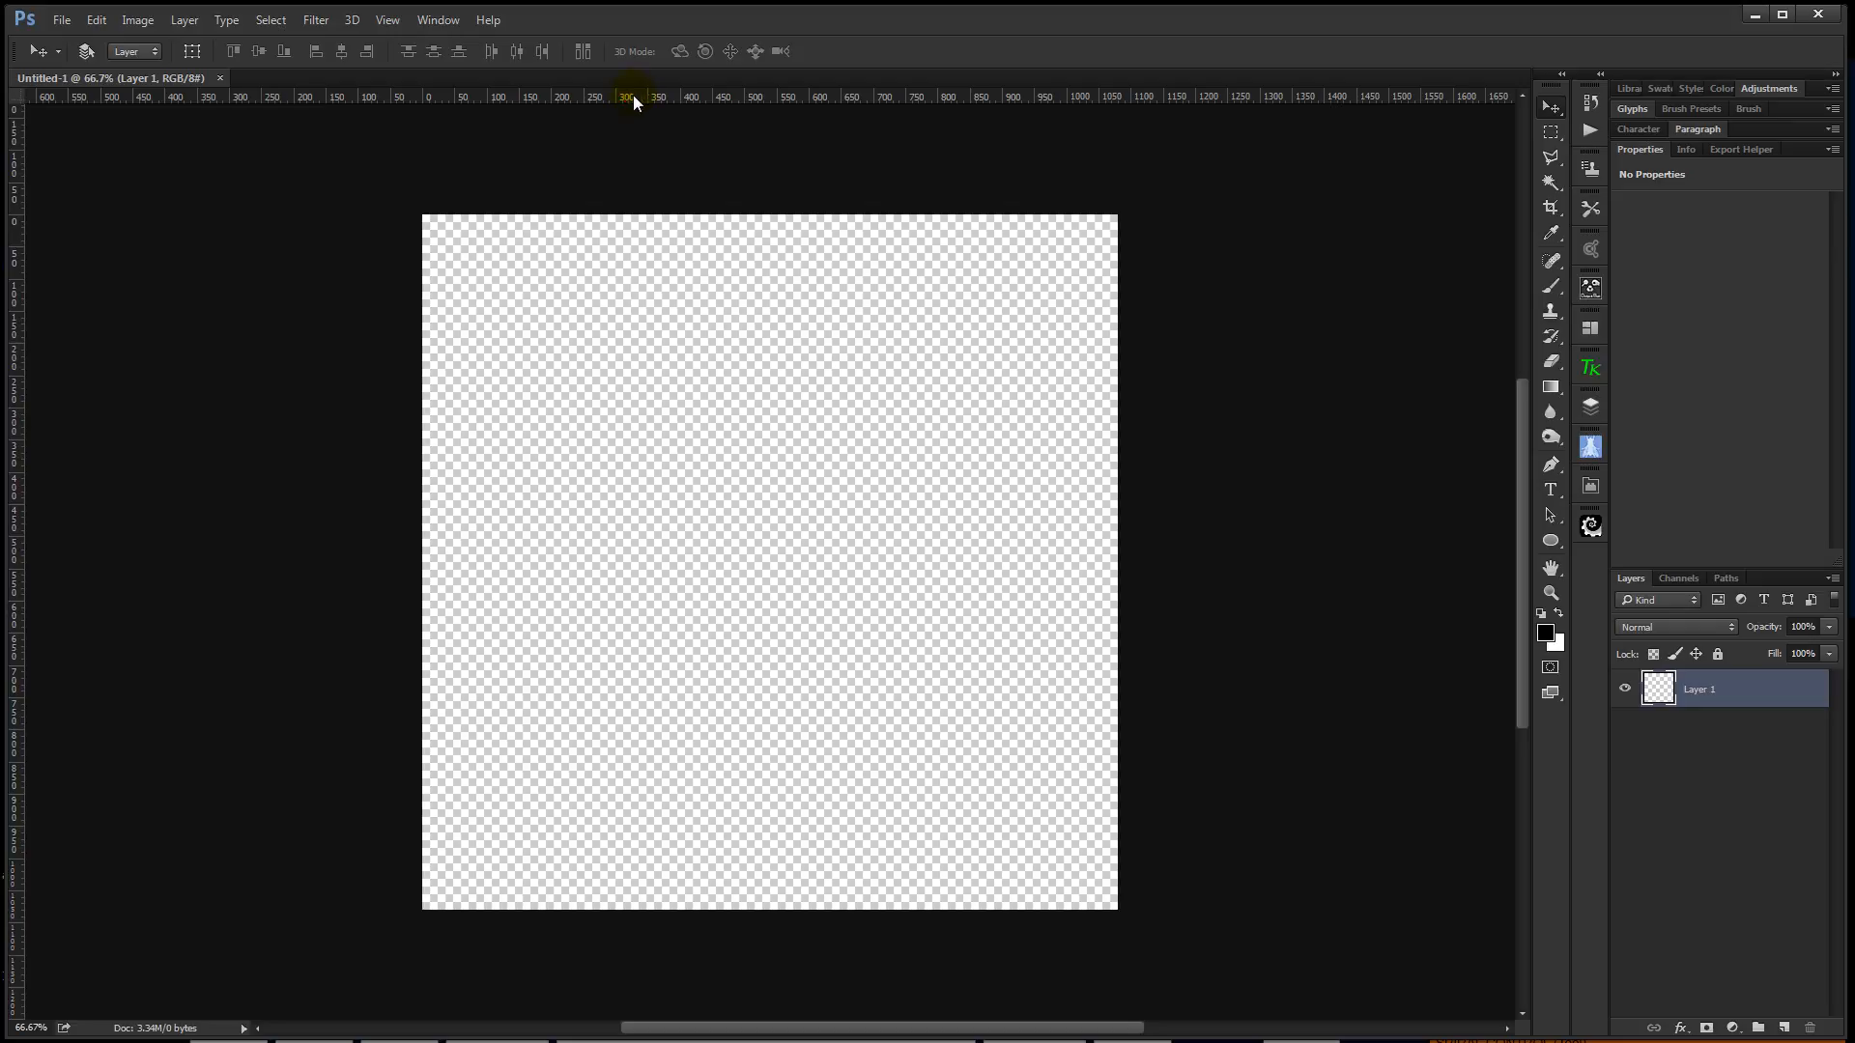
{"action": "left_click_drag", "start_coordinate": [630, 97], "coordinate": [623, 562]}
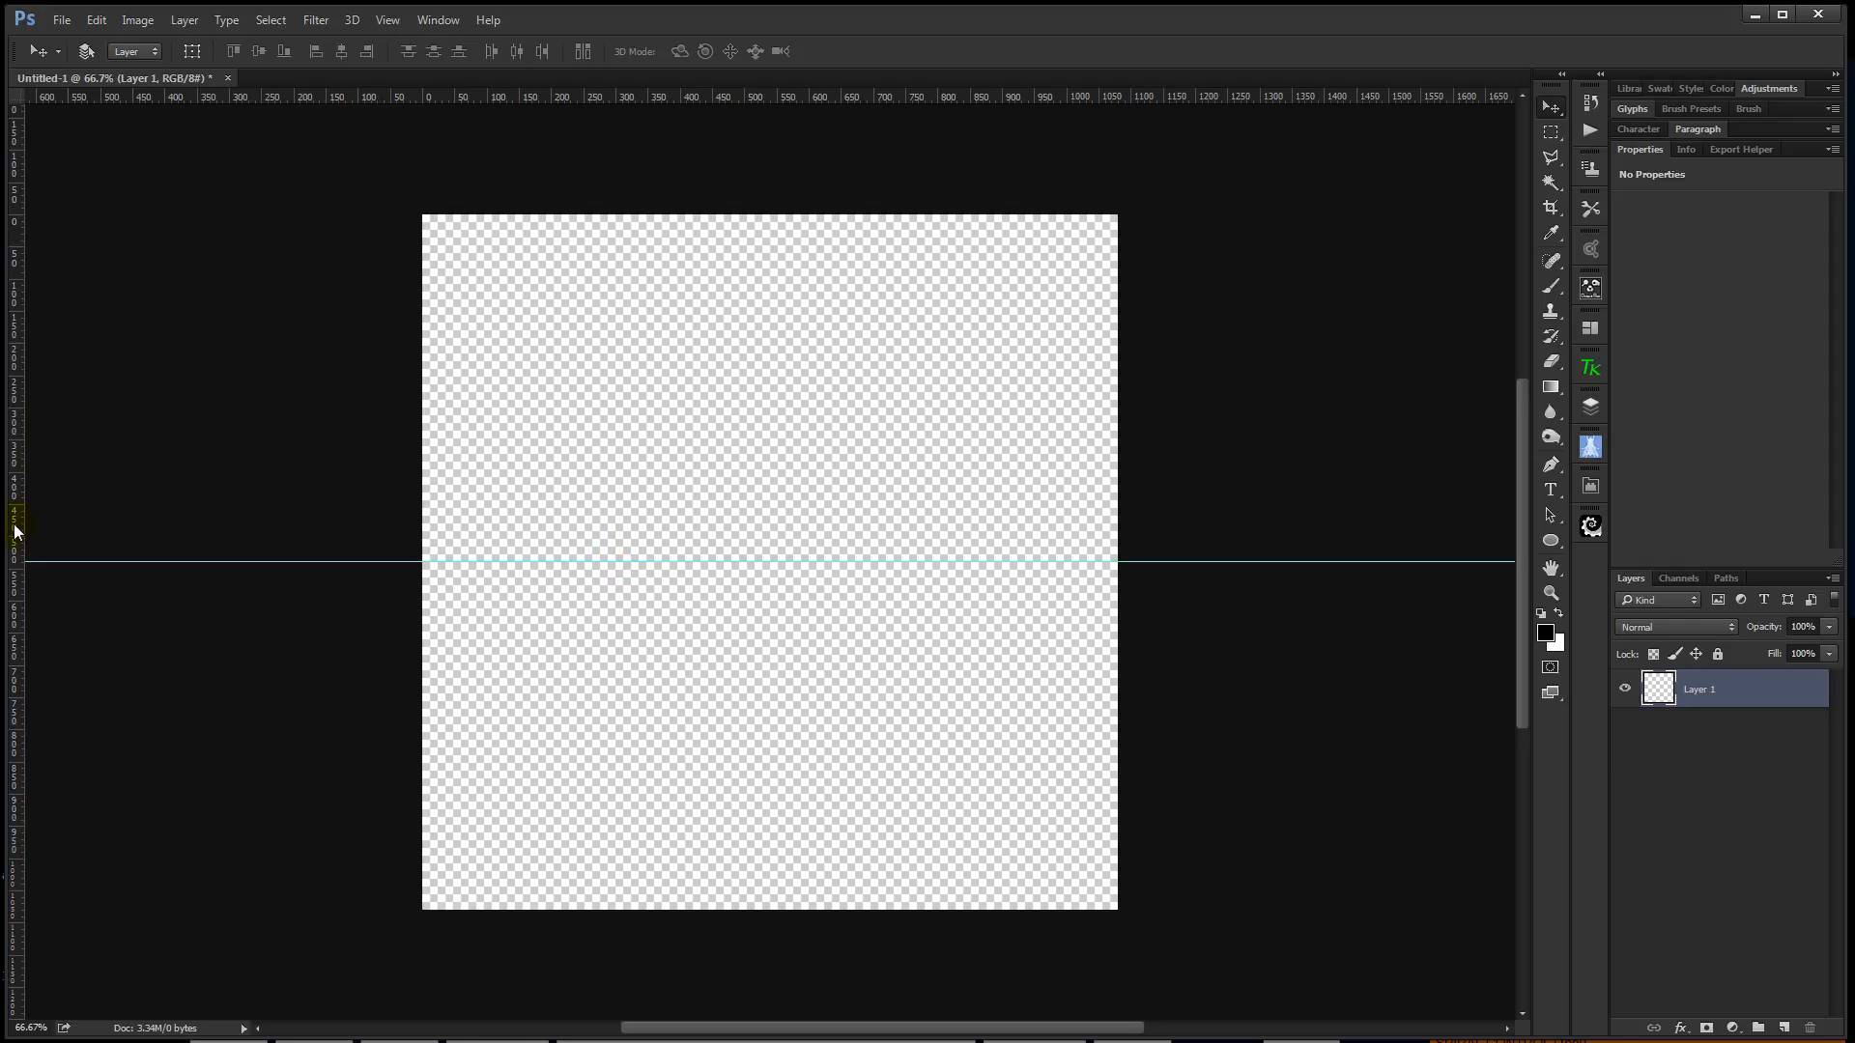
{"action": "left_click_drag", "start_coordinate": [15, 529], "coordinate": [769, 513]}
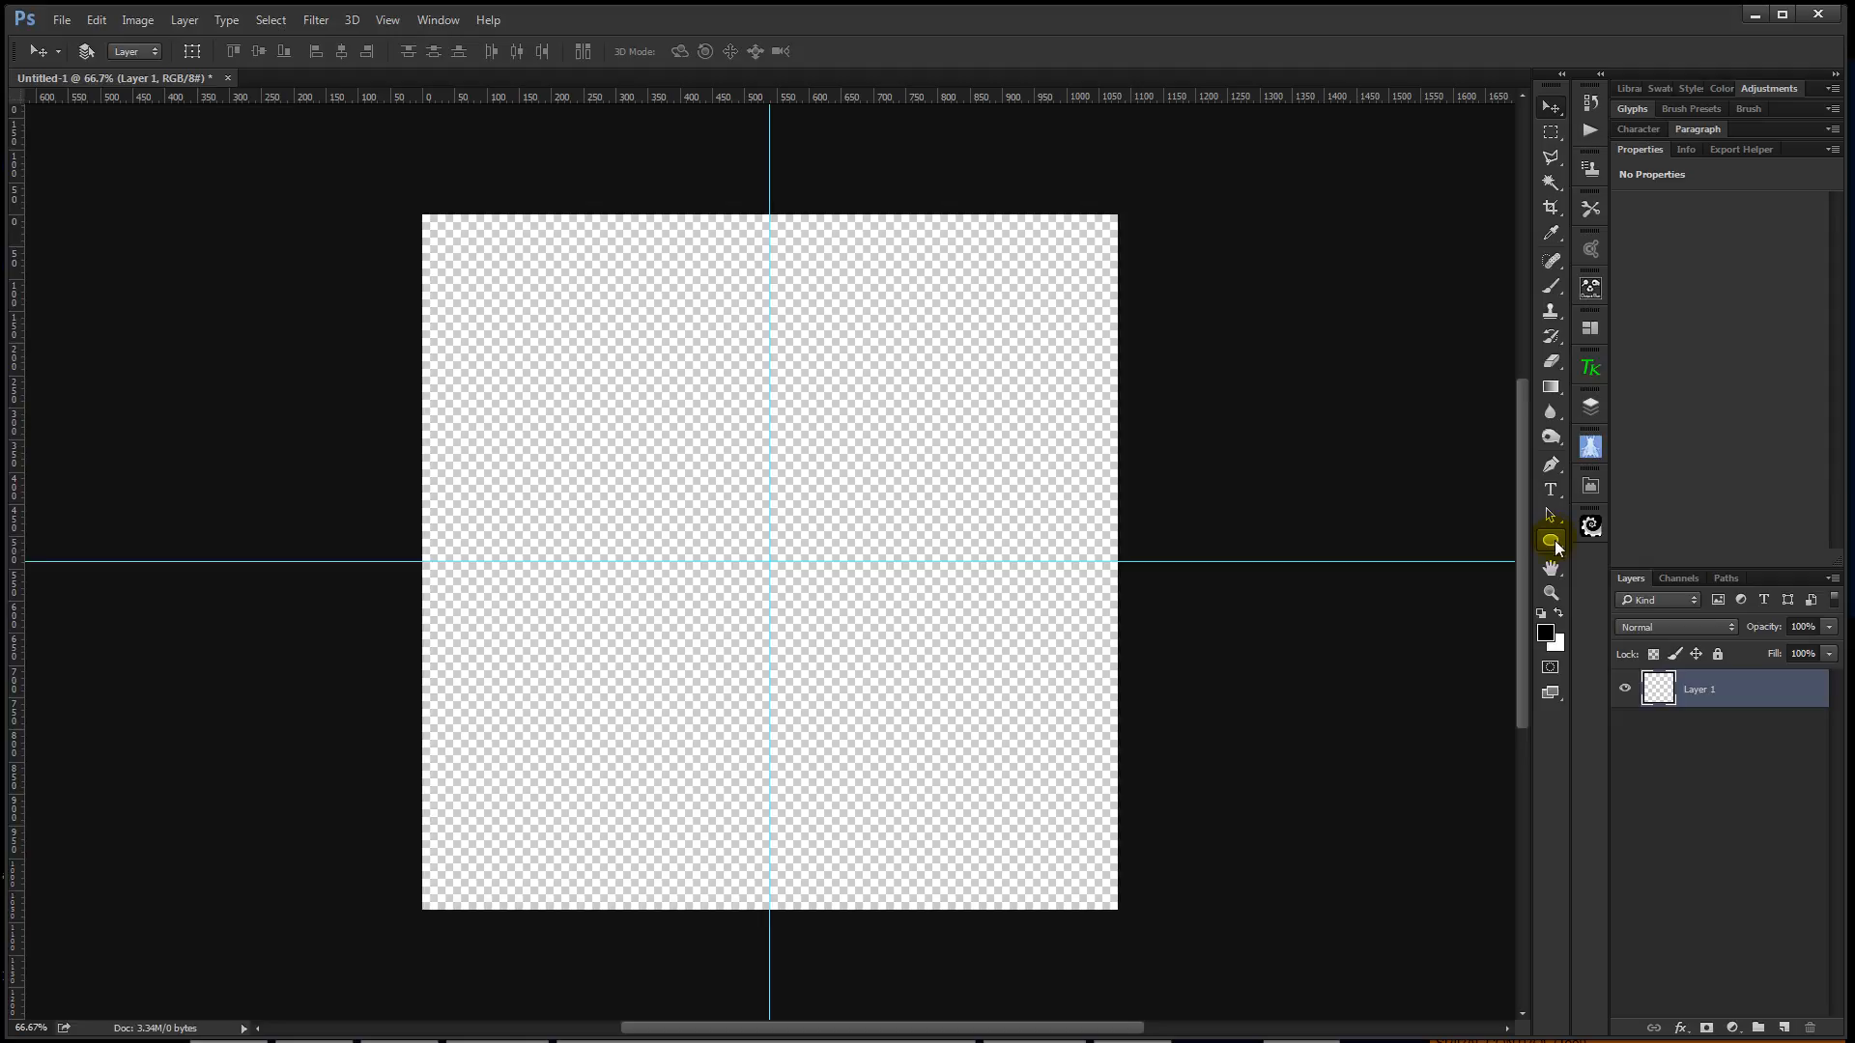
Set the Ellipse tool to Shape mode with no stroke and a black-to-white radial gradient fill
{"action": "left_click_drag", "start_coordinate": [1554, 546], "coordinate": [1626, 570]}
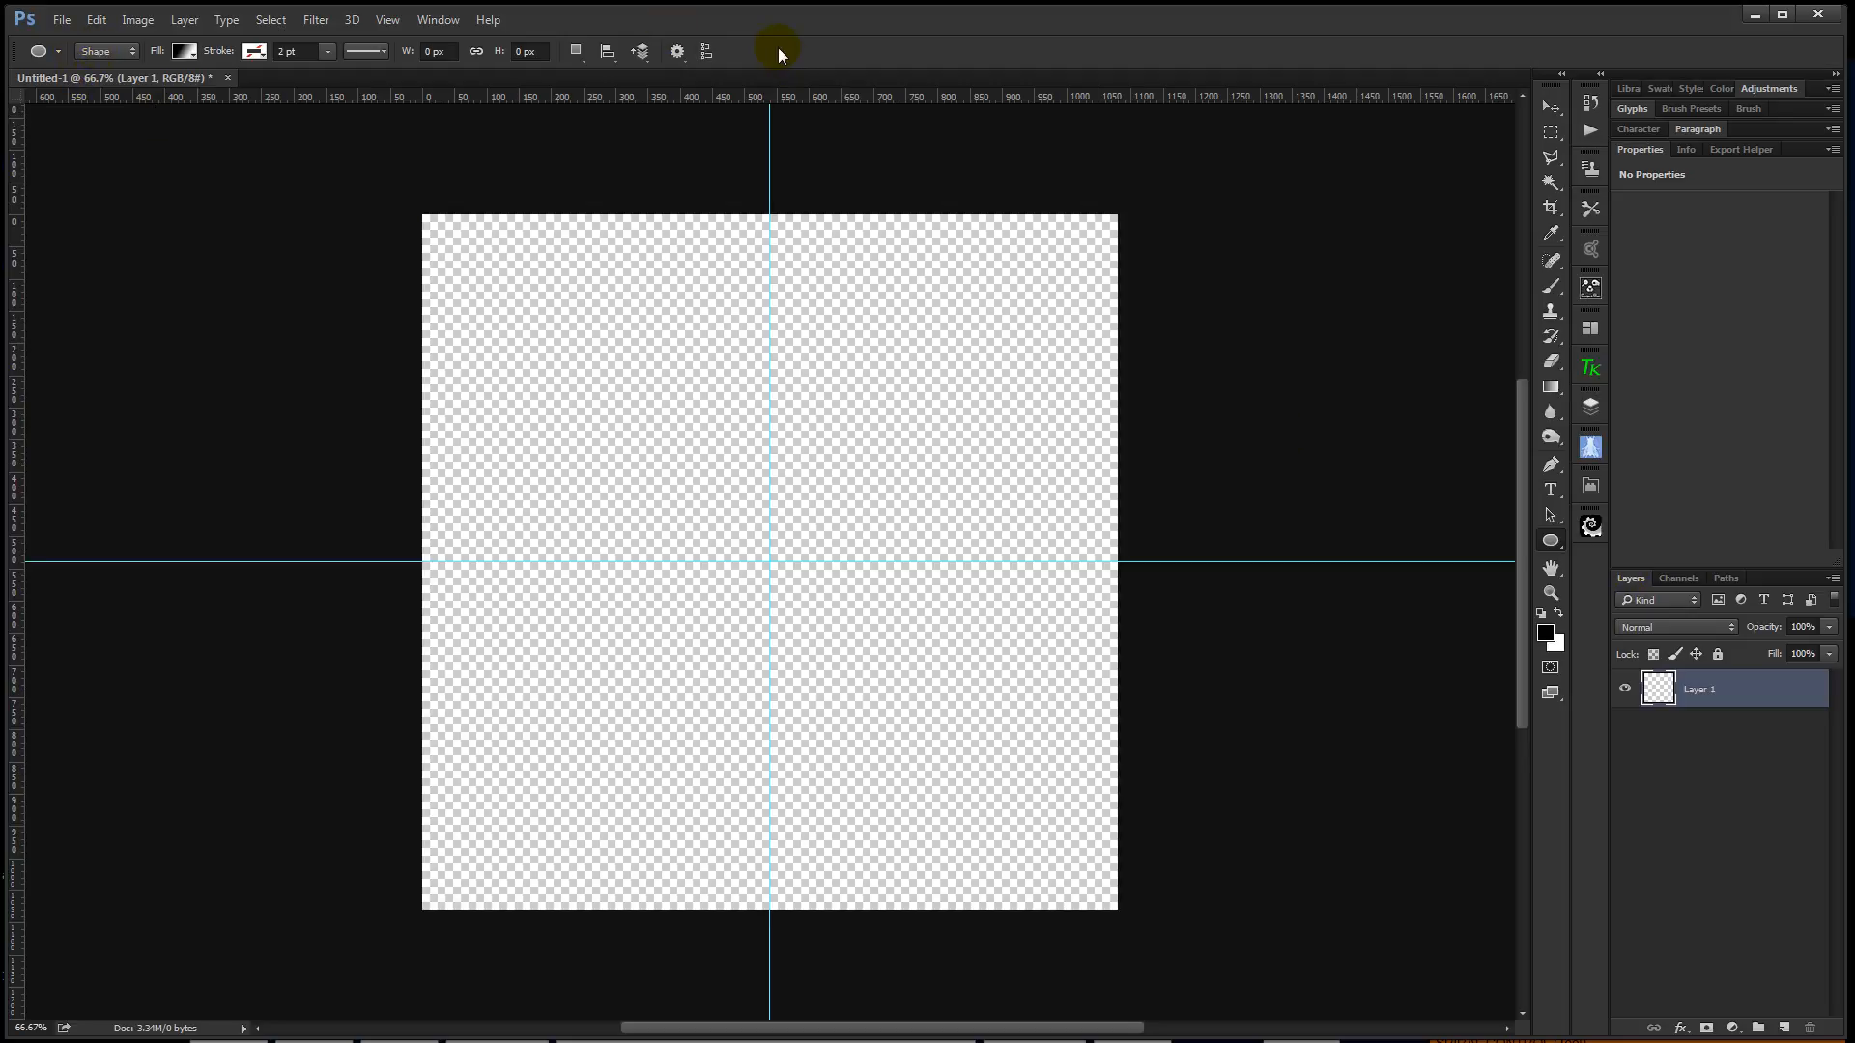
{"action": "left_click", "coordinate": [107, 52]}
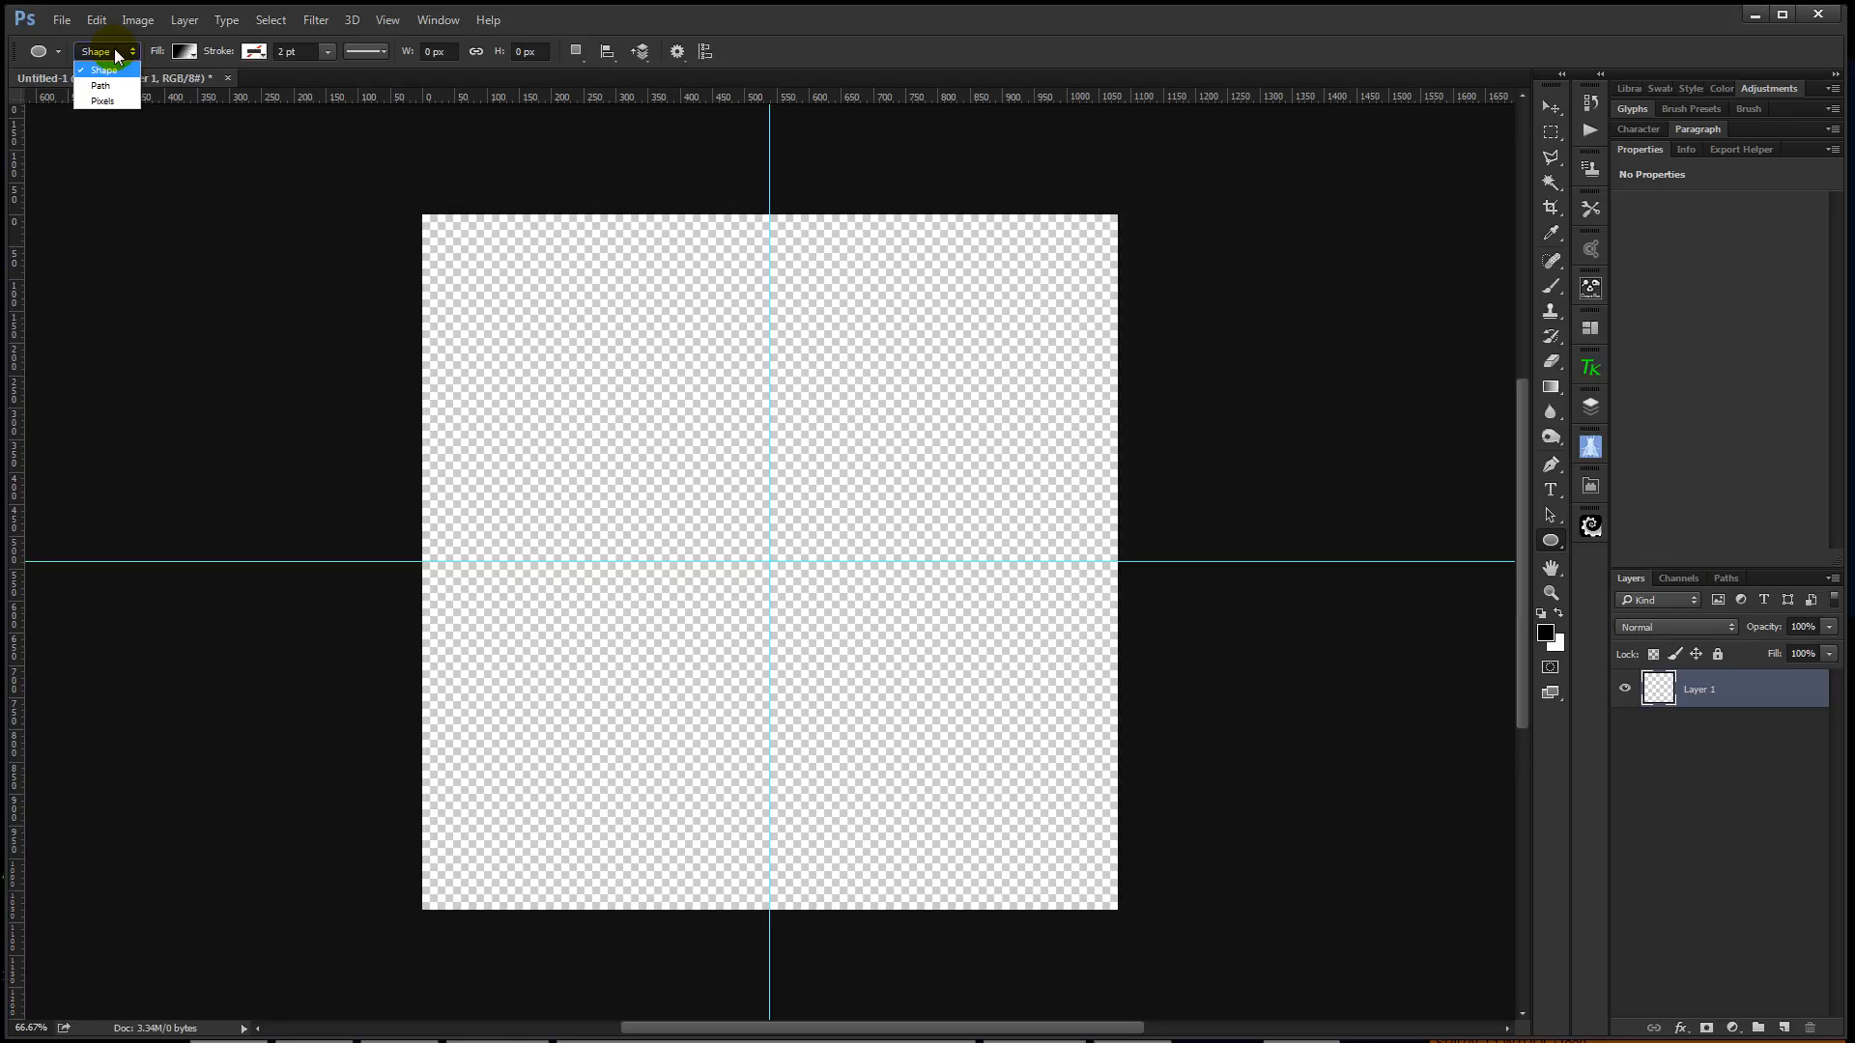
{"action": "left_click", "coordinate": [114, 49]}
{"action": "left_click", "coordinate": [255, 52]}
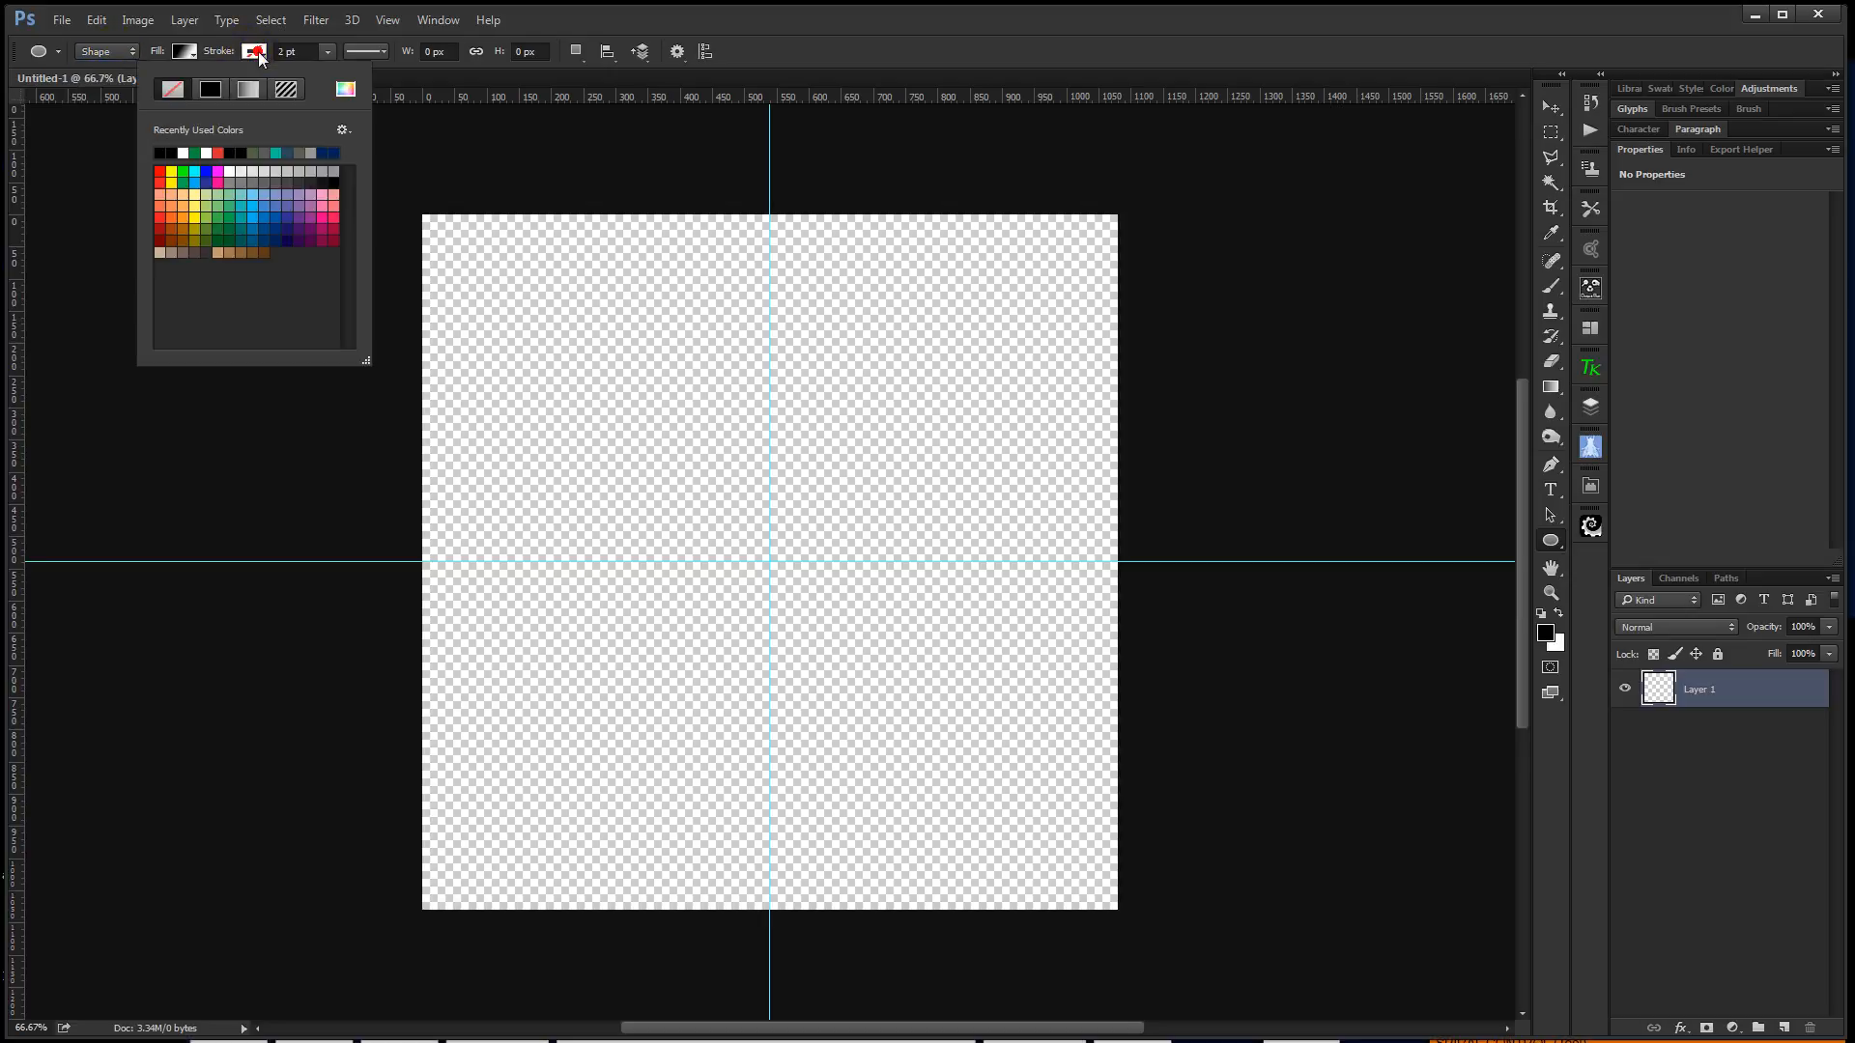
{"action": "left_click", "coordinate": [171, 90]}
{"action": "left_click", "coordinate": [184, 50]}
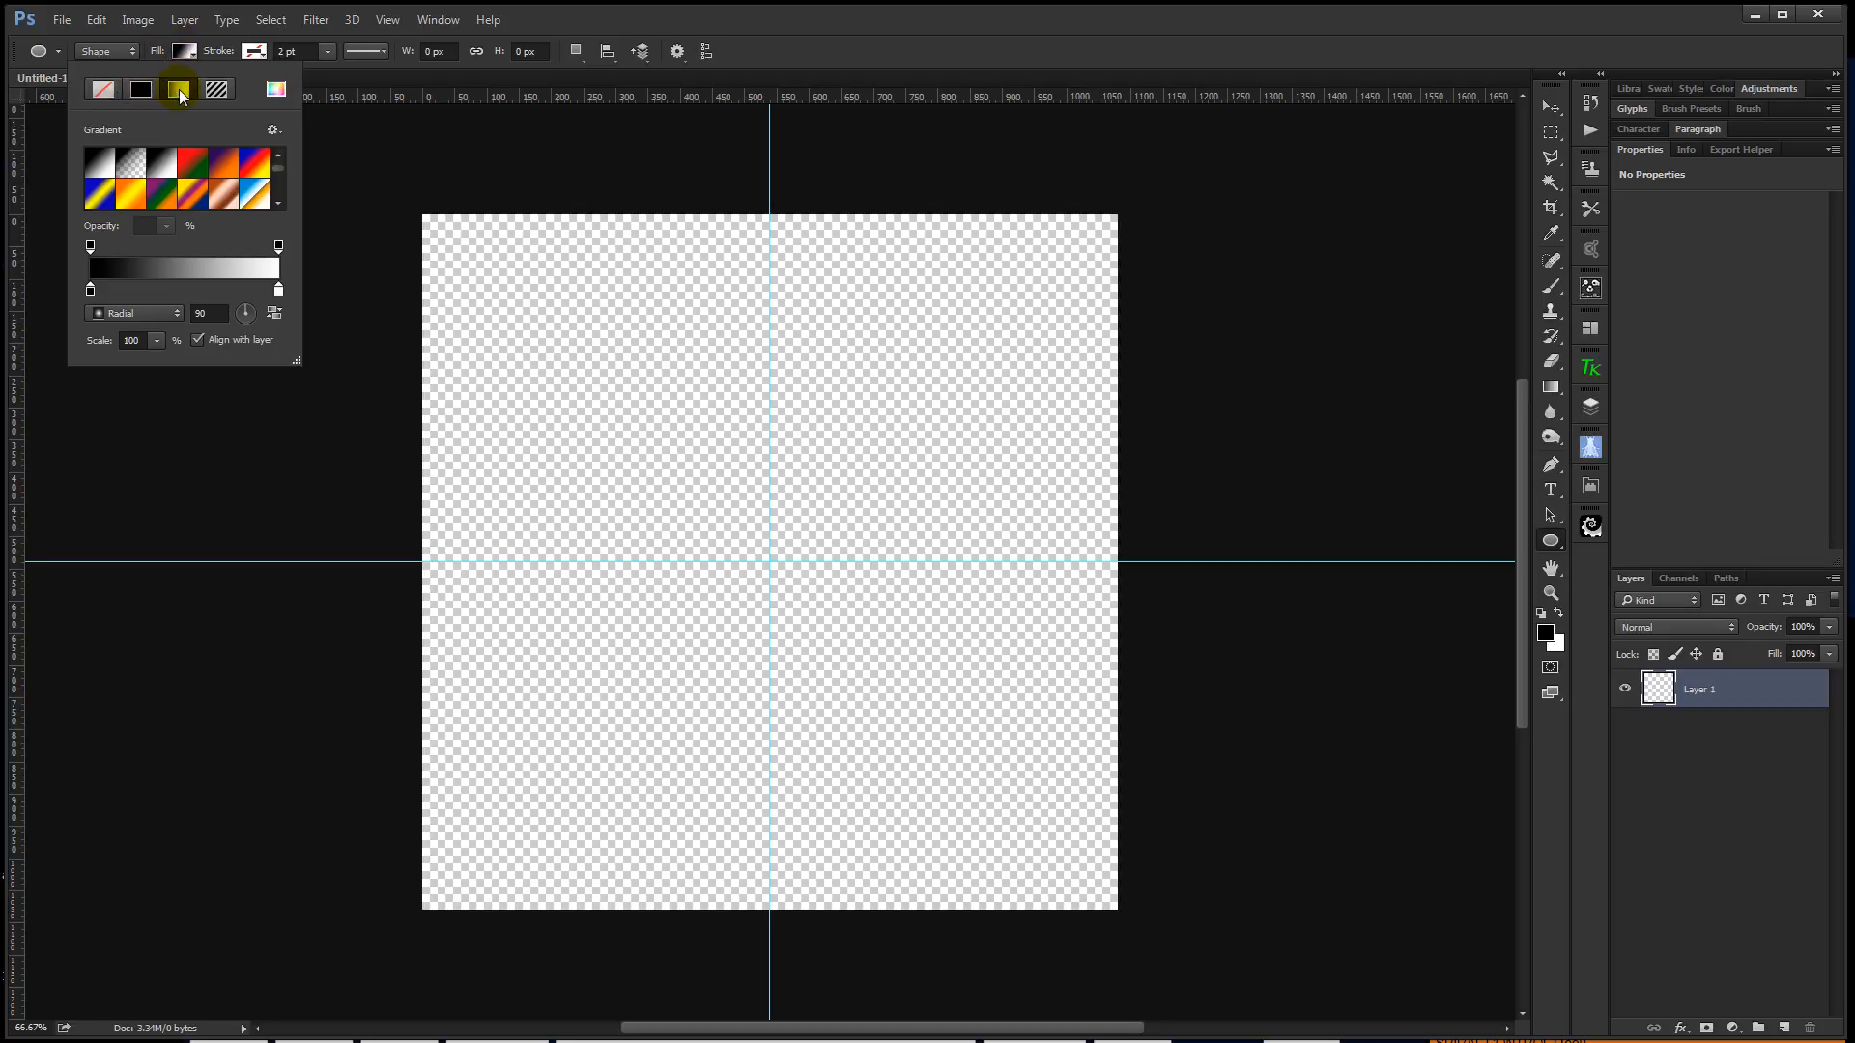
{"action": "left_click", "coordinate": [140, 90]}
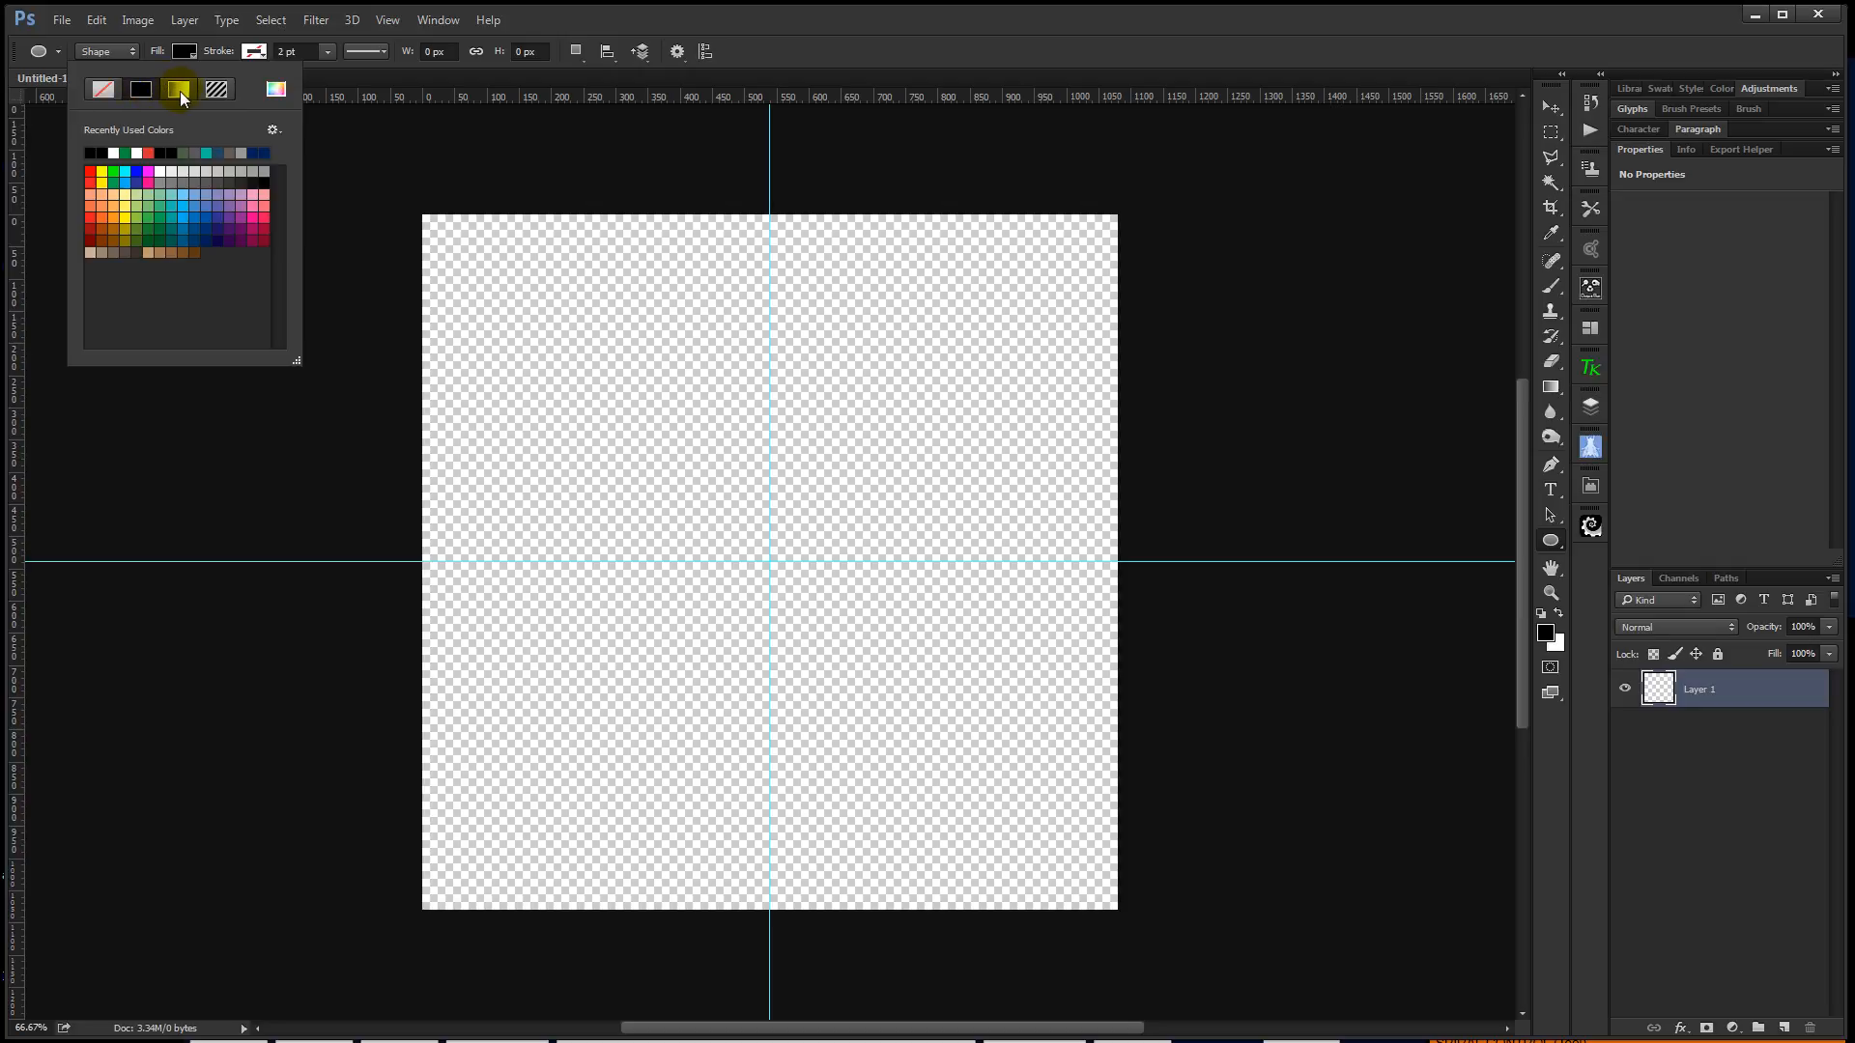
{"action": "left_click", "coordinate": [178, 90]}
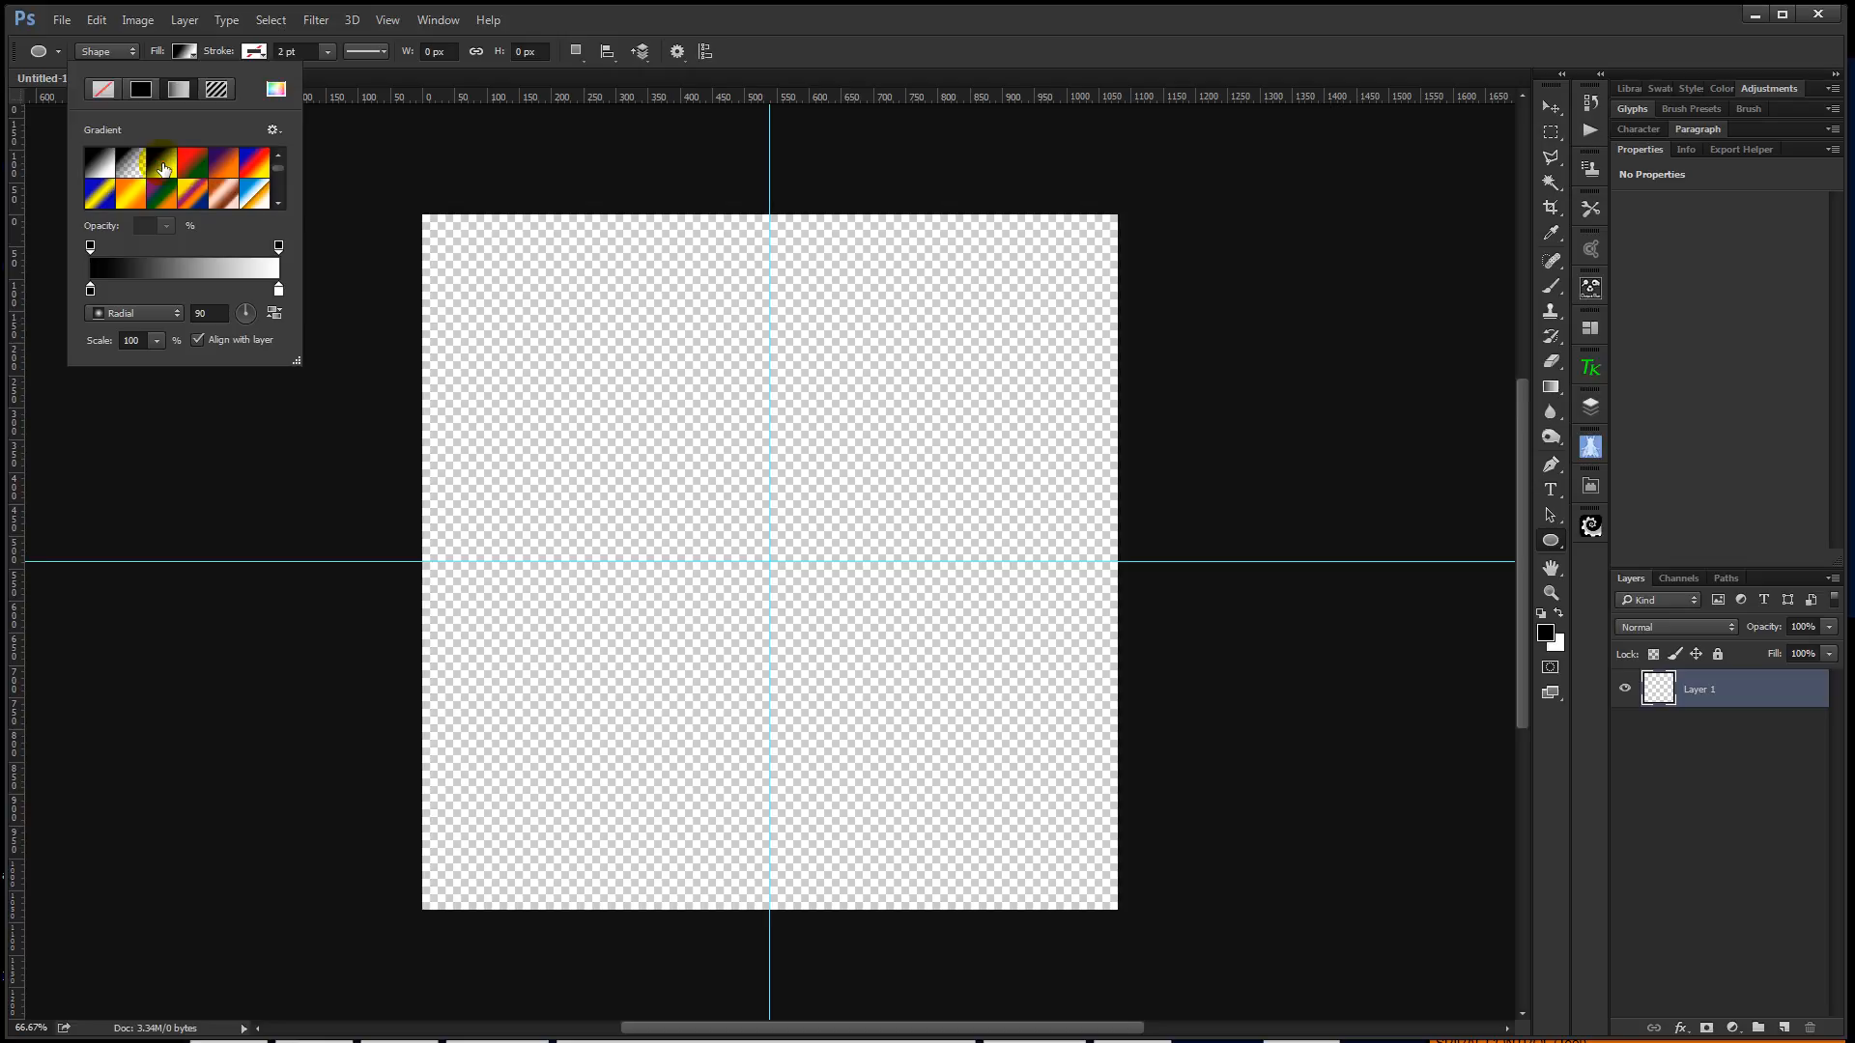
{"action": "left_click", "coordinate": [141, 311]}
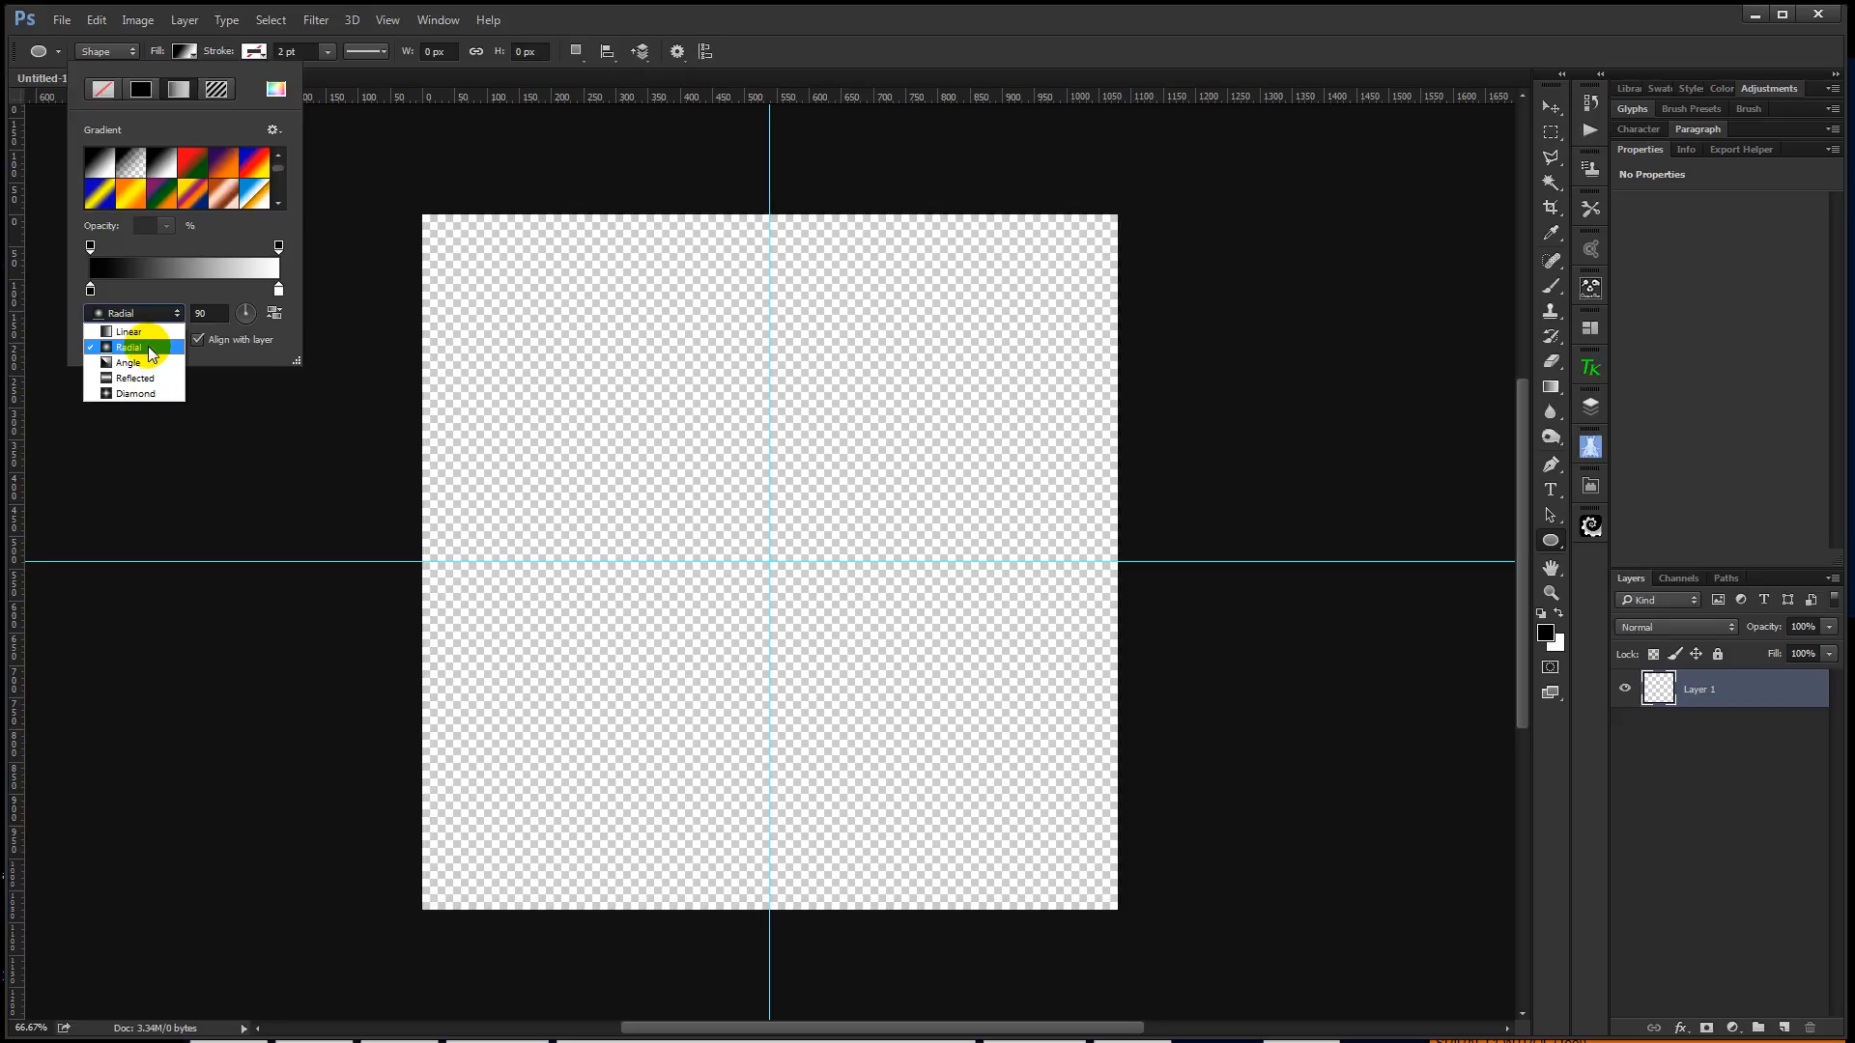
{"action": "left_click", "coordinate": [148, 346]}
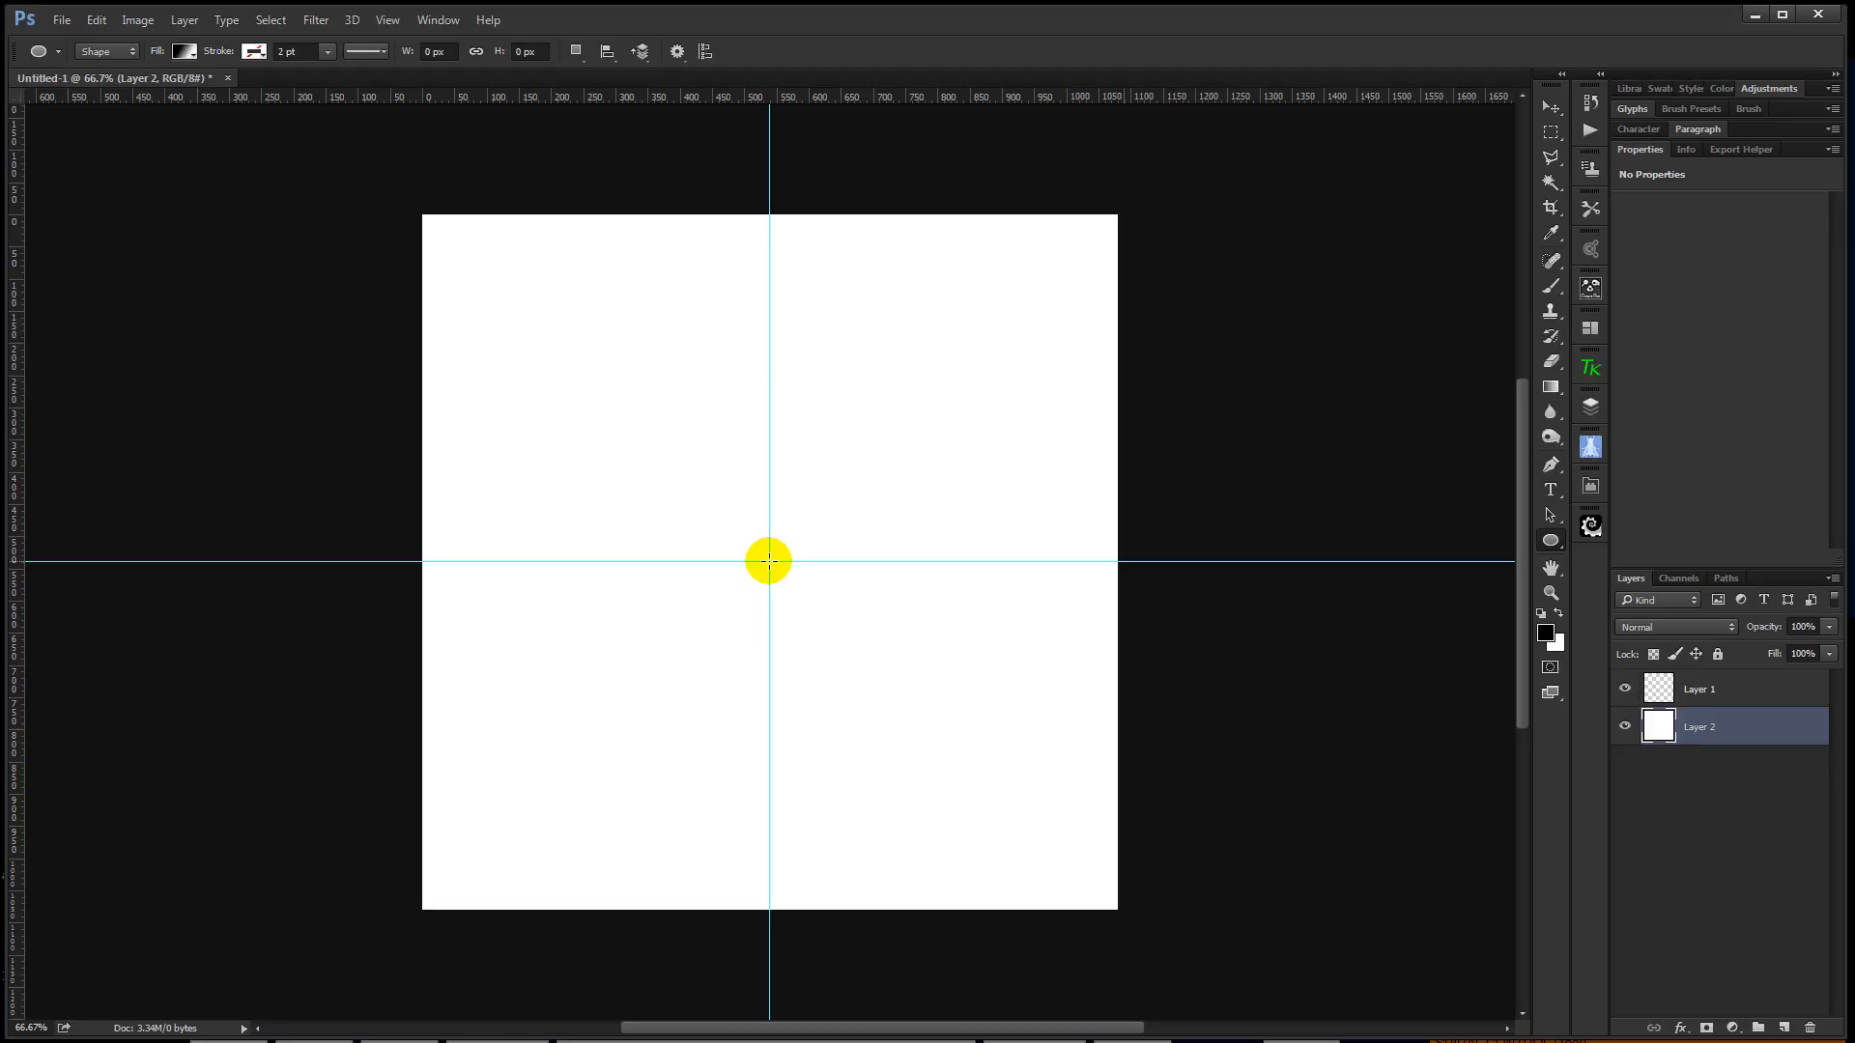
Draw a circle about 998 px in diameter centred on the guide intersection, and hide its path outline and the guides
{"action": "left_click", "coordinate": [769, 560]}
{"action": "left_click", "coordinate": [957, 440]}
{"action": "left_click", "coordinate": [770, 560]}
{"action": "left_click_drag", "start_coordinate": [770, 560], "coordinate": [446, 95]}
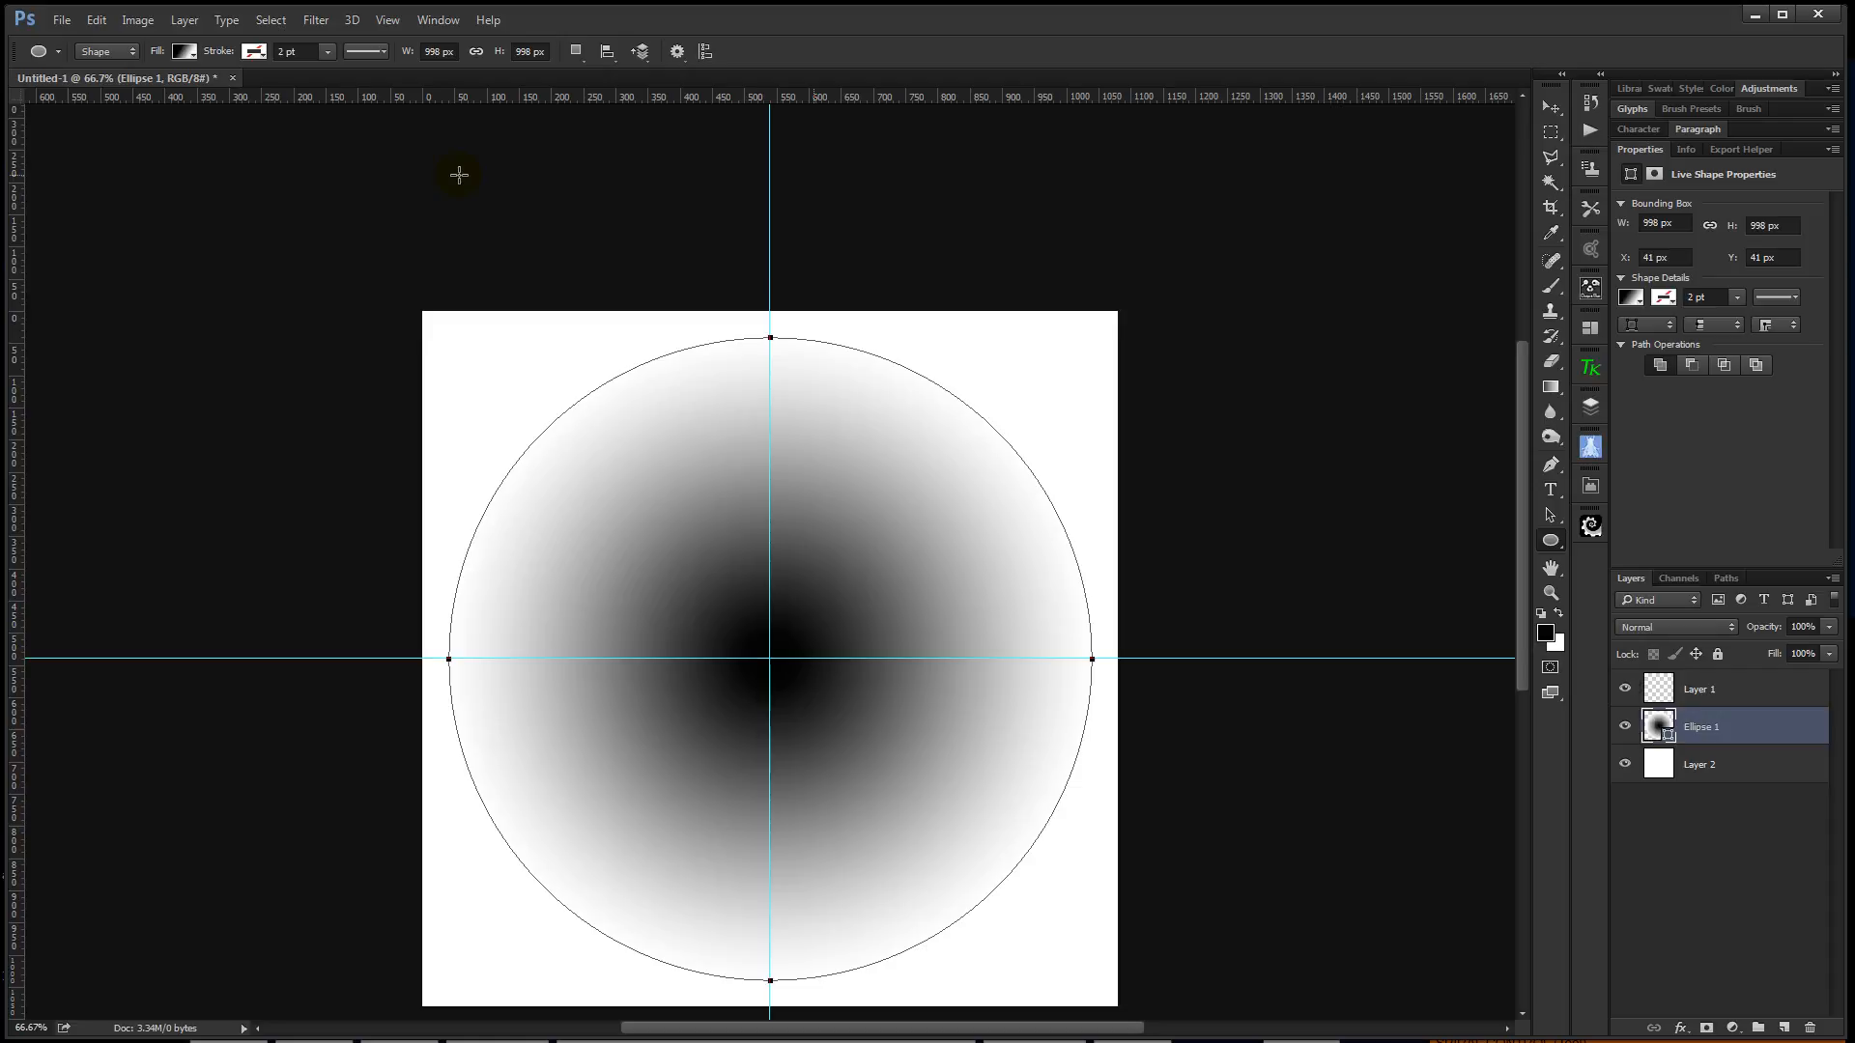
{"action": "key", "text": "Return"}
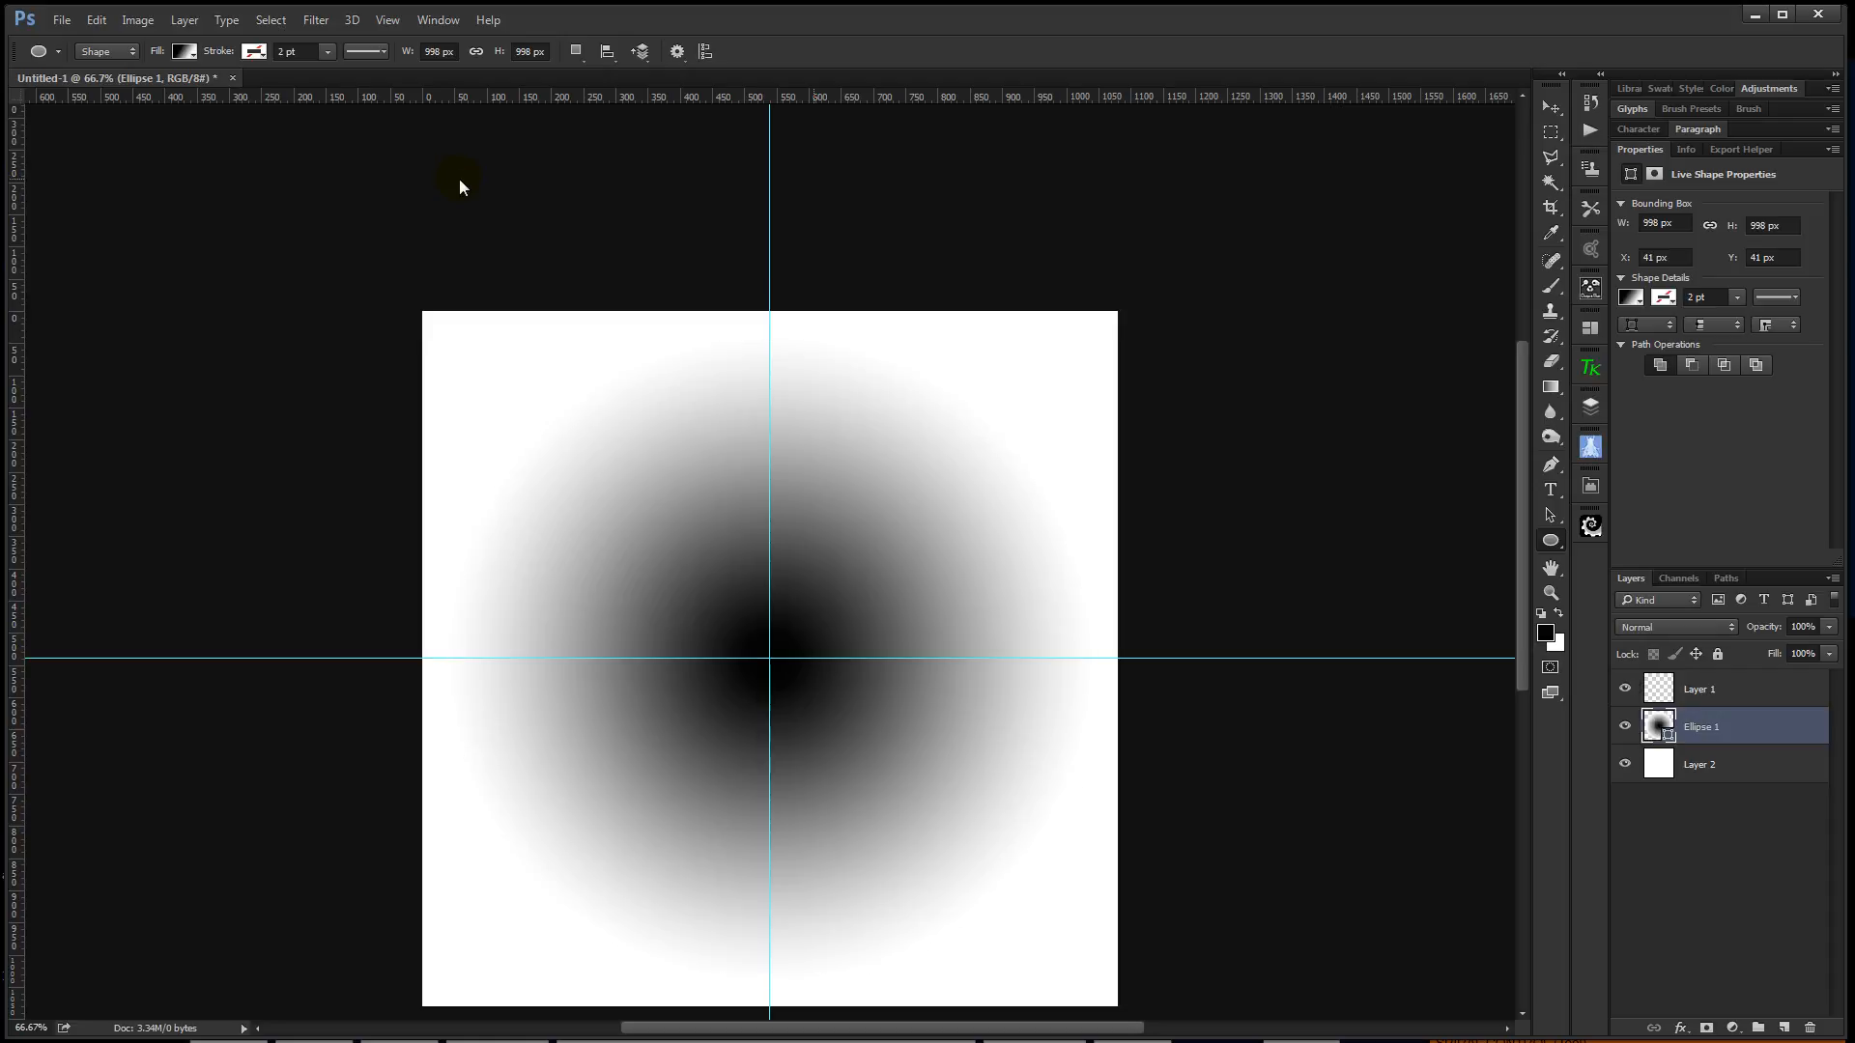
{"action": "key", "text": "ctrl+semicolon"}
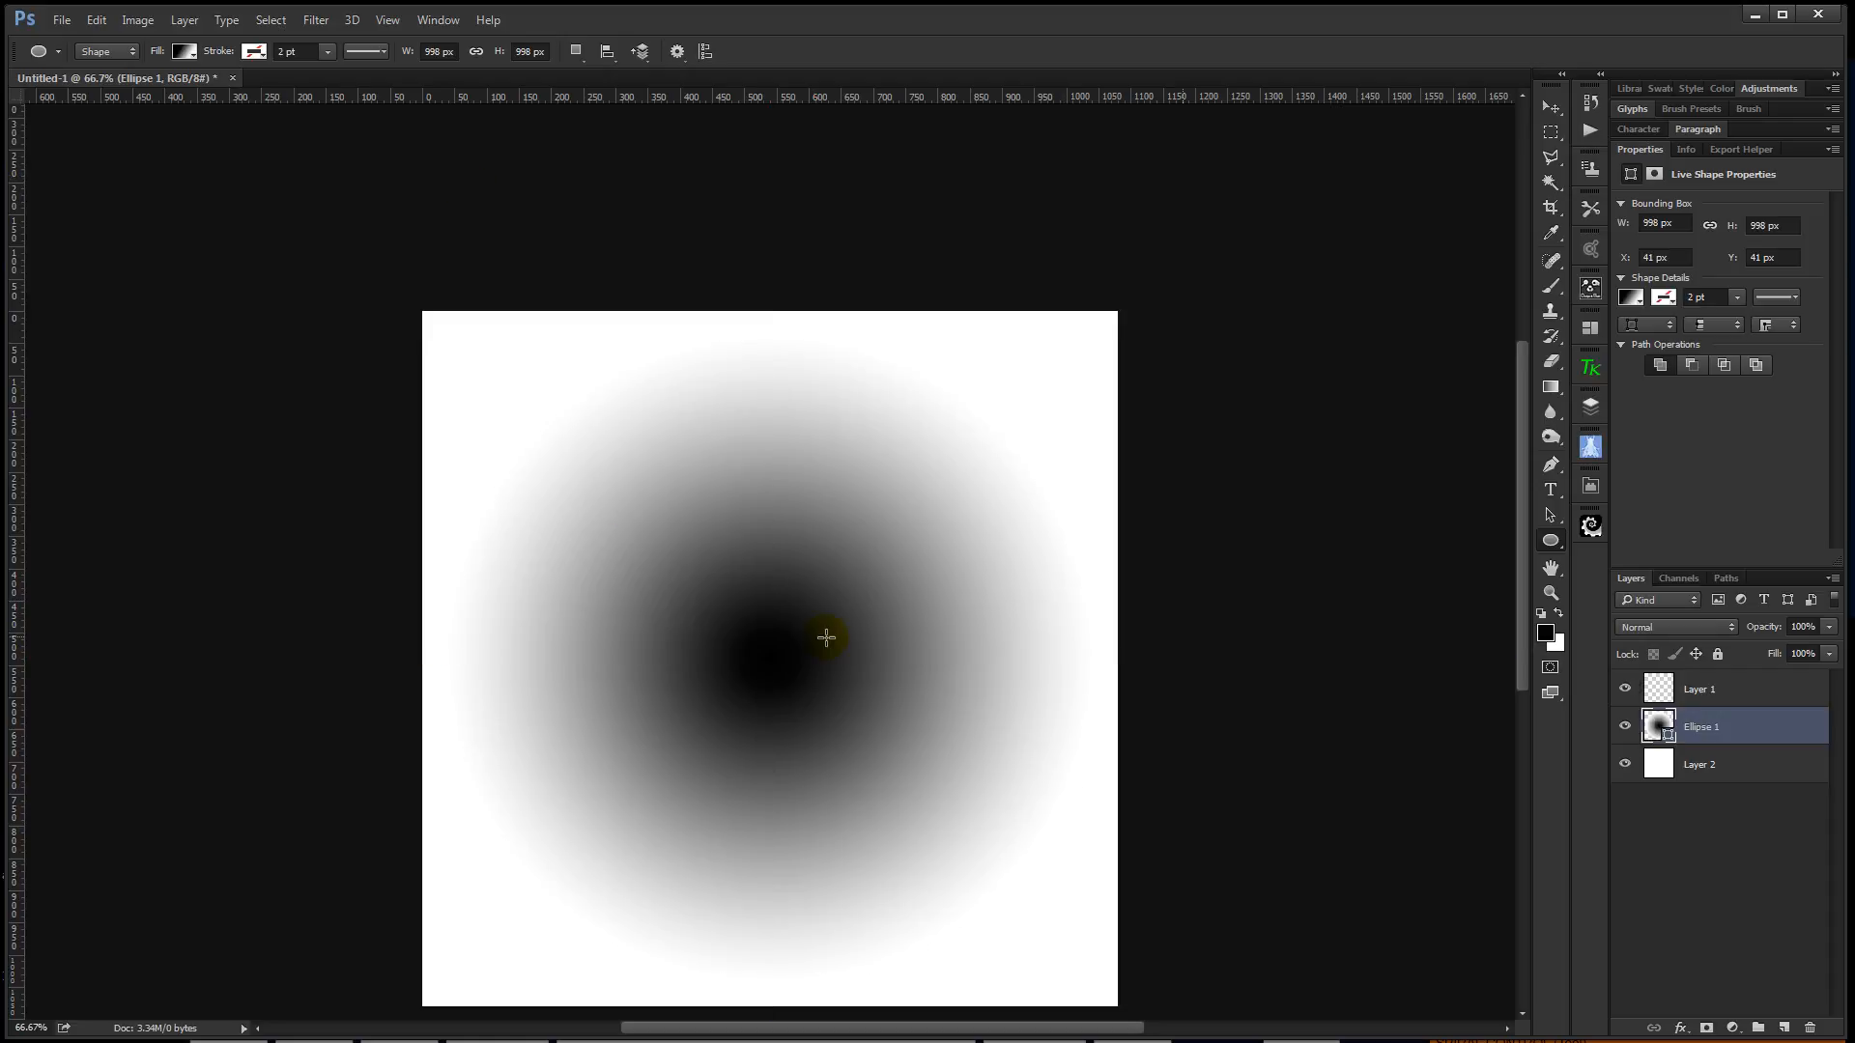
{"action": "left_click_drag", "start_coordinate": [929, 793], "coordinate": [942, 689]}
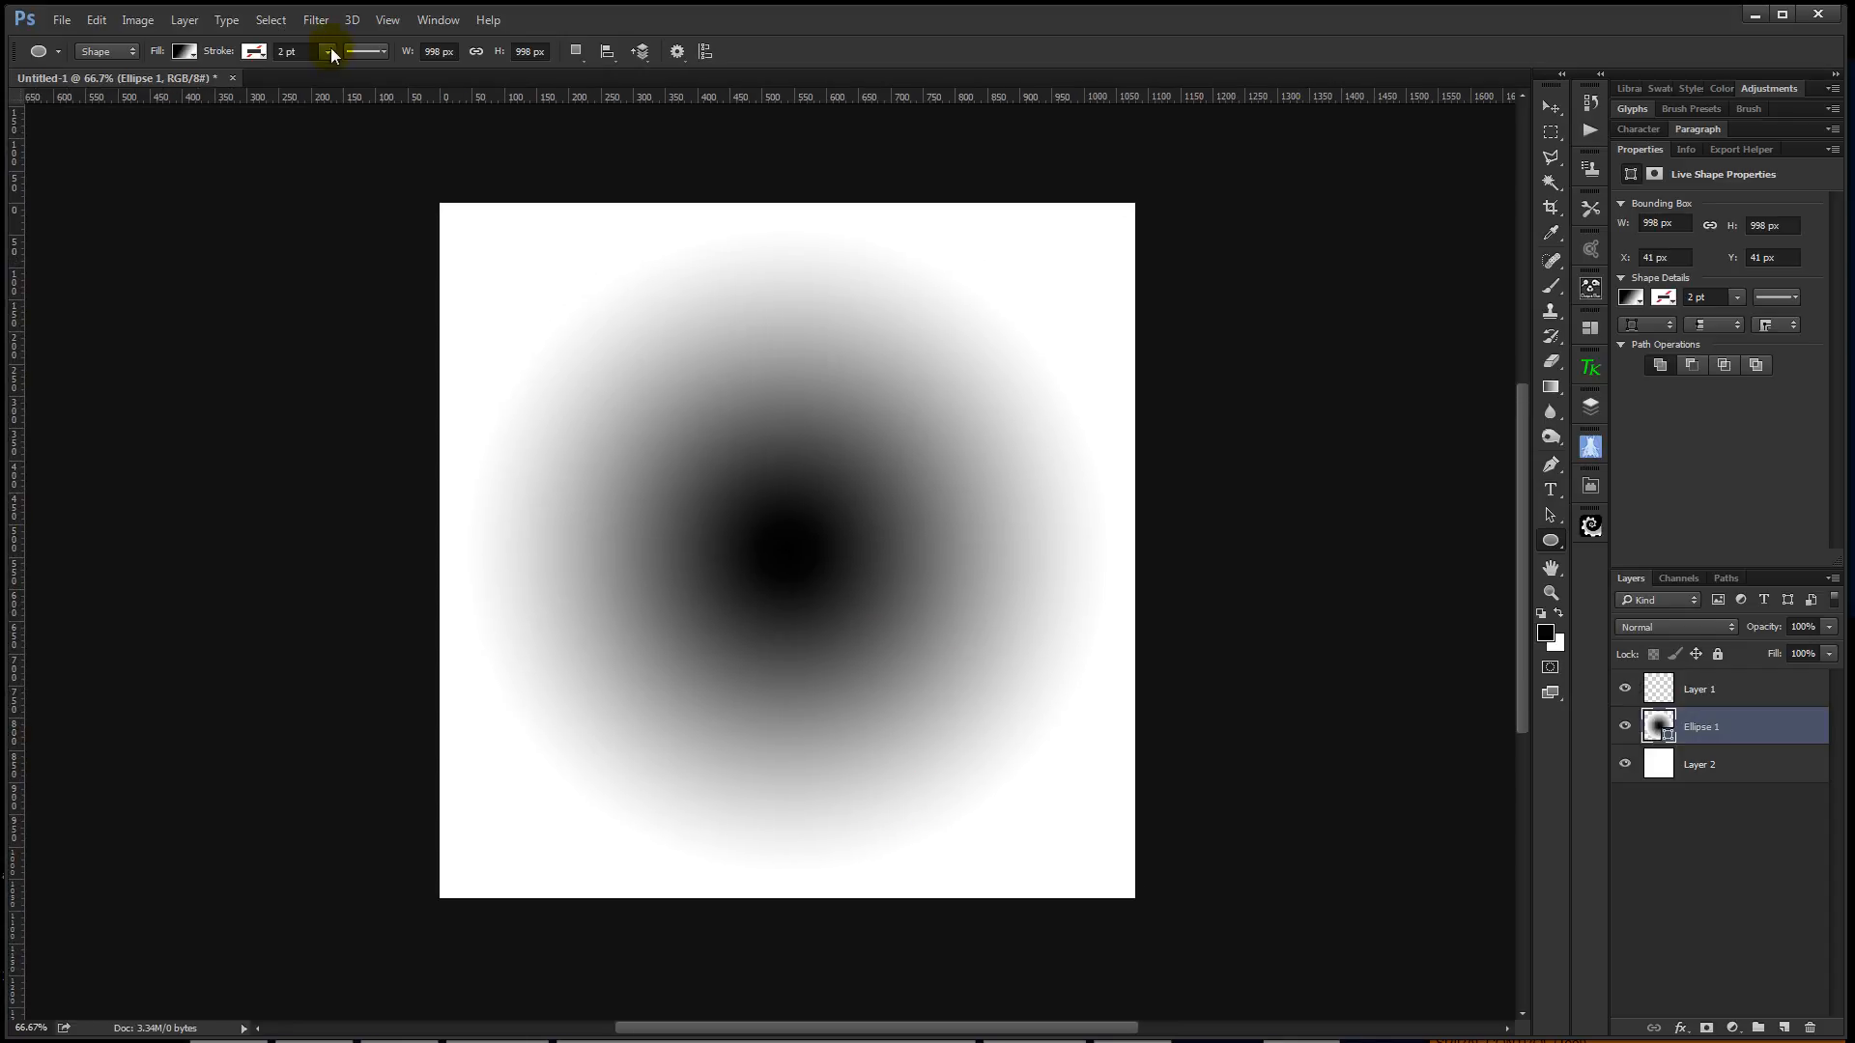
{"action": "left_click", "coordinate": [321, 21]}
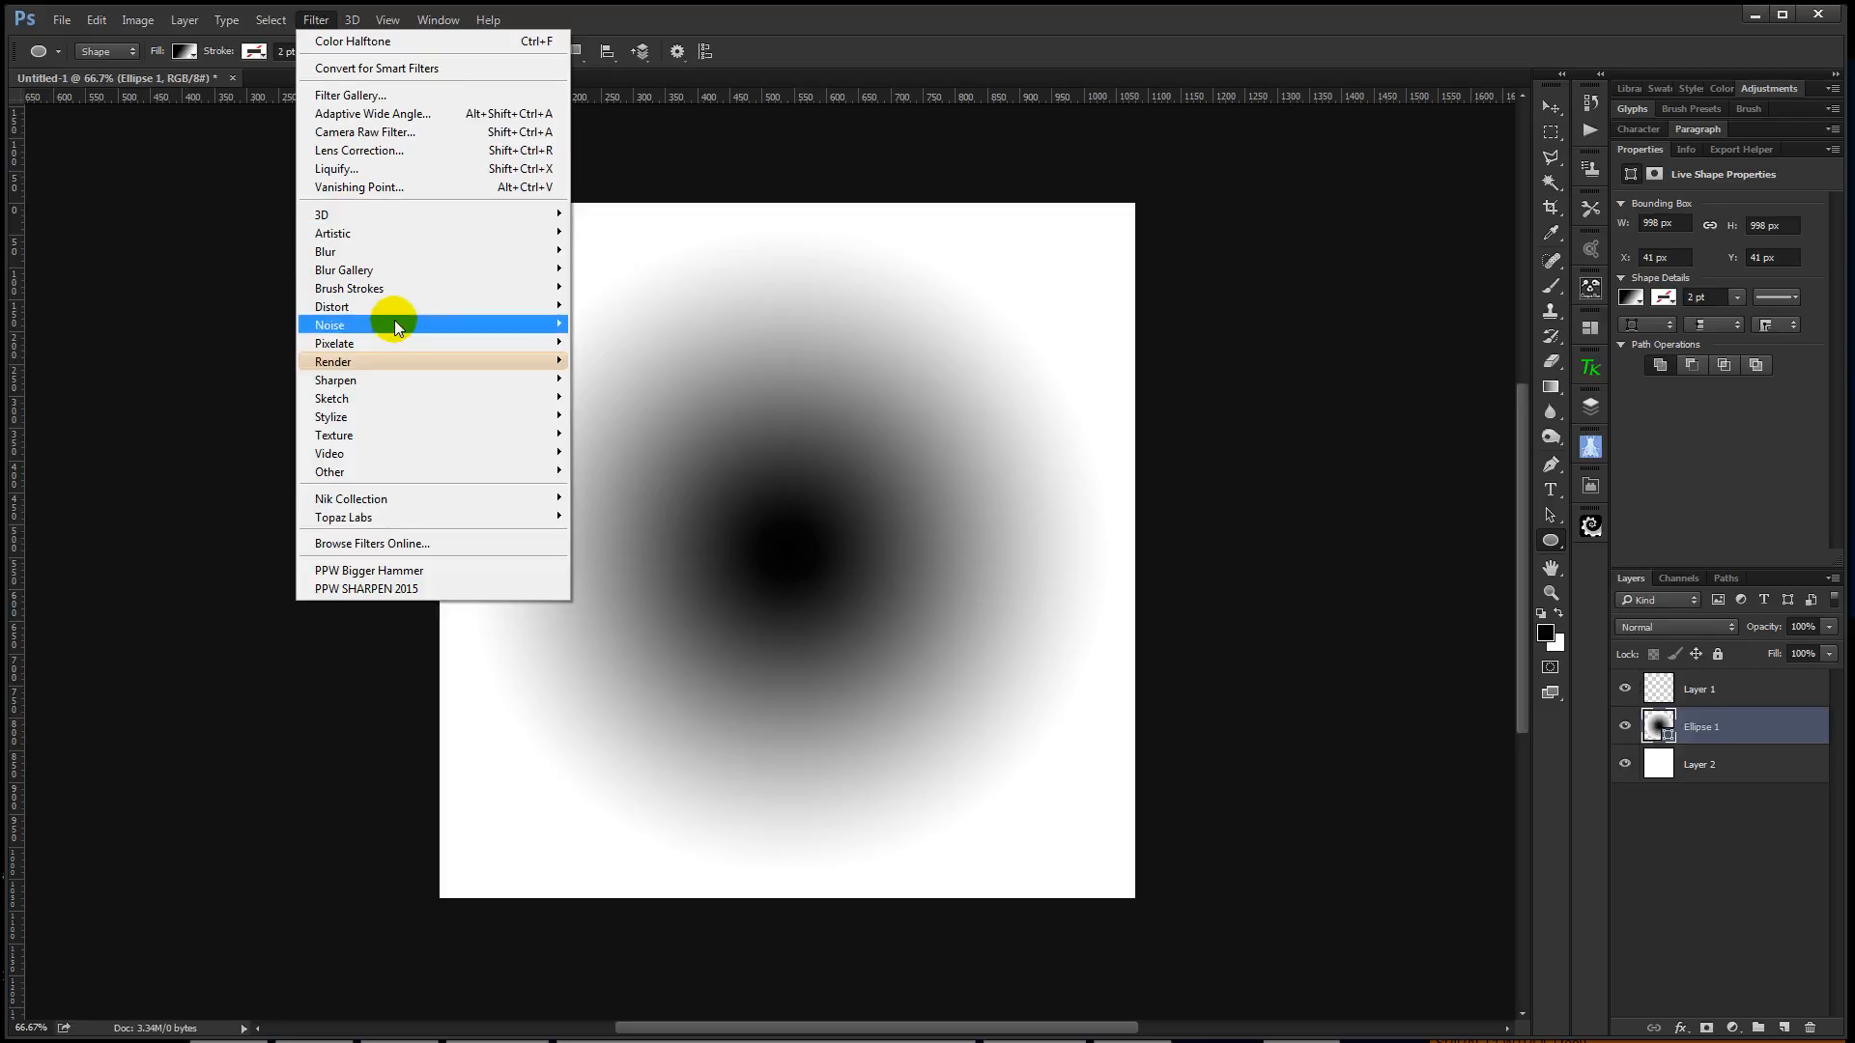
{"action": "mouse_move", "coordinate": [397, 342]}
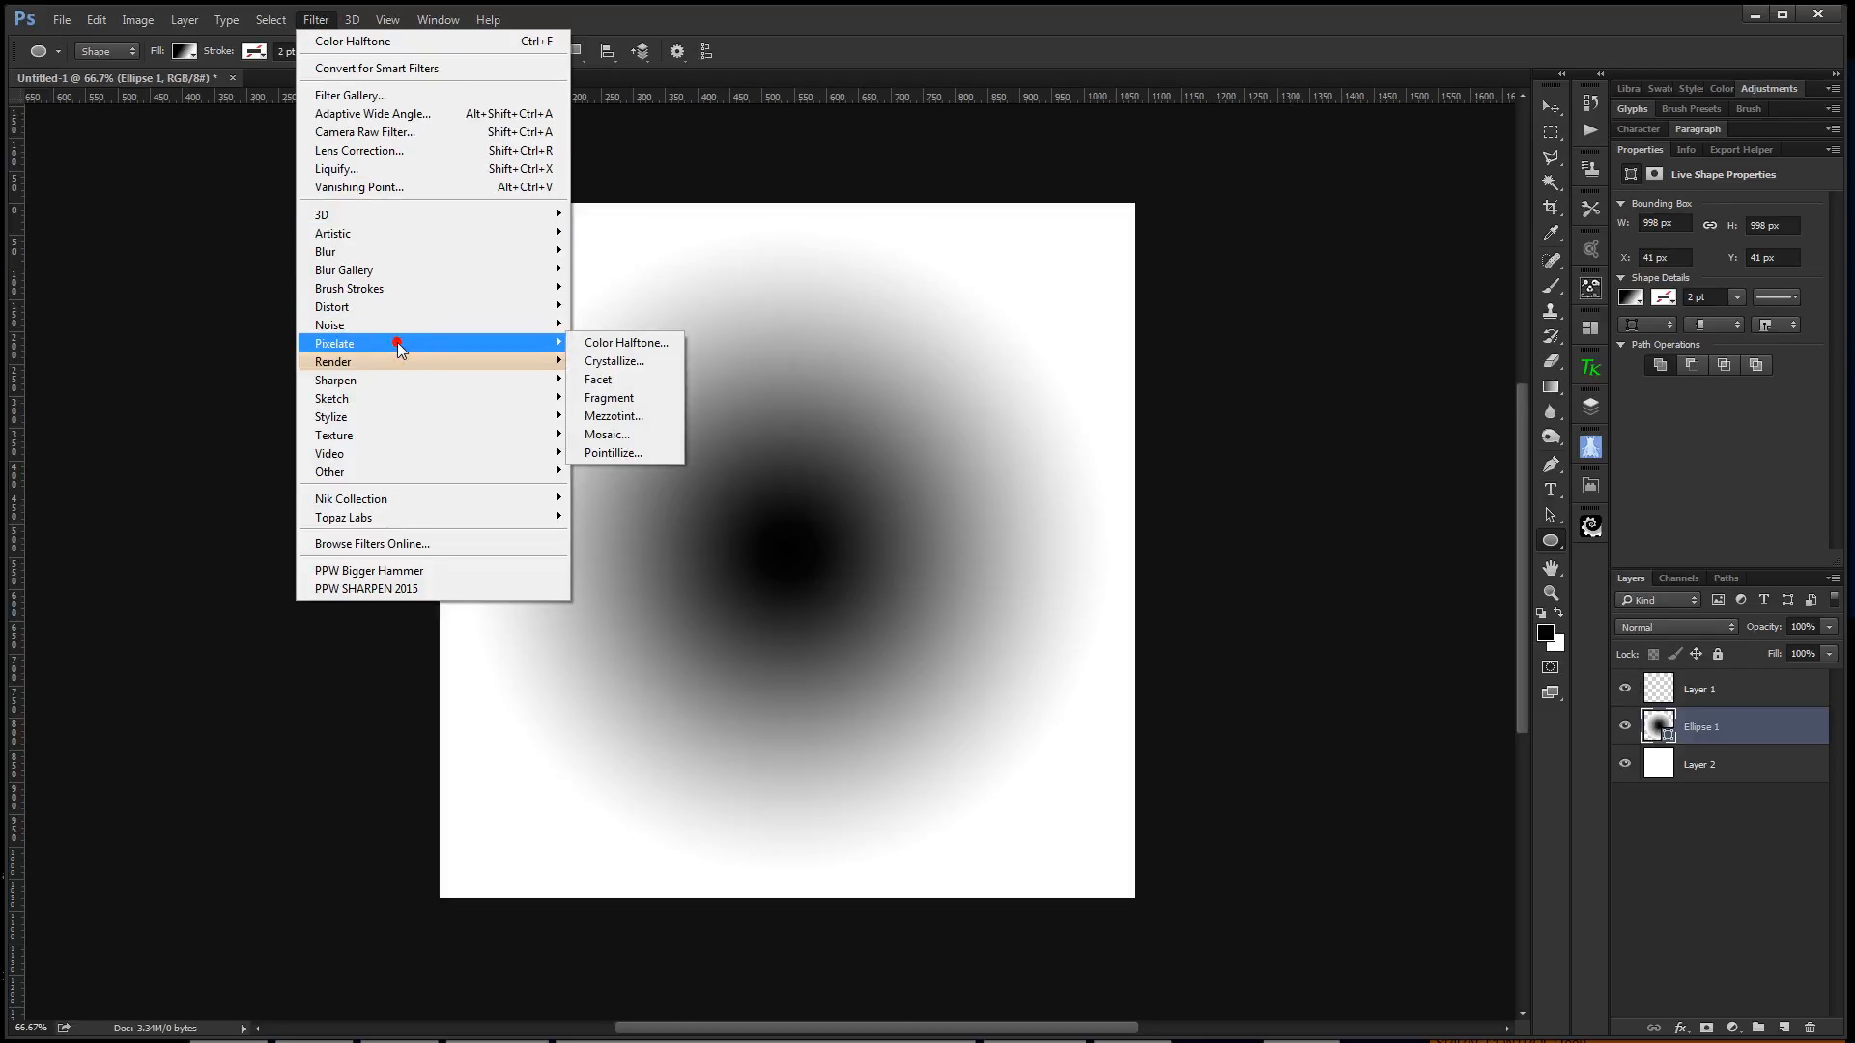
{"action": "left_click", "coordinate": [631, 345]}
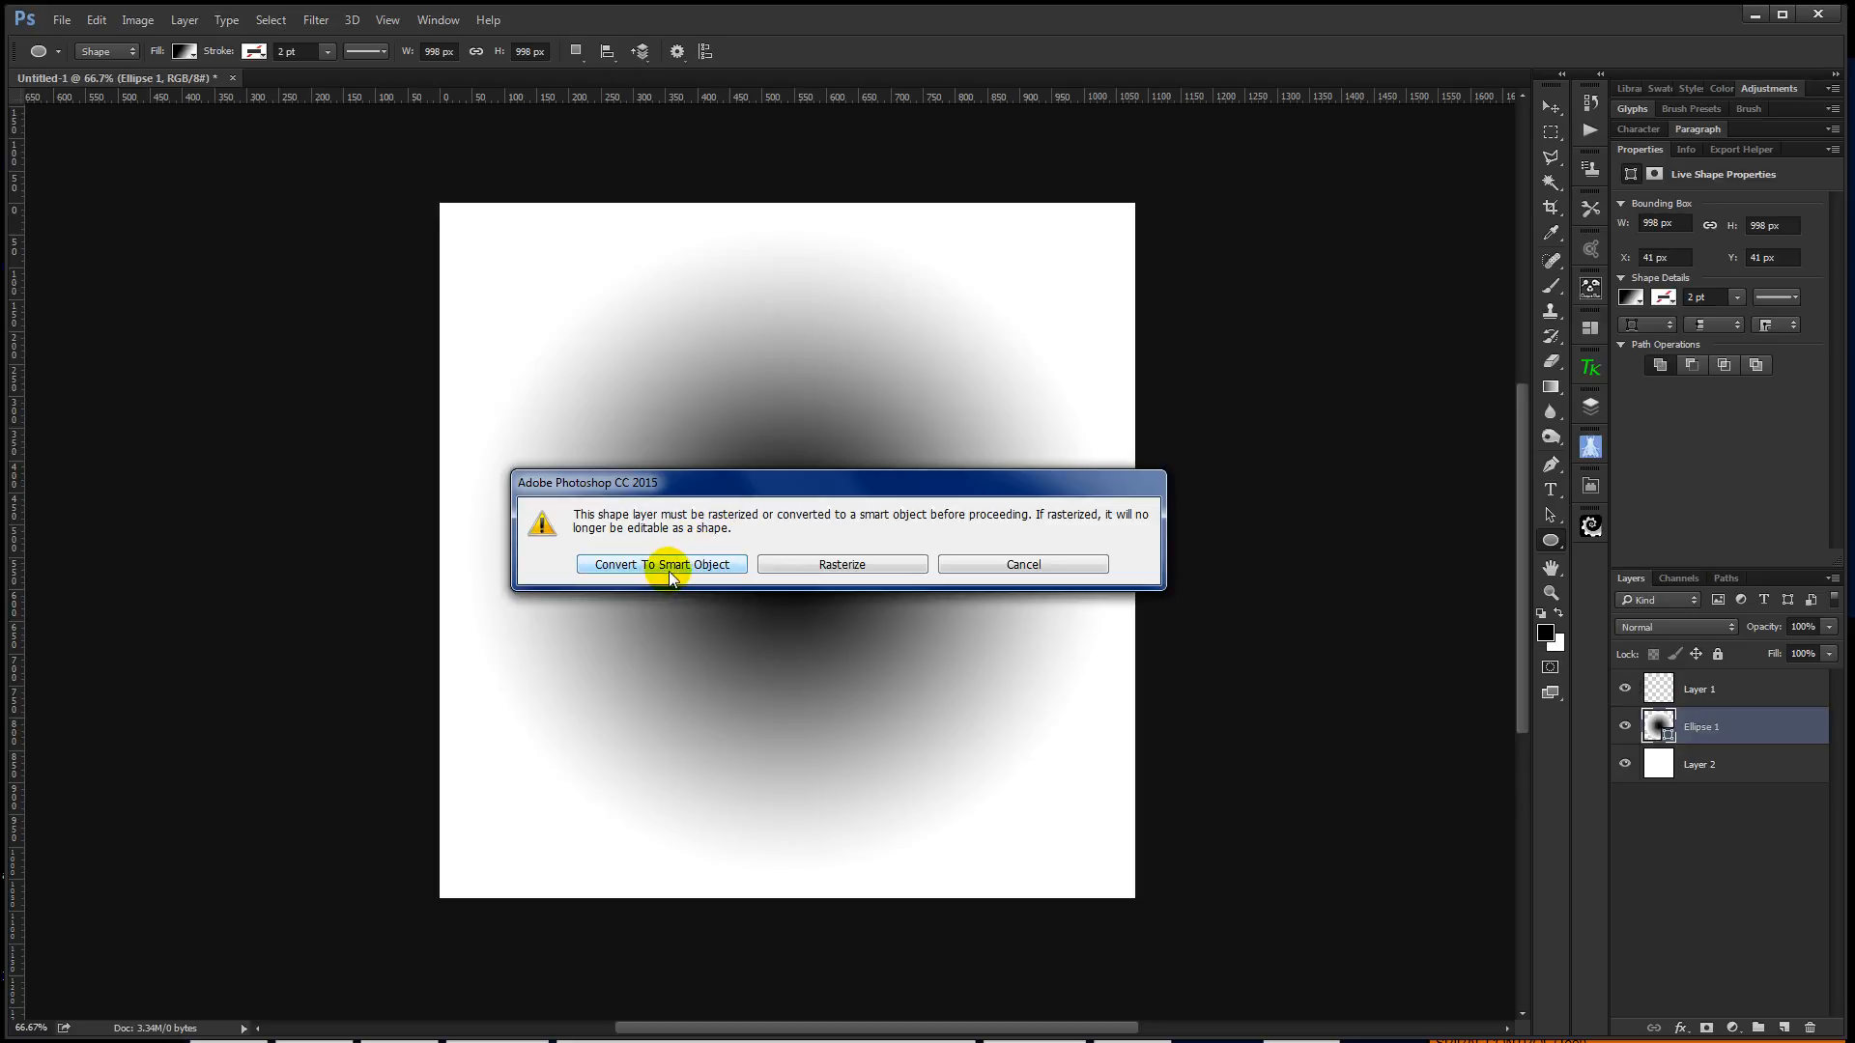
{"action": "left_click", "coordinate": [1013, 564]}
Convert the ellipse layer to a Smart Object and open the Color Halftone filter for it without applying it
{"action": "left_click", "coordinate": [1758, 730]}
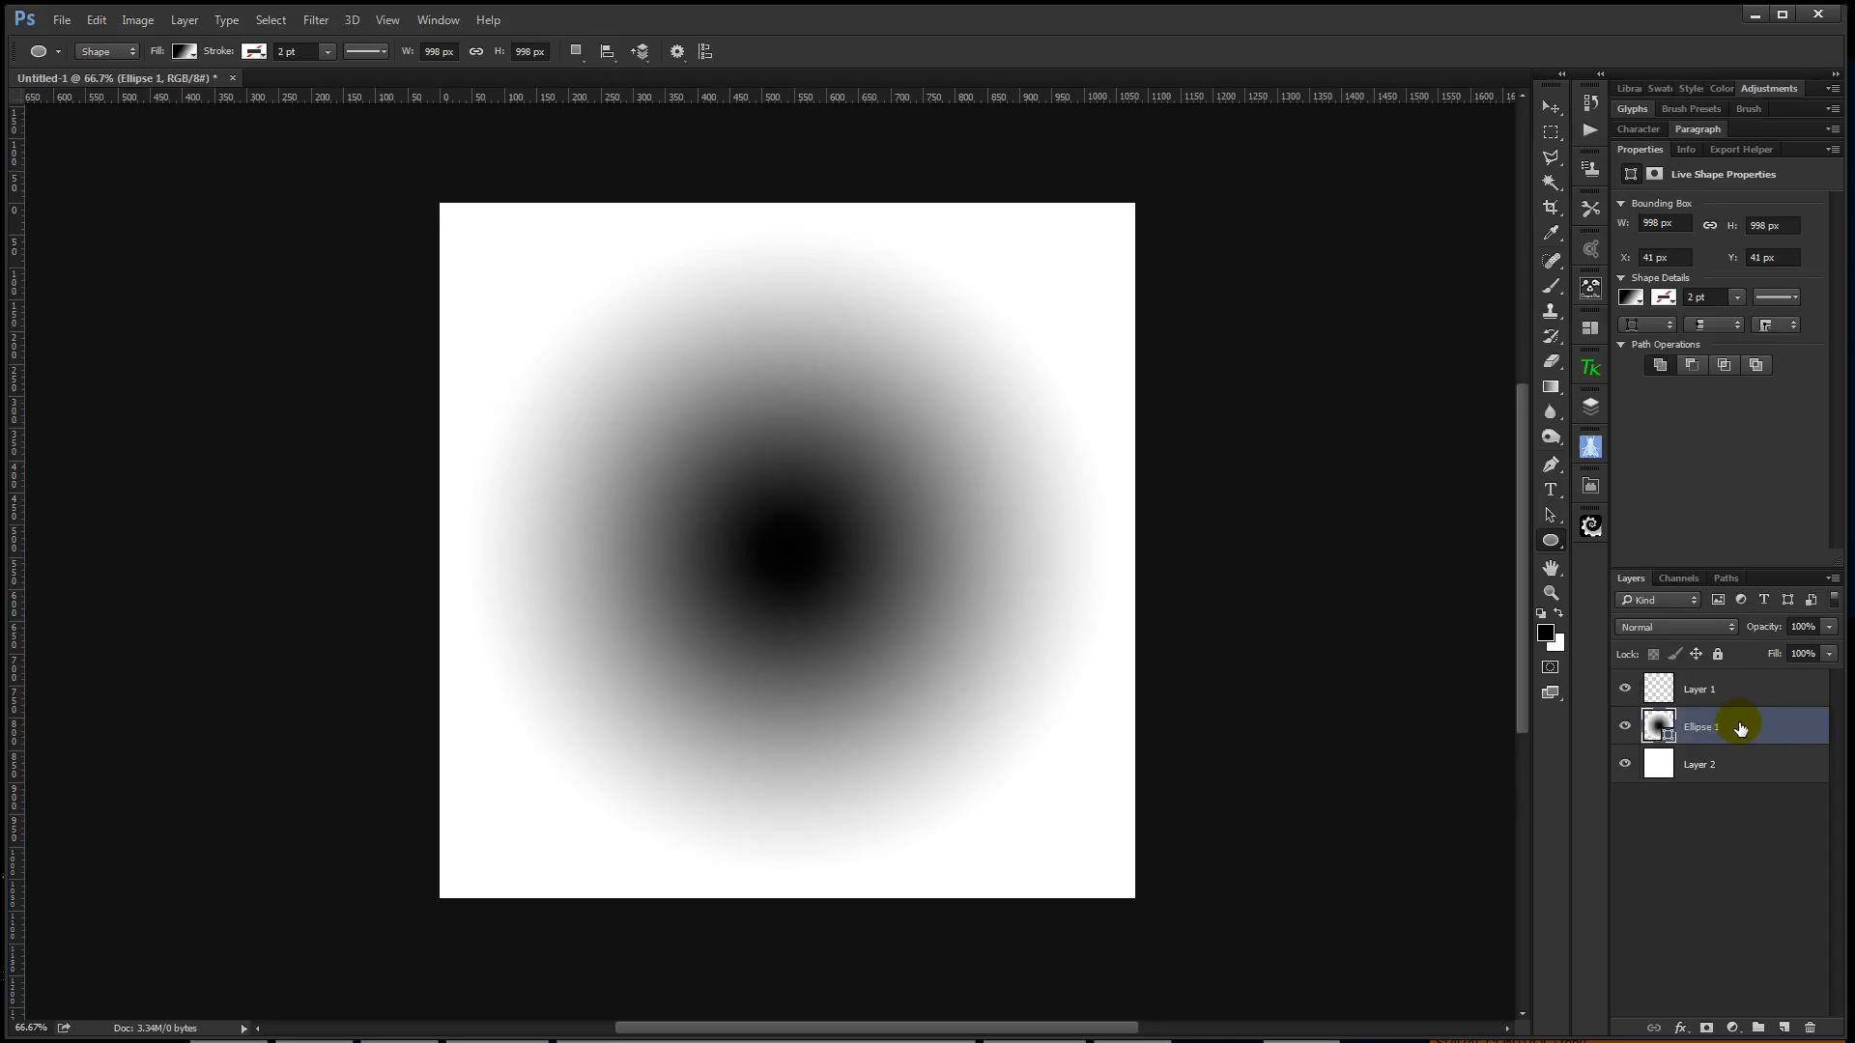
{"action": "right_click", "coordinate": [1709, 719]}
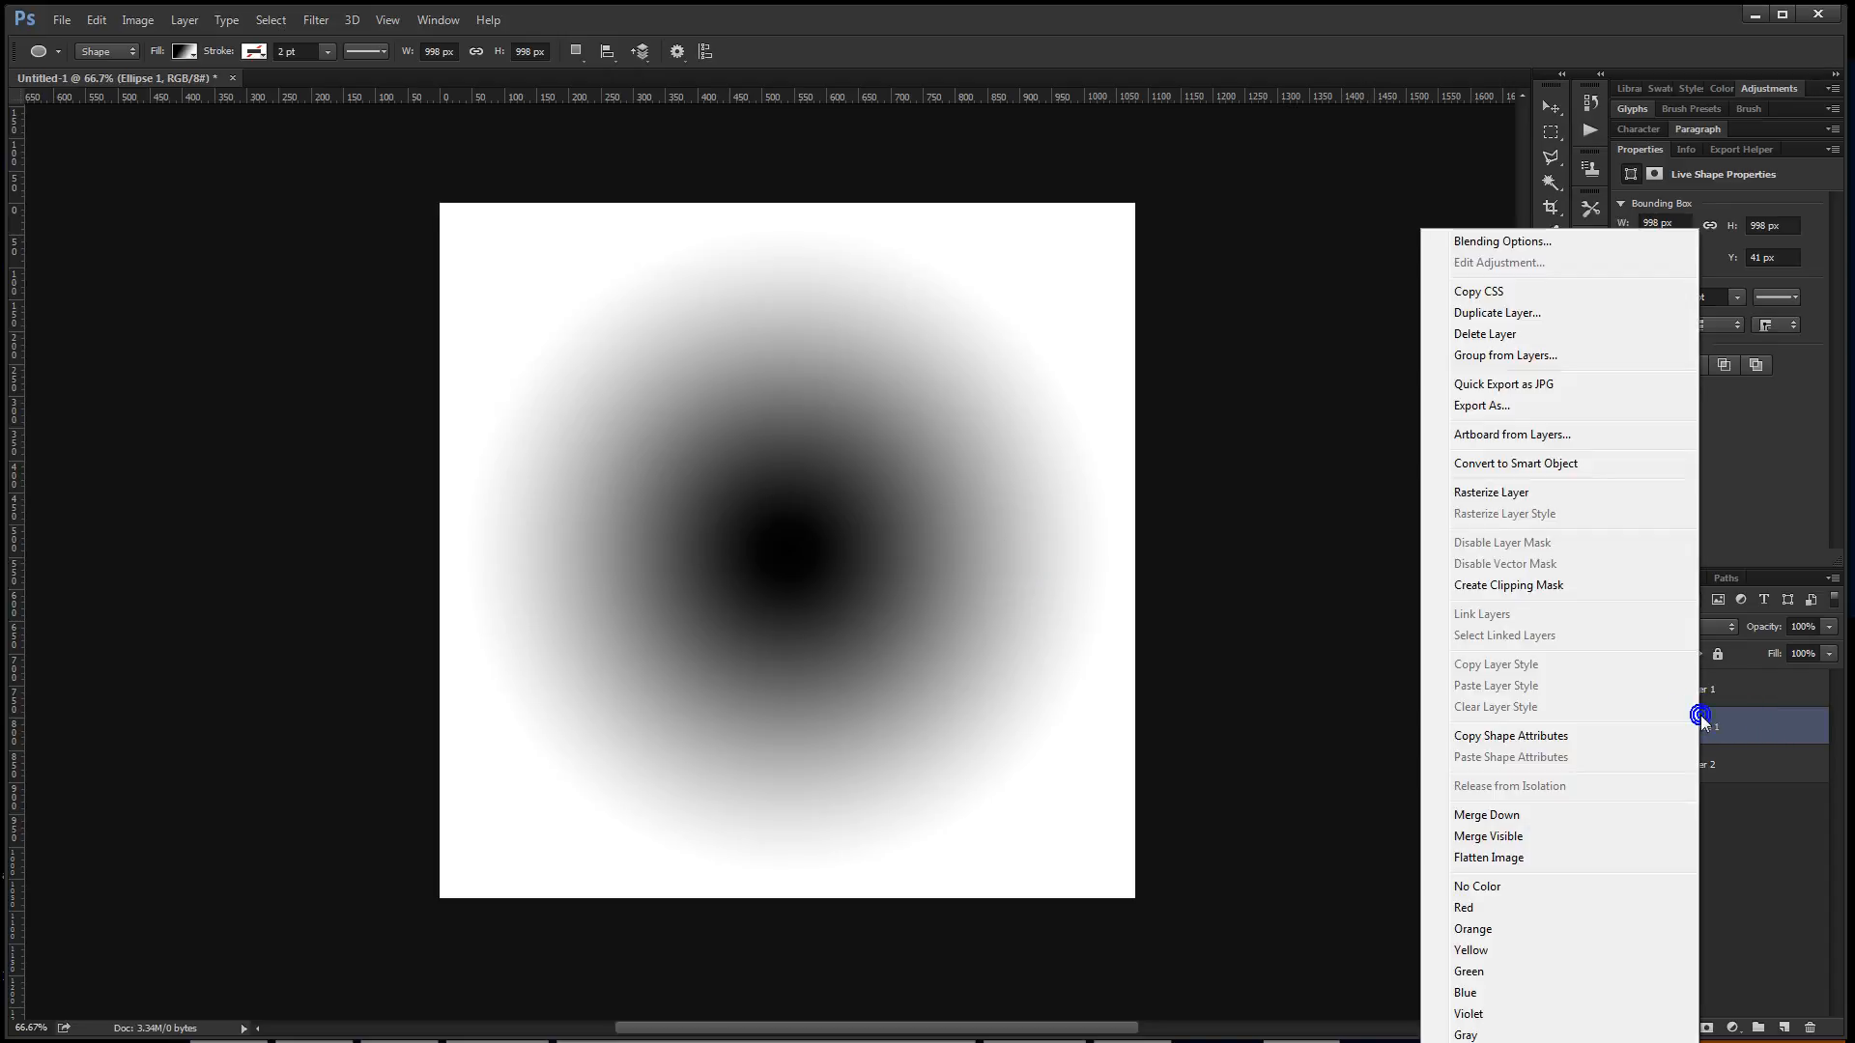
{"action": "left_click", "coordinate": [1564, 465]}
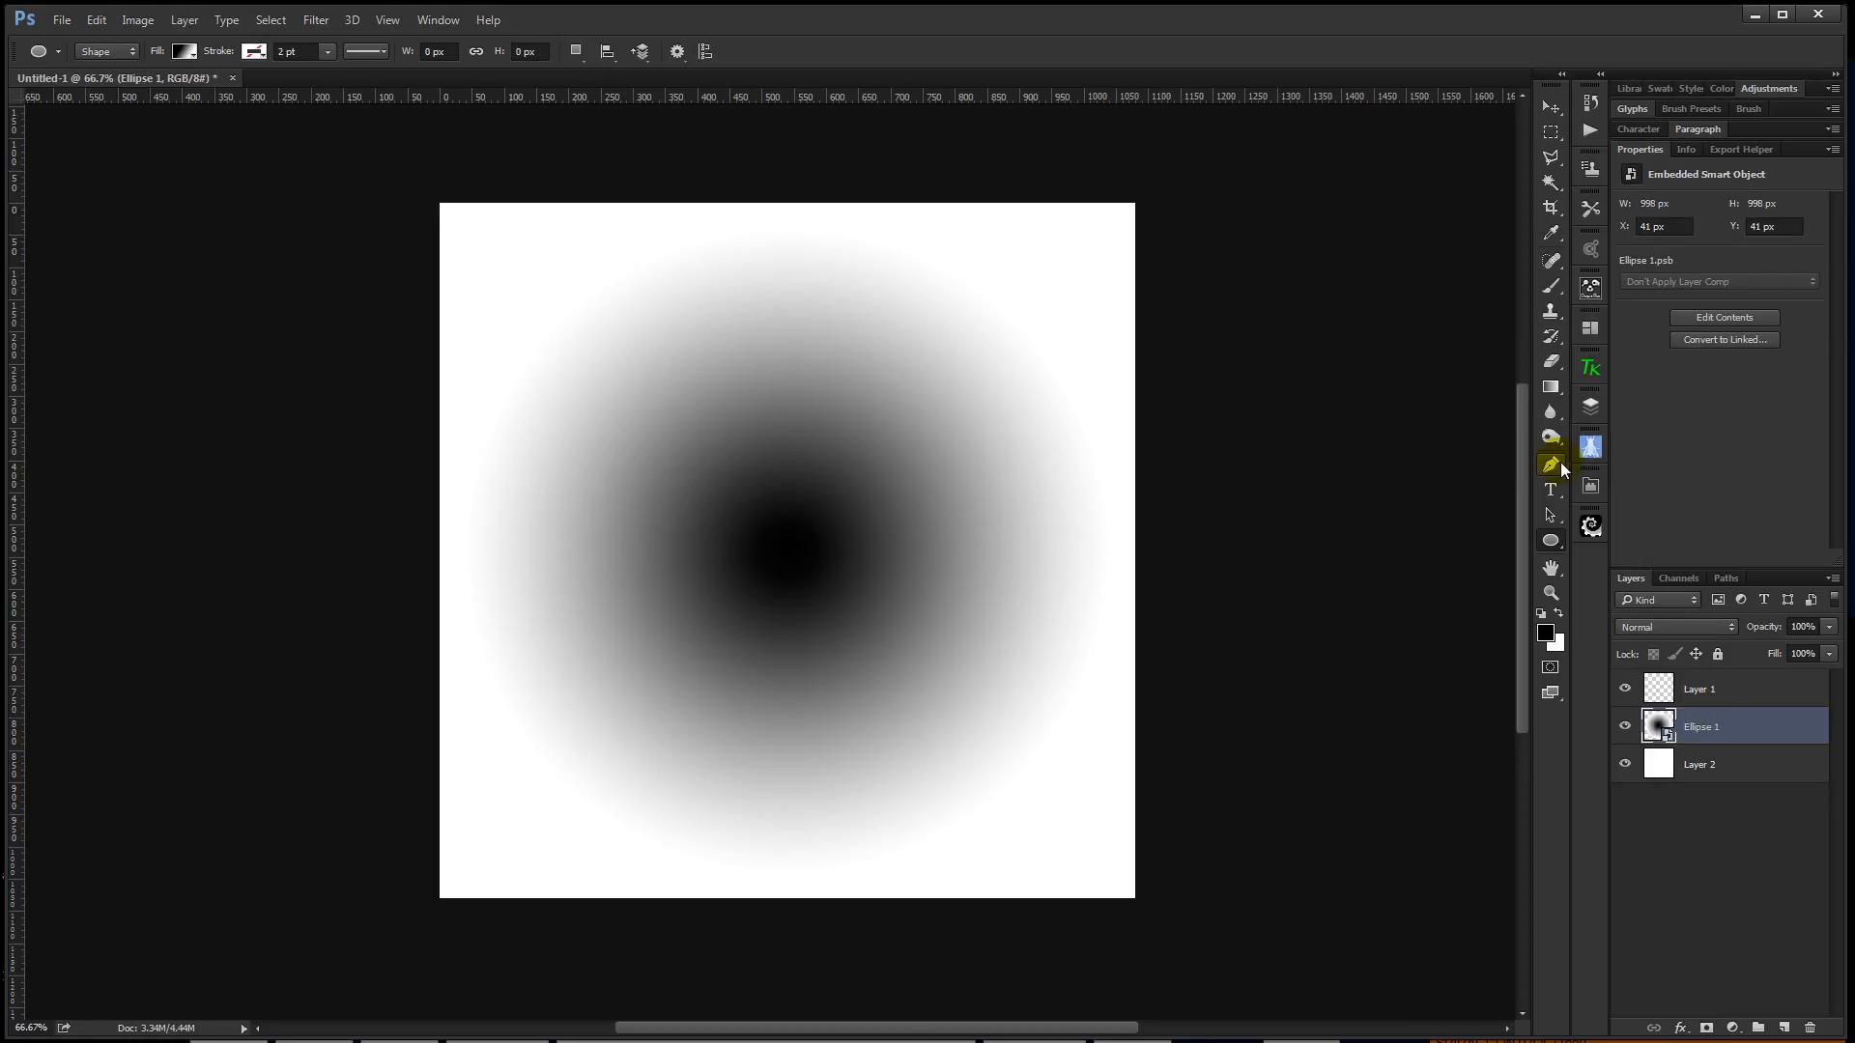
{"action": "left_click", "coordinate": [317, 20]}
{"action": "left_click", "coordinate": [373, 338]}
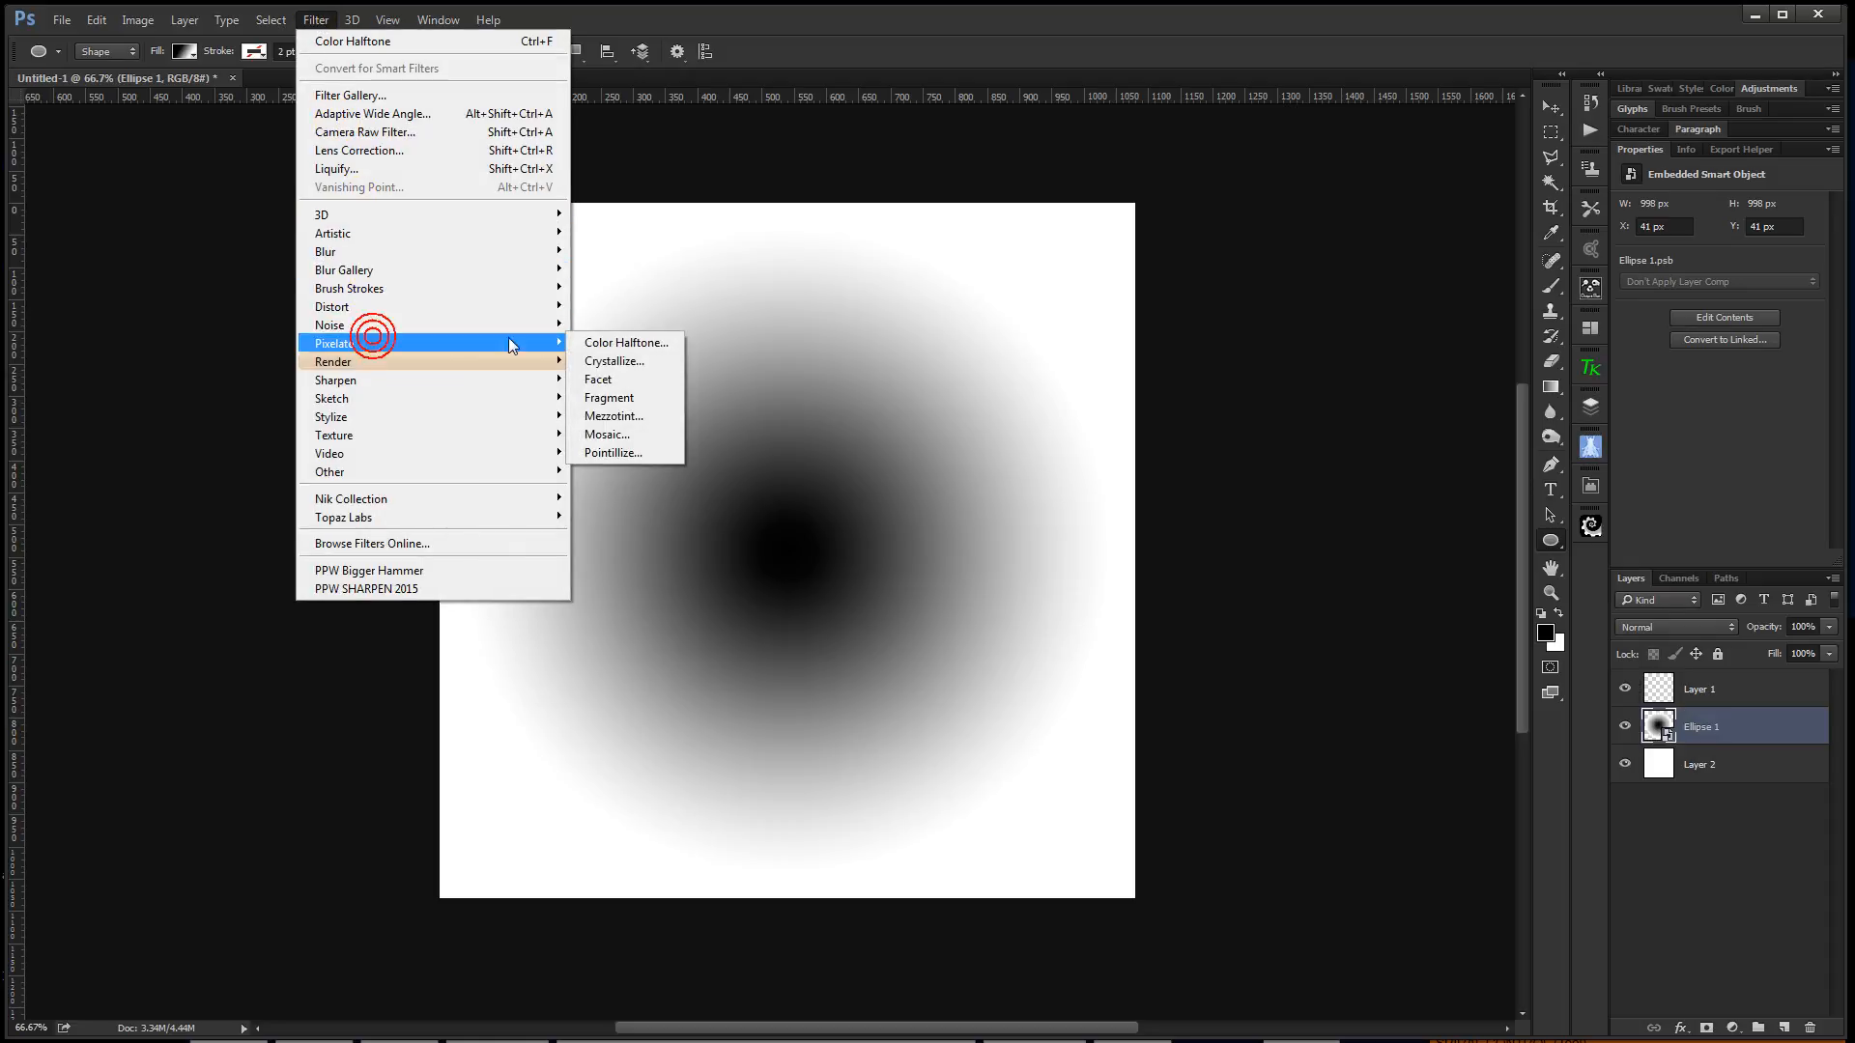
{"action": "left_click", "coordinate": [623, 342]}
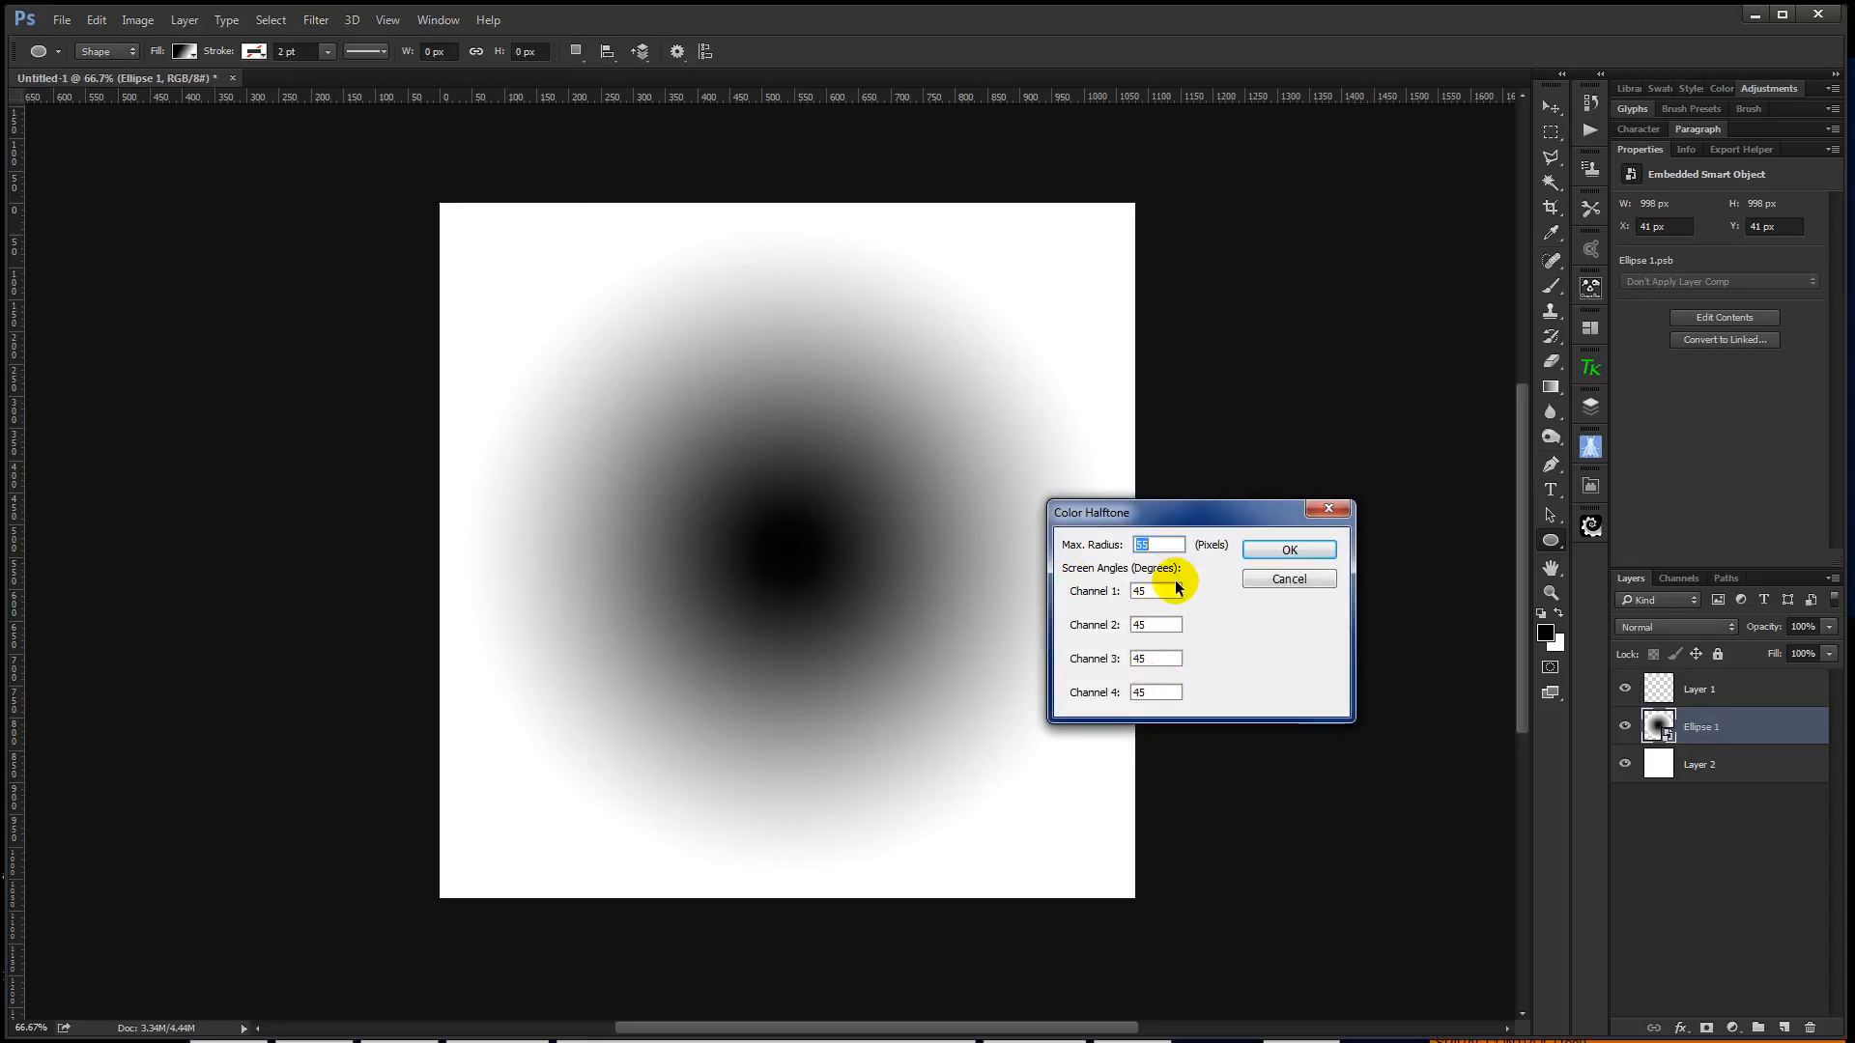
{"action": "left_click", "coordinate": [1277, 578]}
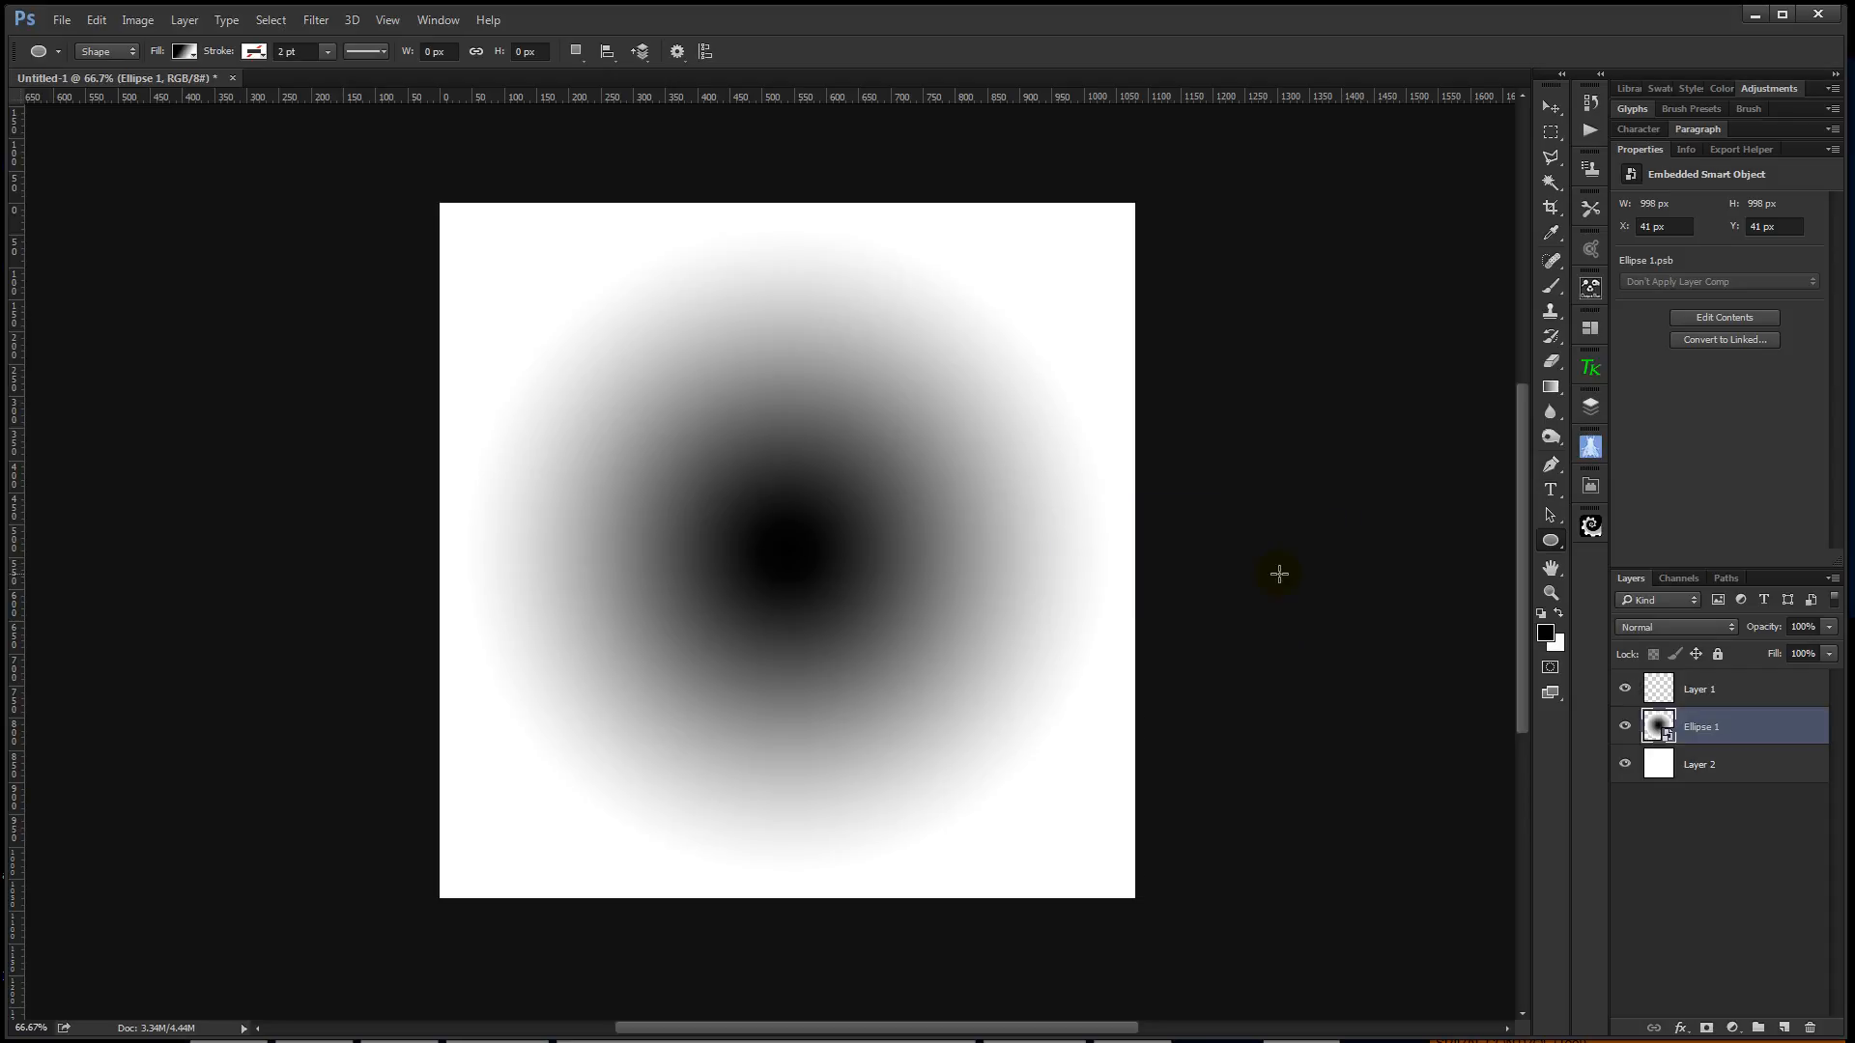
Apply Color Halftone to the ellipse, converting it to a Smart Object, with Max. Radius 55 pixels and all four channel angles at 90 degrees
{"action": "left_click", "coordinate": [319, 21]}
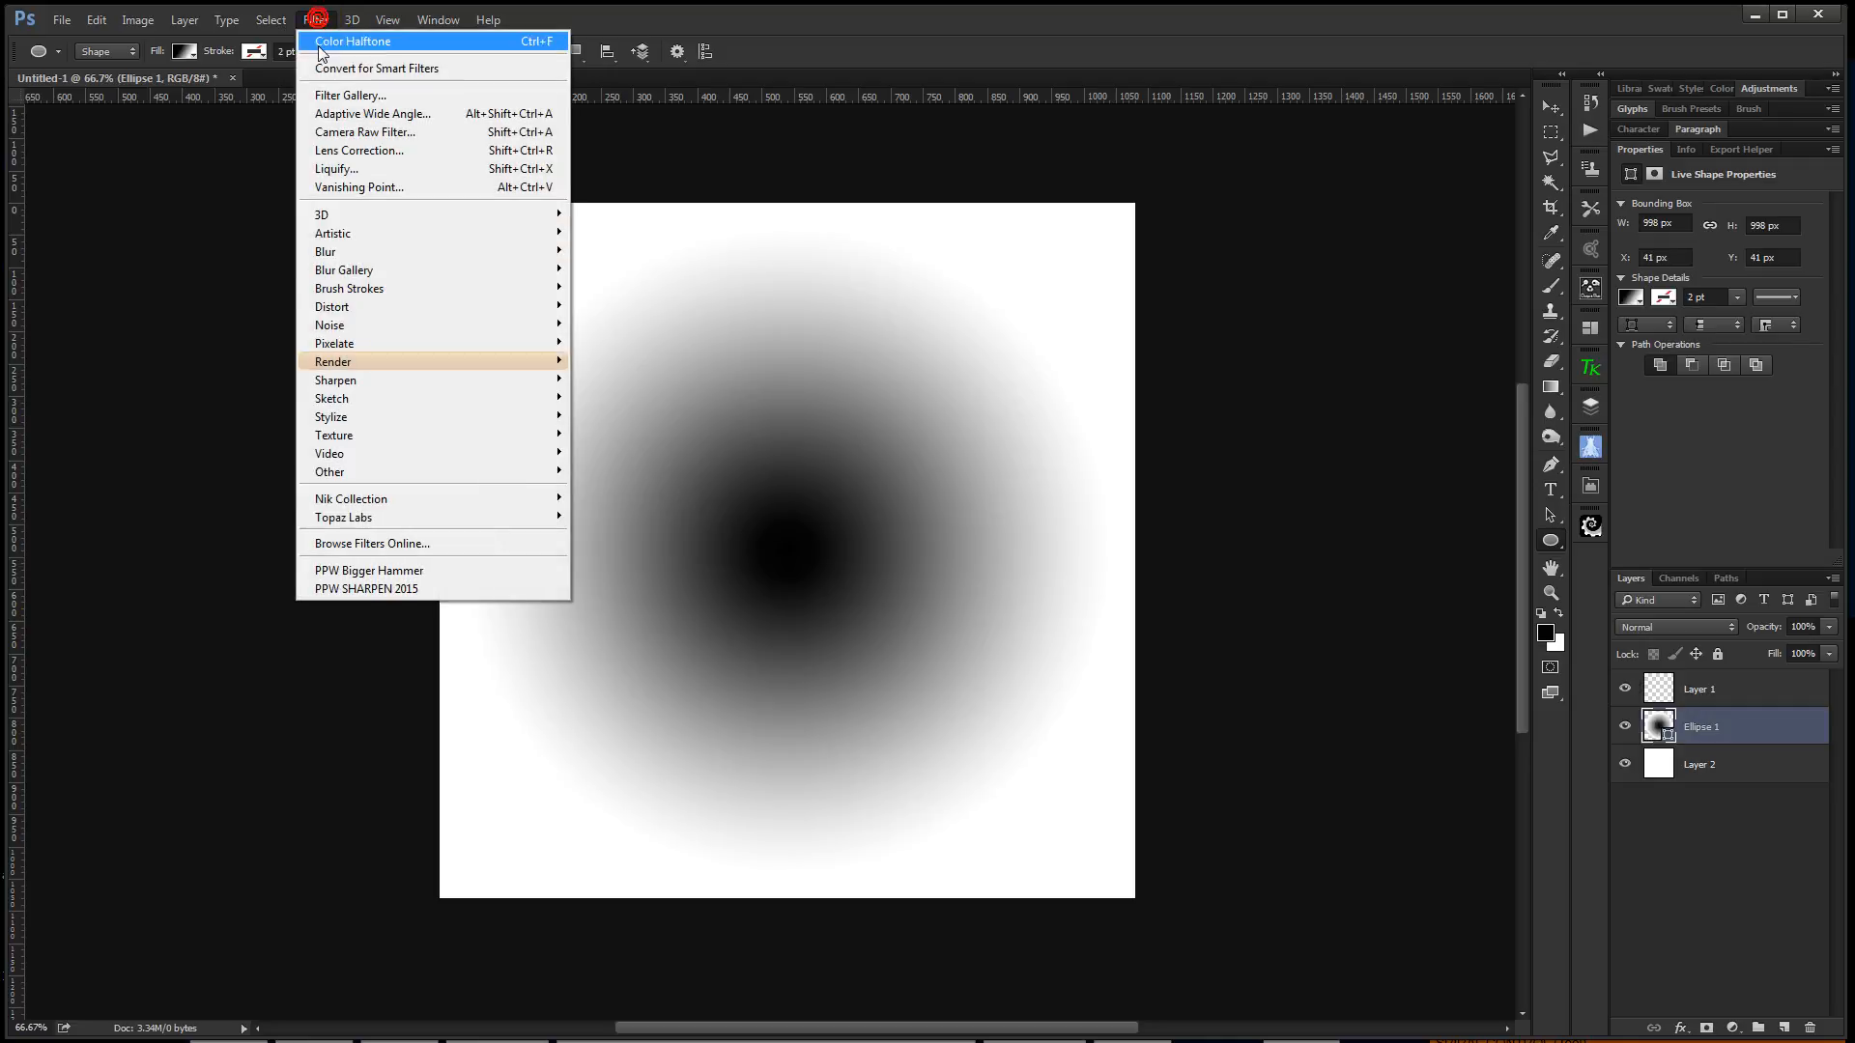
{"action": "left_click", "coordinate": [403, 339]}
{"action": "left_click", "coordinate": [635, 342]}
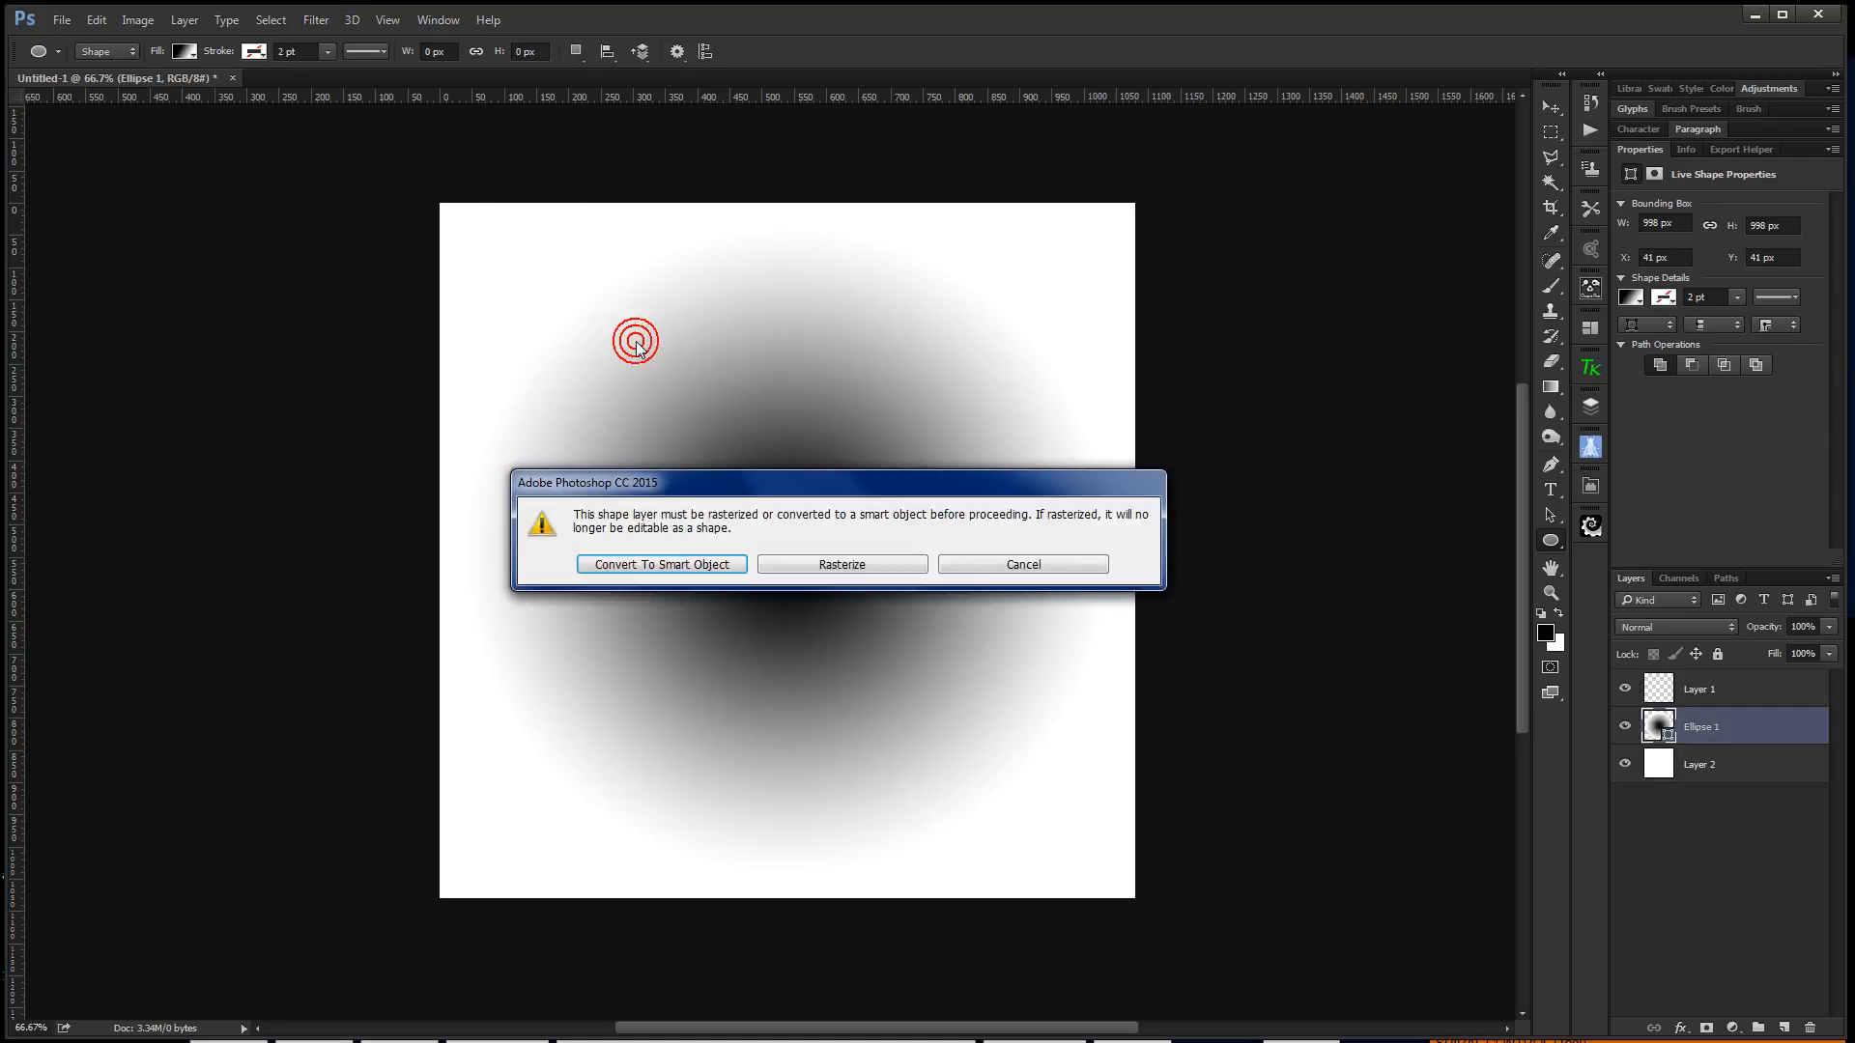
{"action": "left_click", "coordinate": [676, 567]}
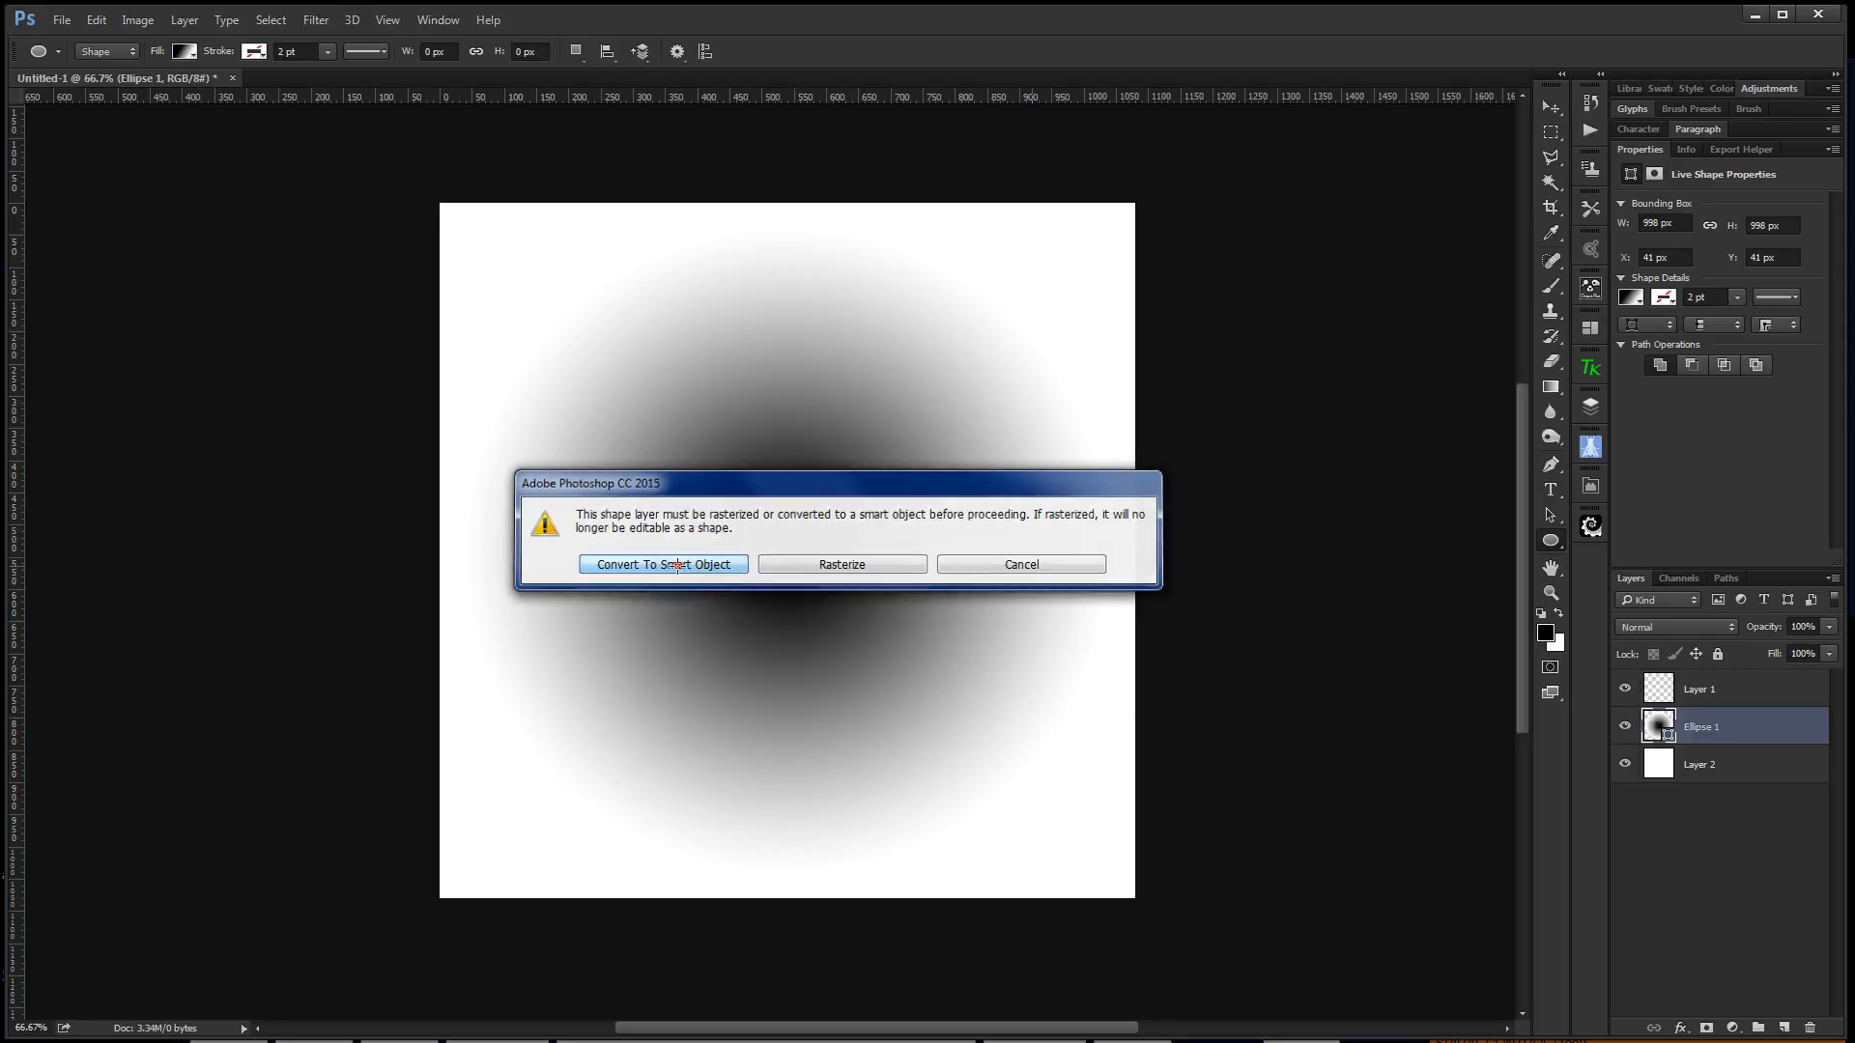
{"action": "left_click_drag", "start_coordinate": [1177, 505], "coordinate": [1019, 488]}
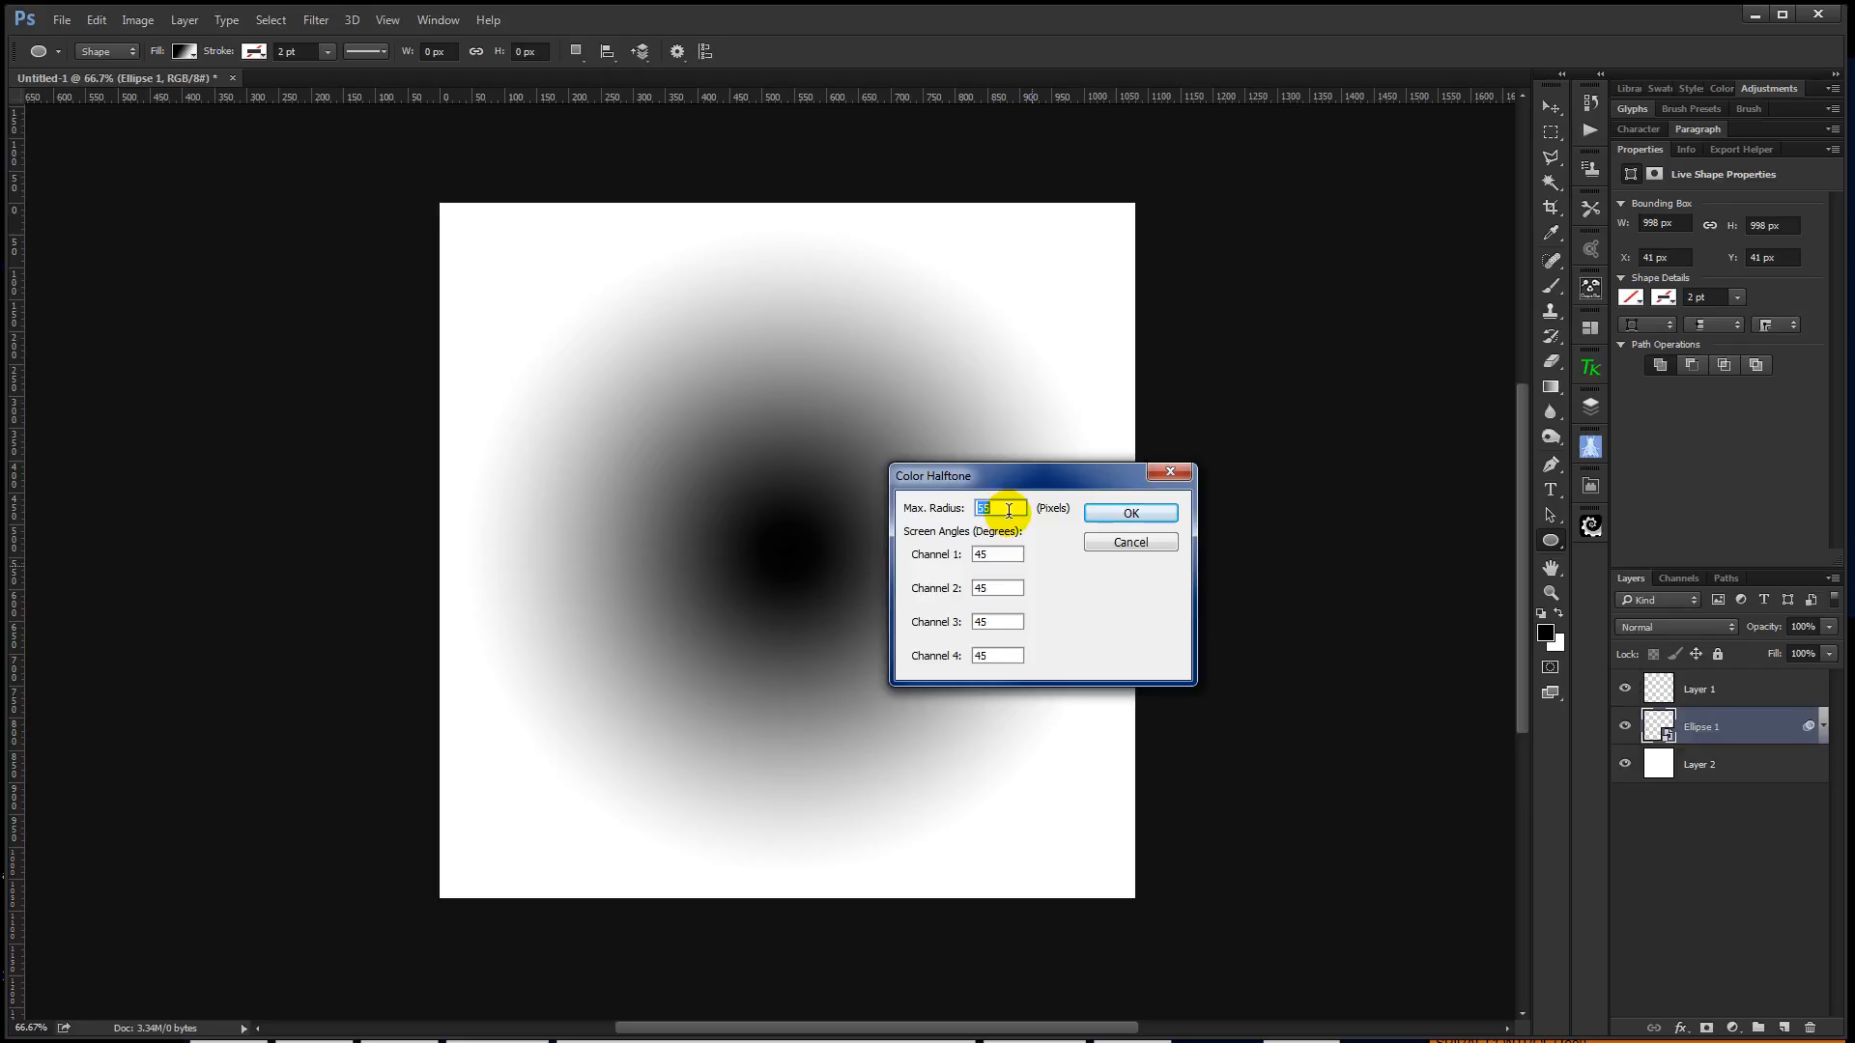
{"action": "double_click", "coordinate": [978, 556]}
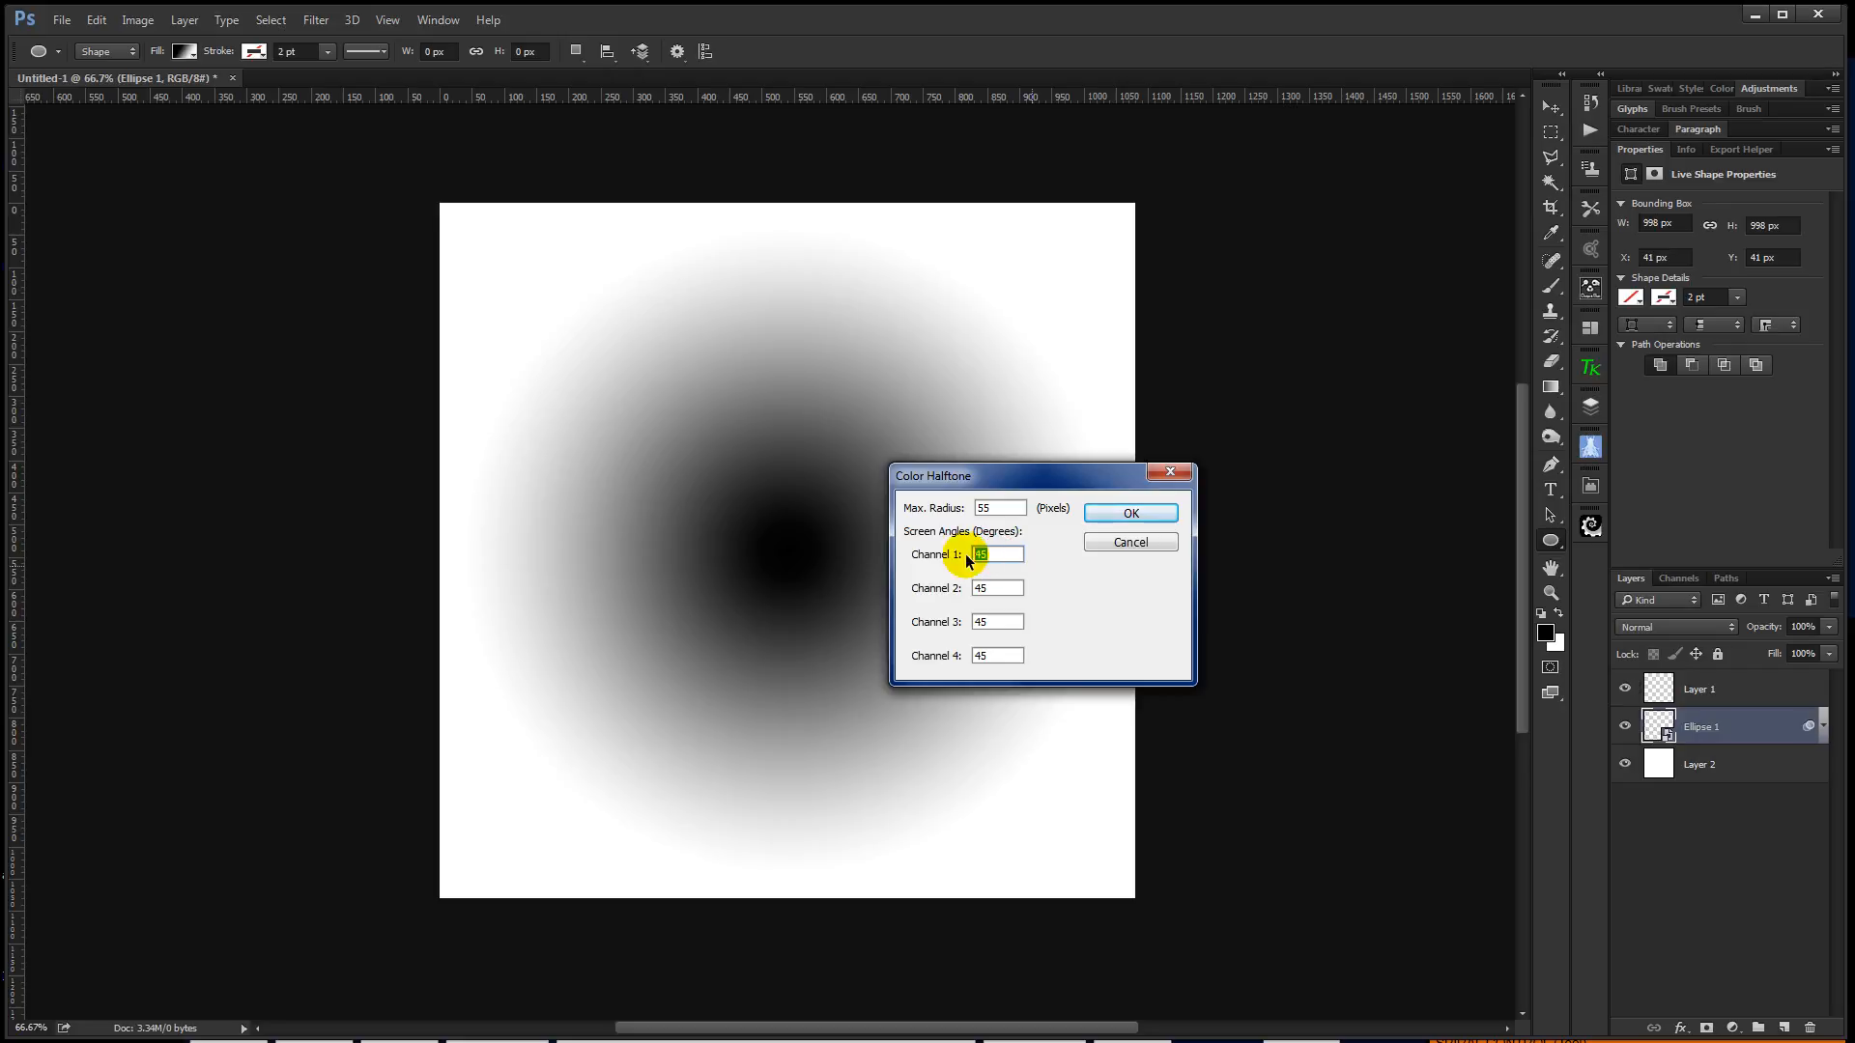
{"action": "type", "text": "9090"}
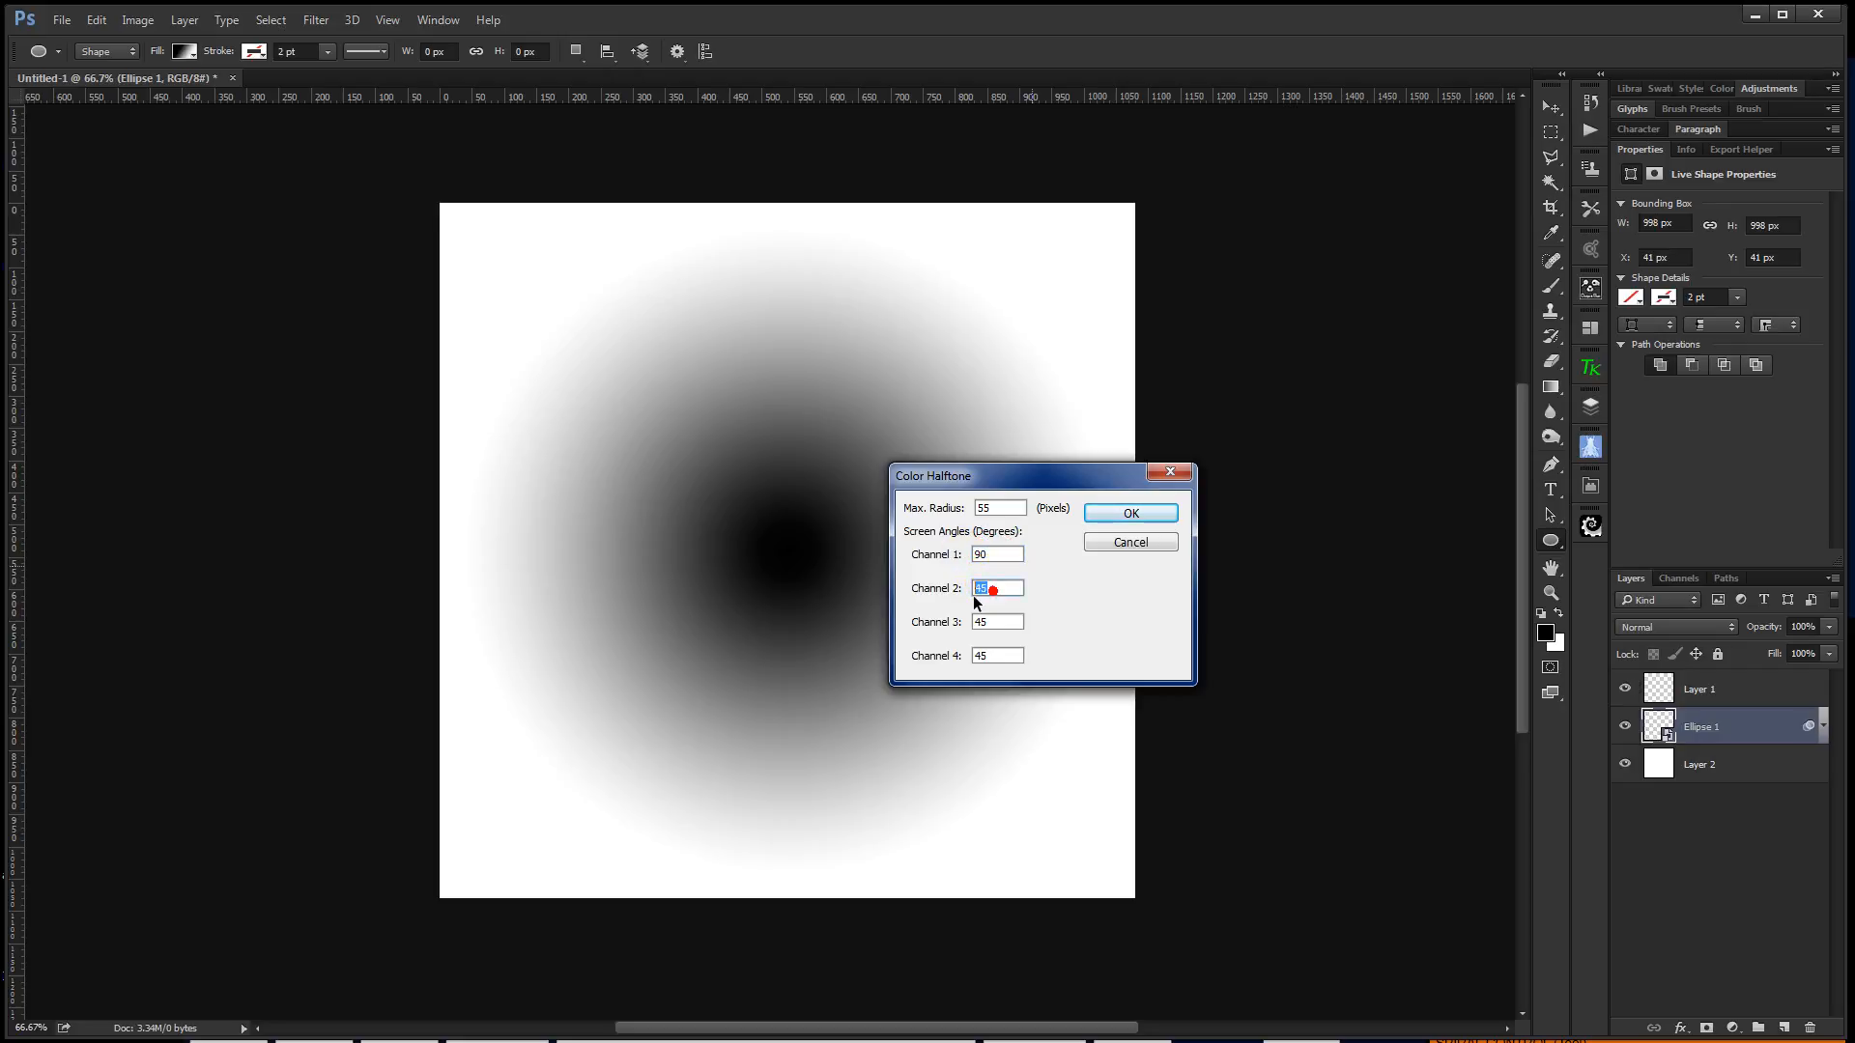
{"action": "double_click", "coordinate": [981, 623]}
{"action": "type", "text": "90"}
{"action": "double_click", "coordinate": [995, 656]}
{"action": "left_click", "coordinate": [1144, 519]}
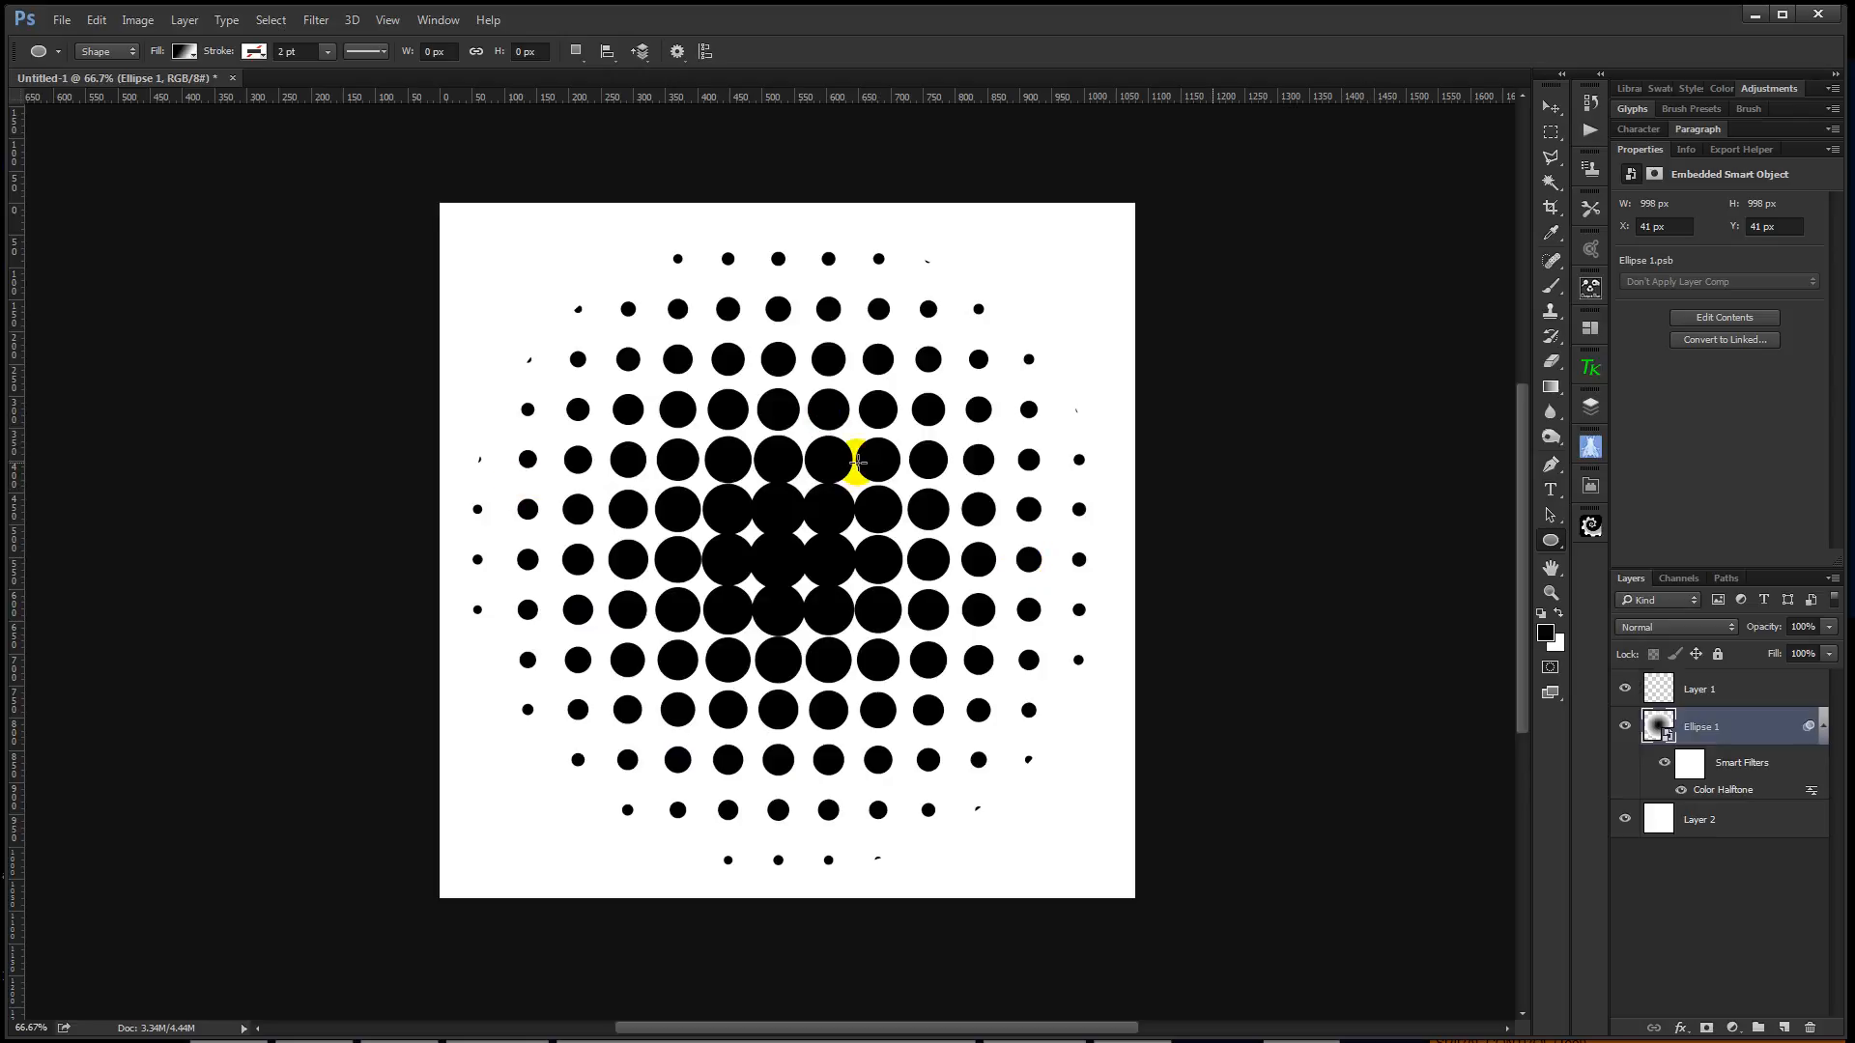
Edit the ellipse's Color Halftone smart filter to Max. Radius 30 pixels with all four channel angles at 45 degrees
{"action": "key", "text": "v"}
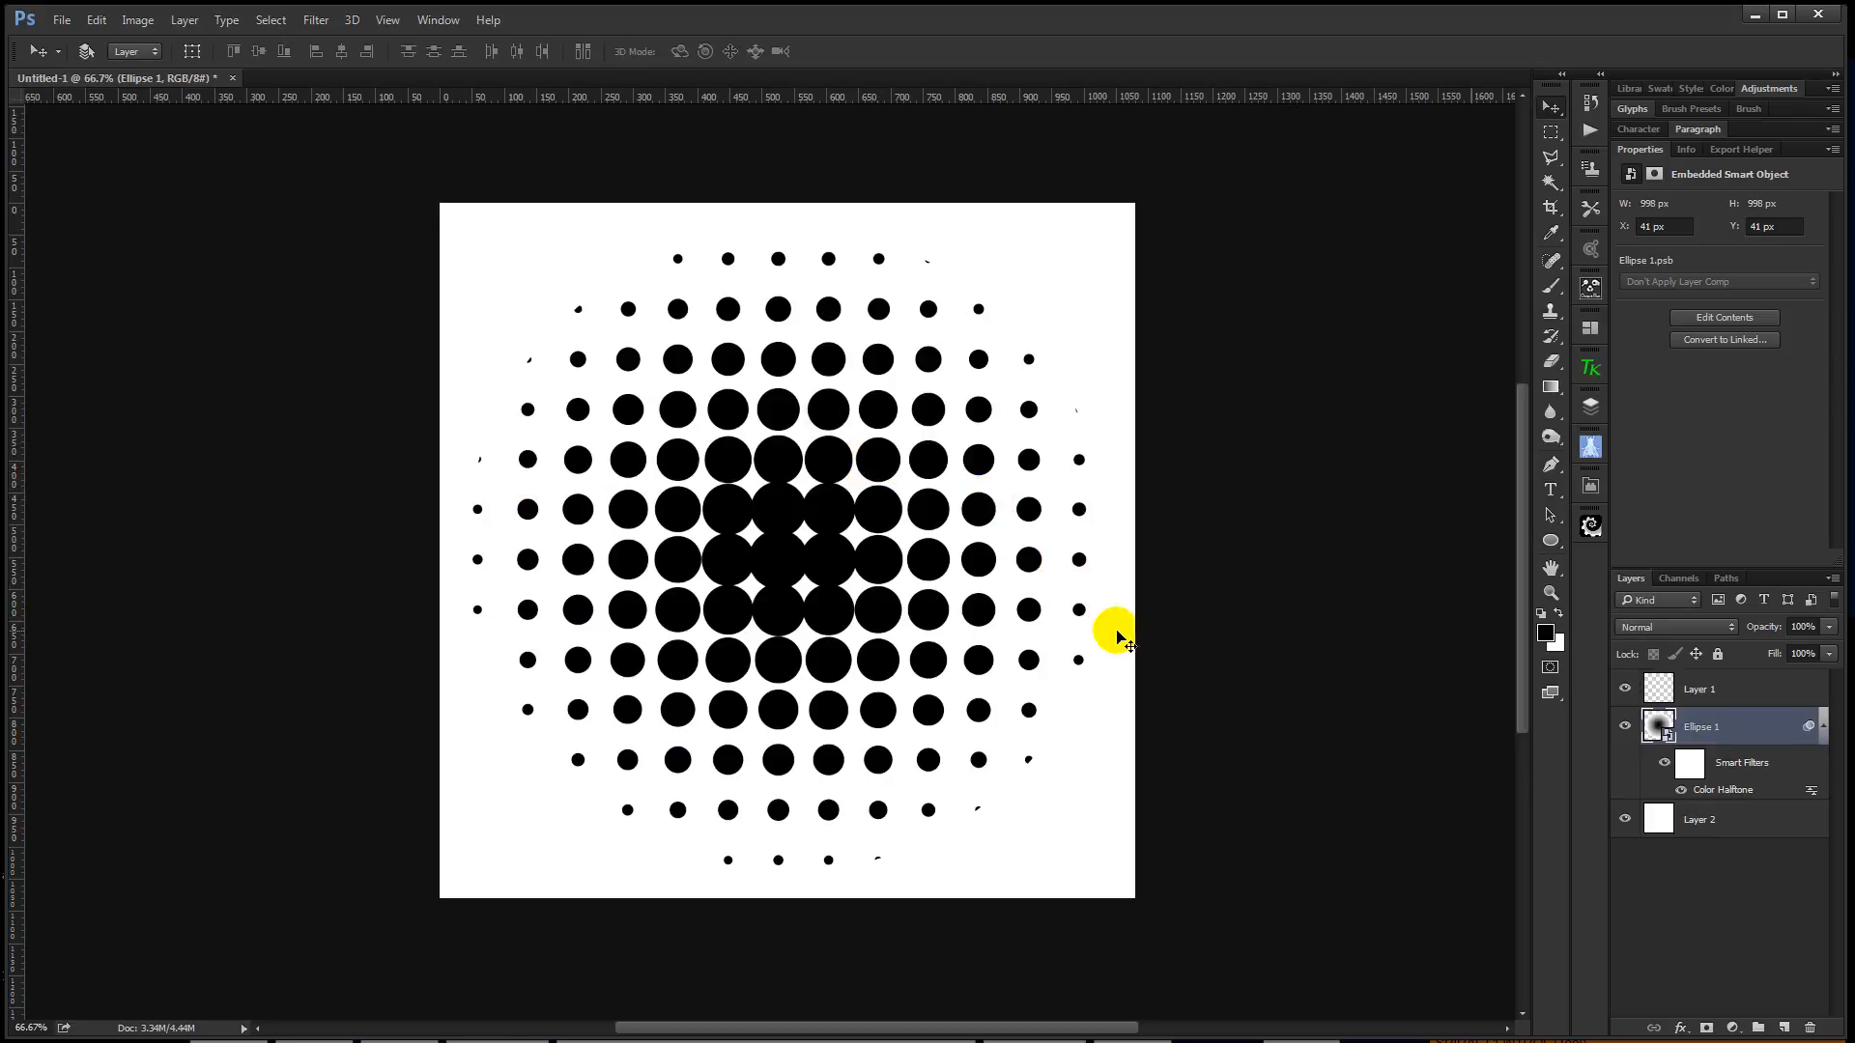
{"action": "double_click", "coordinate": [1715, 791]}
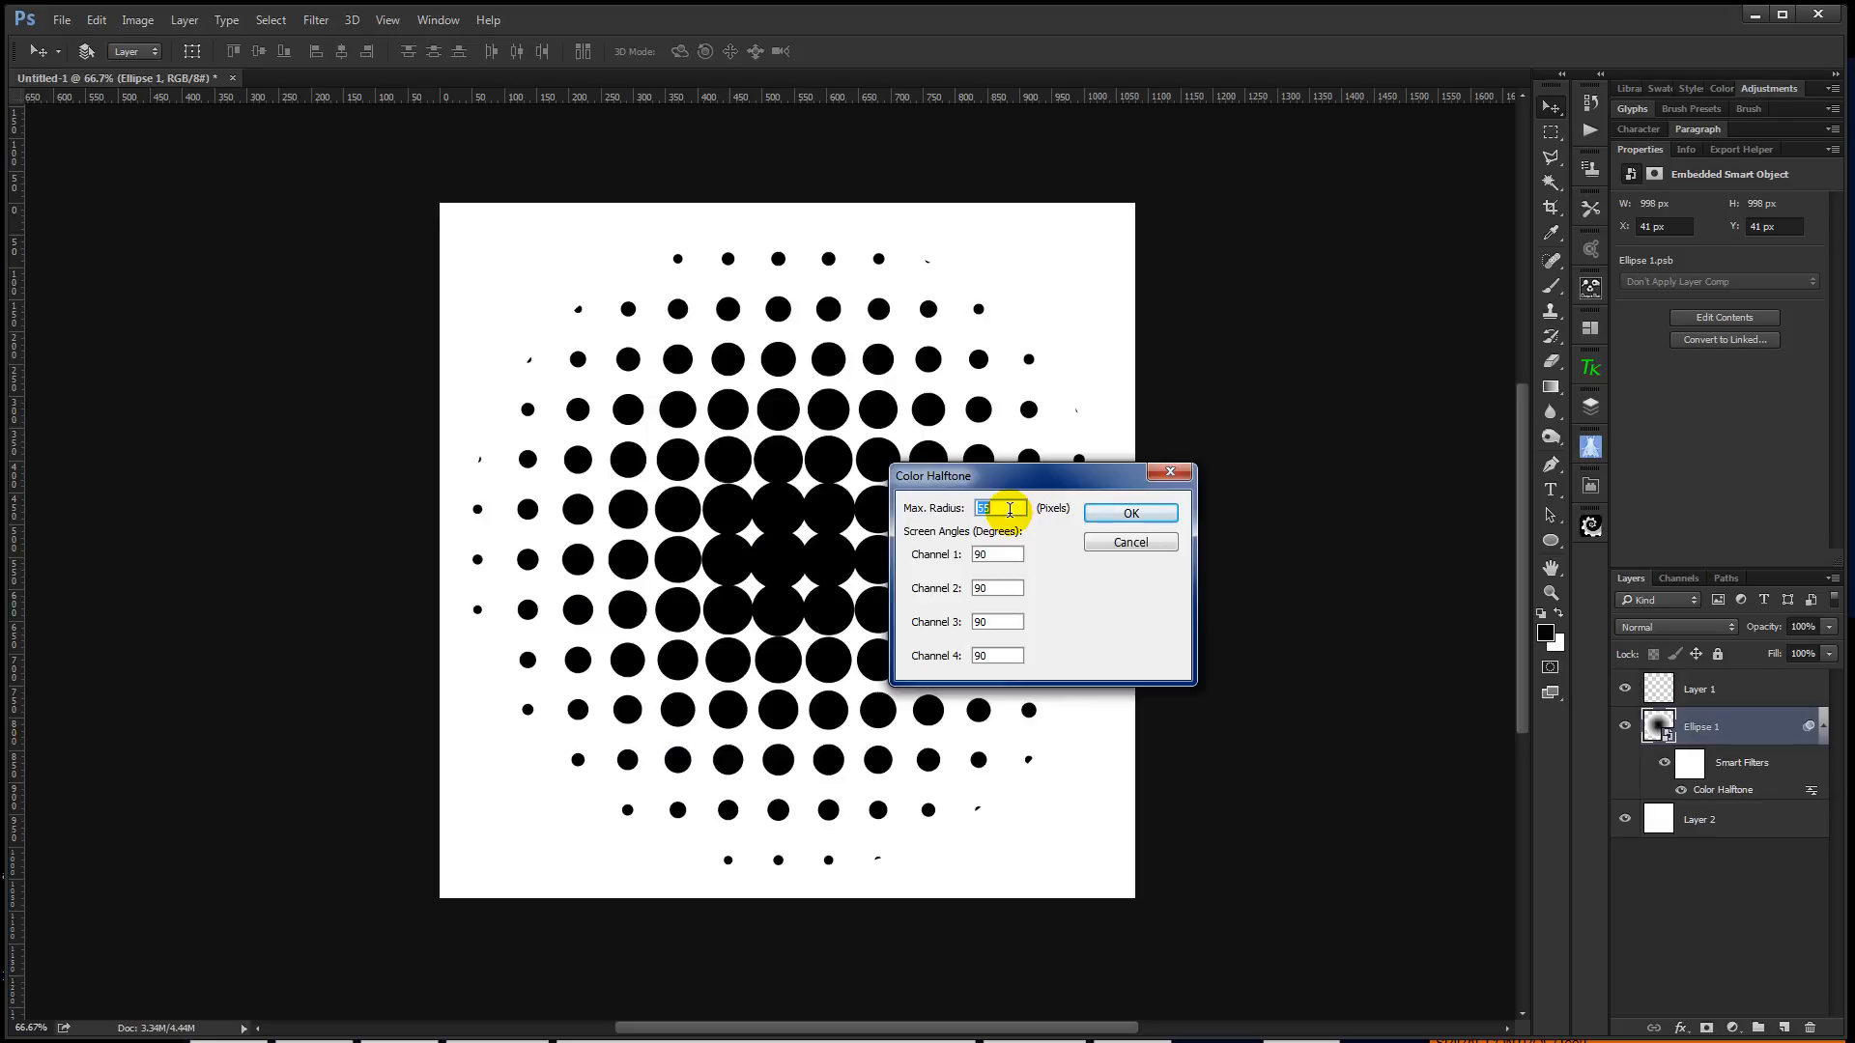
{"action": "left_click", "coordinate": [1006, 550]}
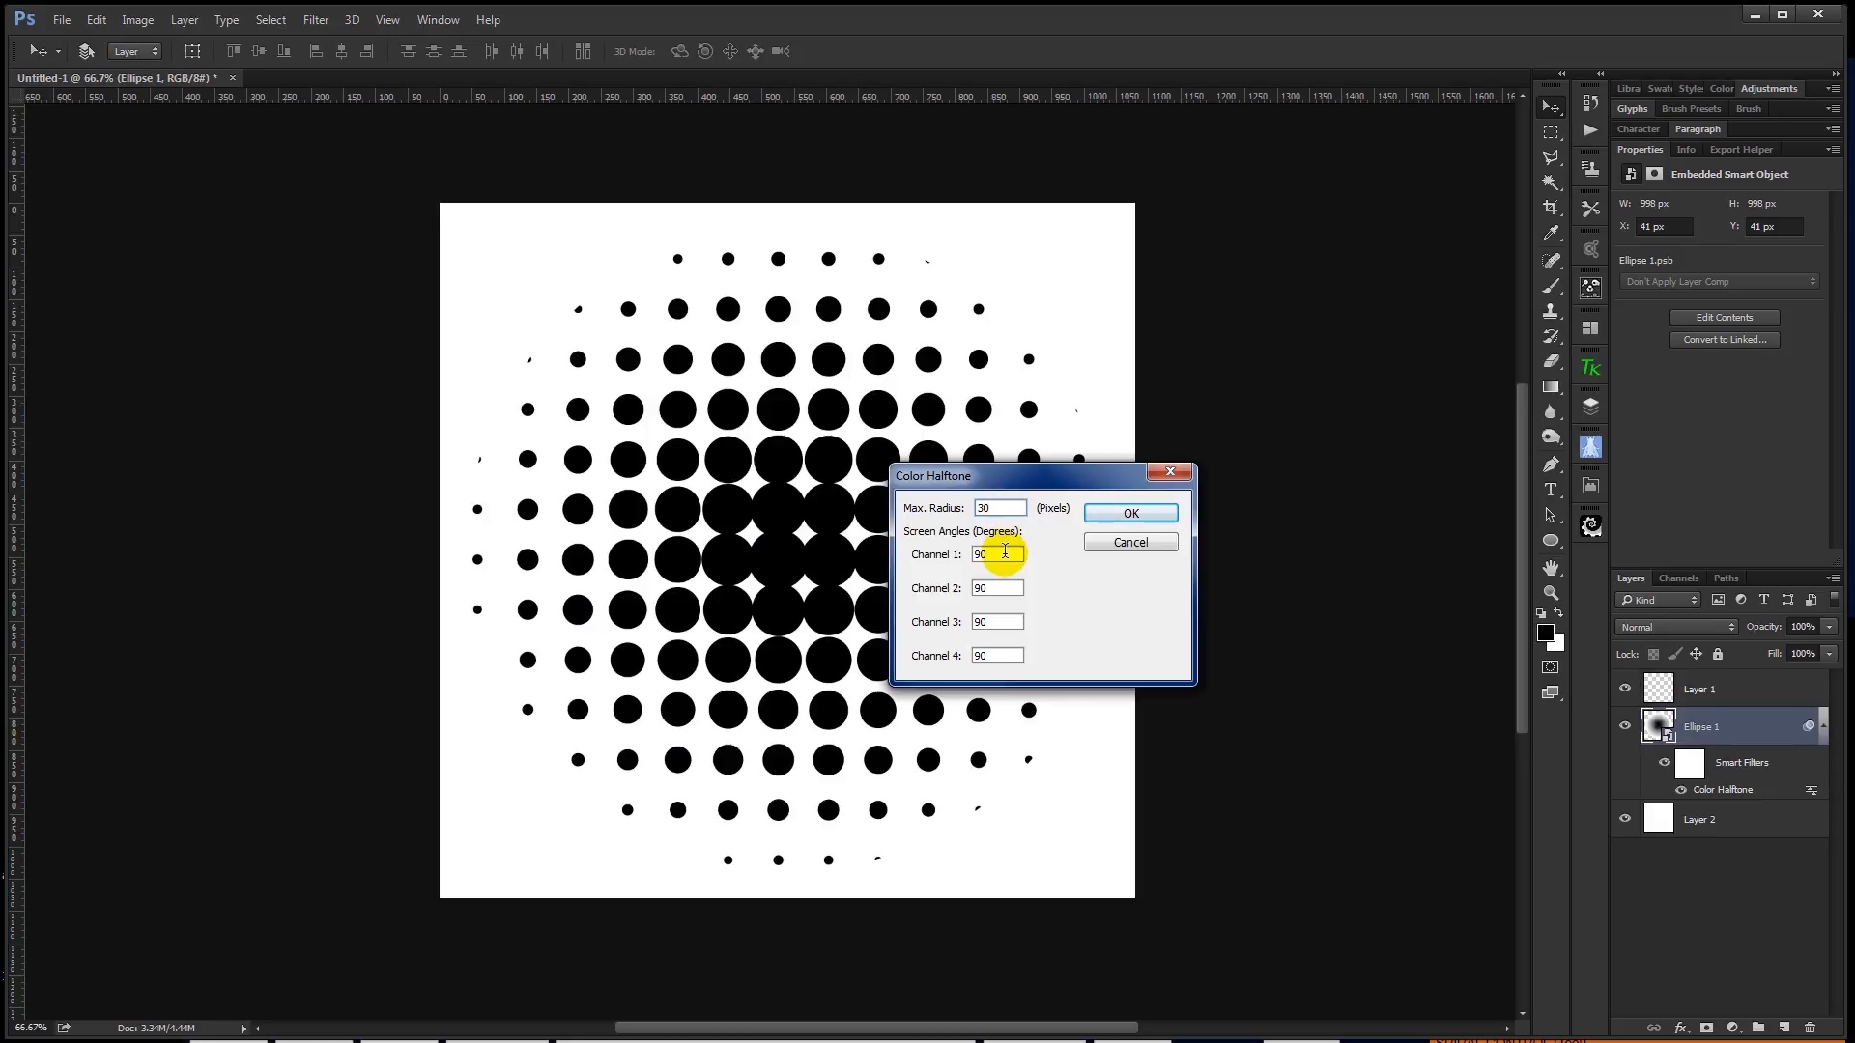
{"action": "key", "text": "Tab"}
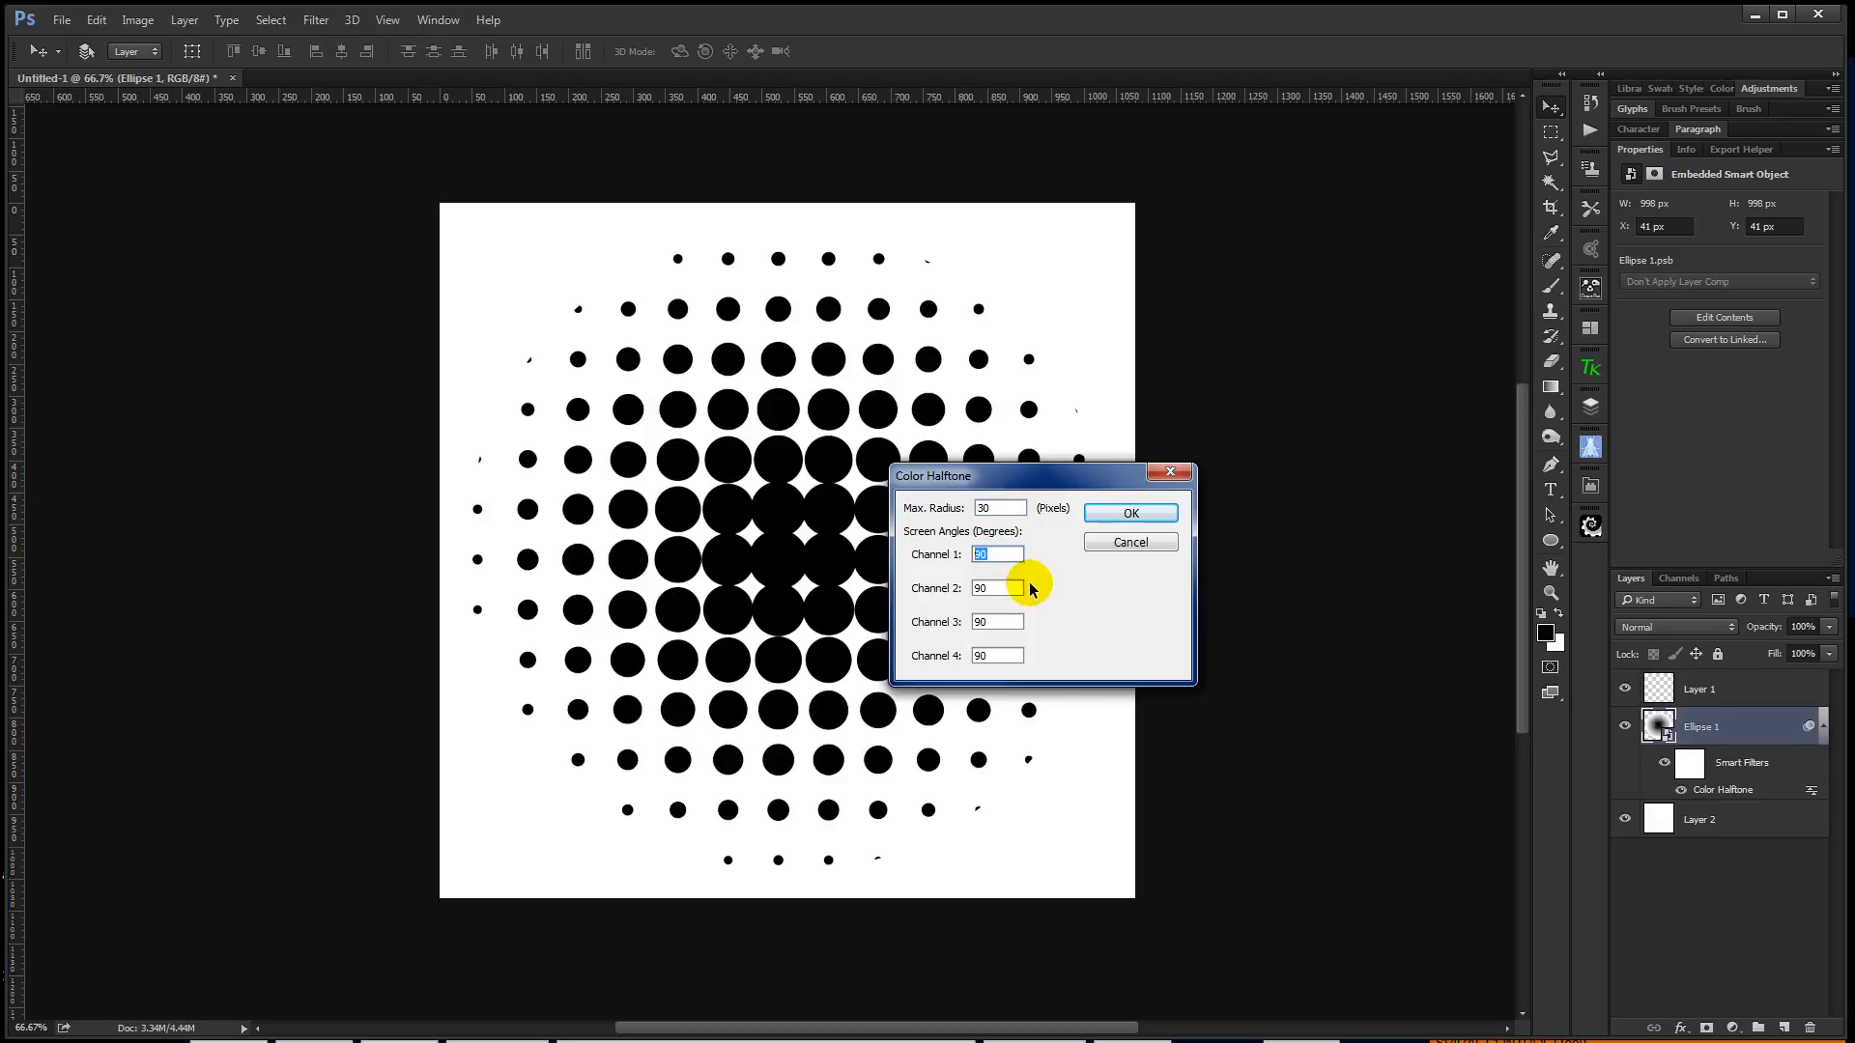
{"action": "type", "text": "45"}
{"action": "double_click", "coordinate": [985, 589]}
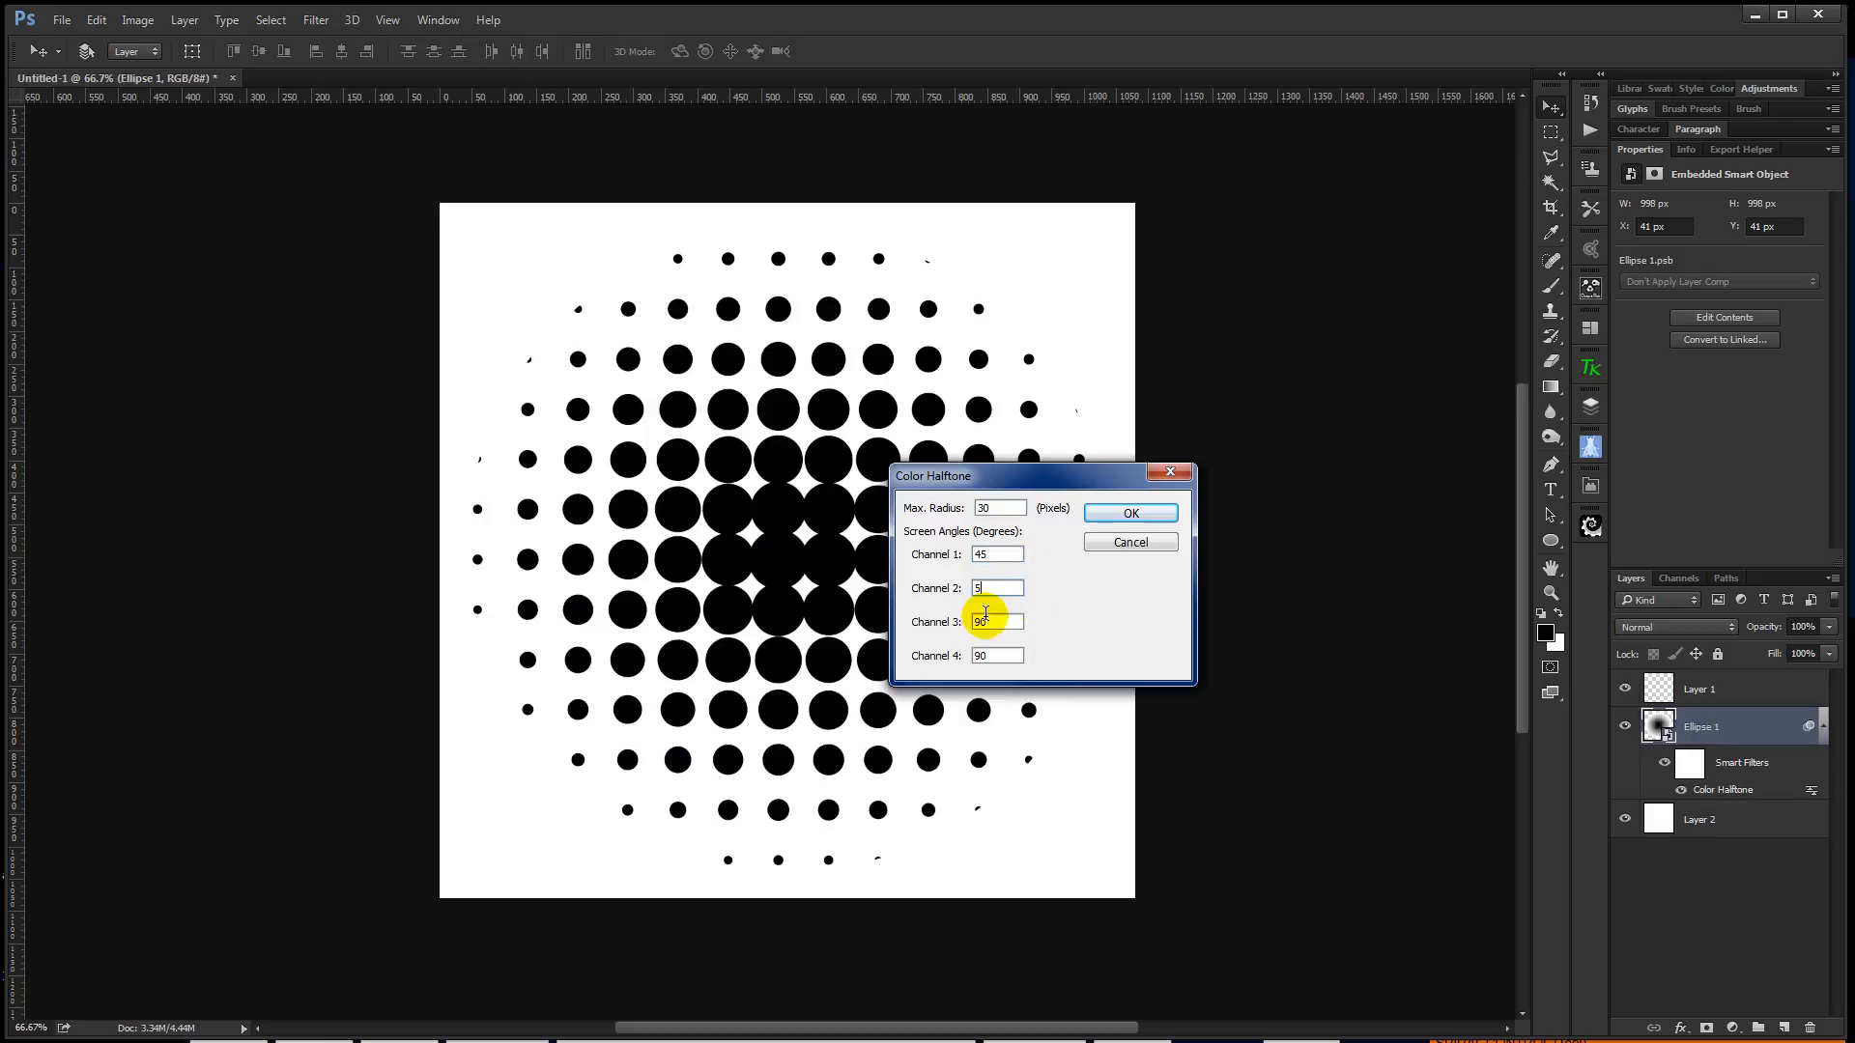
{"action": "double_click", "coordinate": [986, 621]}
{"action": "type", "text": "45"}
{"action": "key", "text": "Tab"}
{"action": "type", "text": "5"}
{"action": "double_click", "coordinate": [985, 656]}
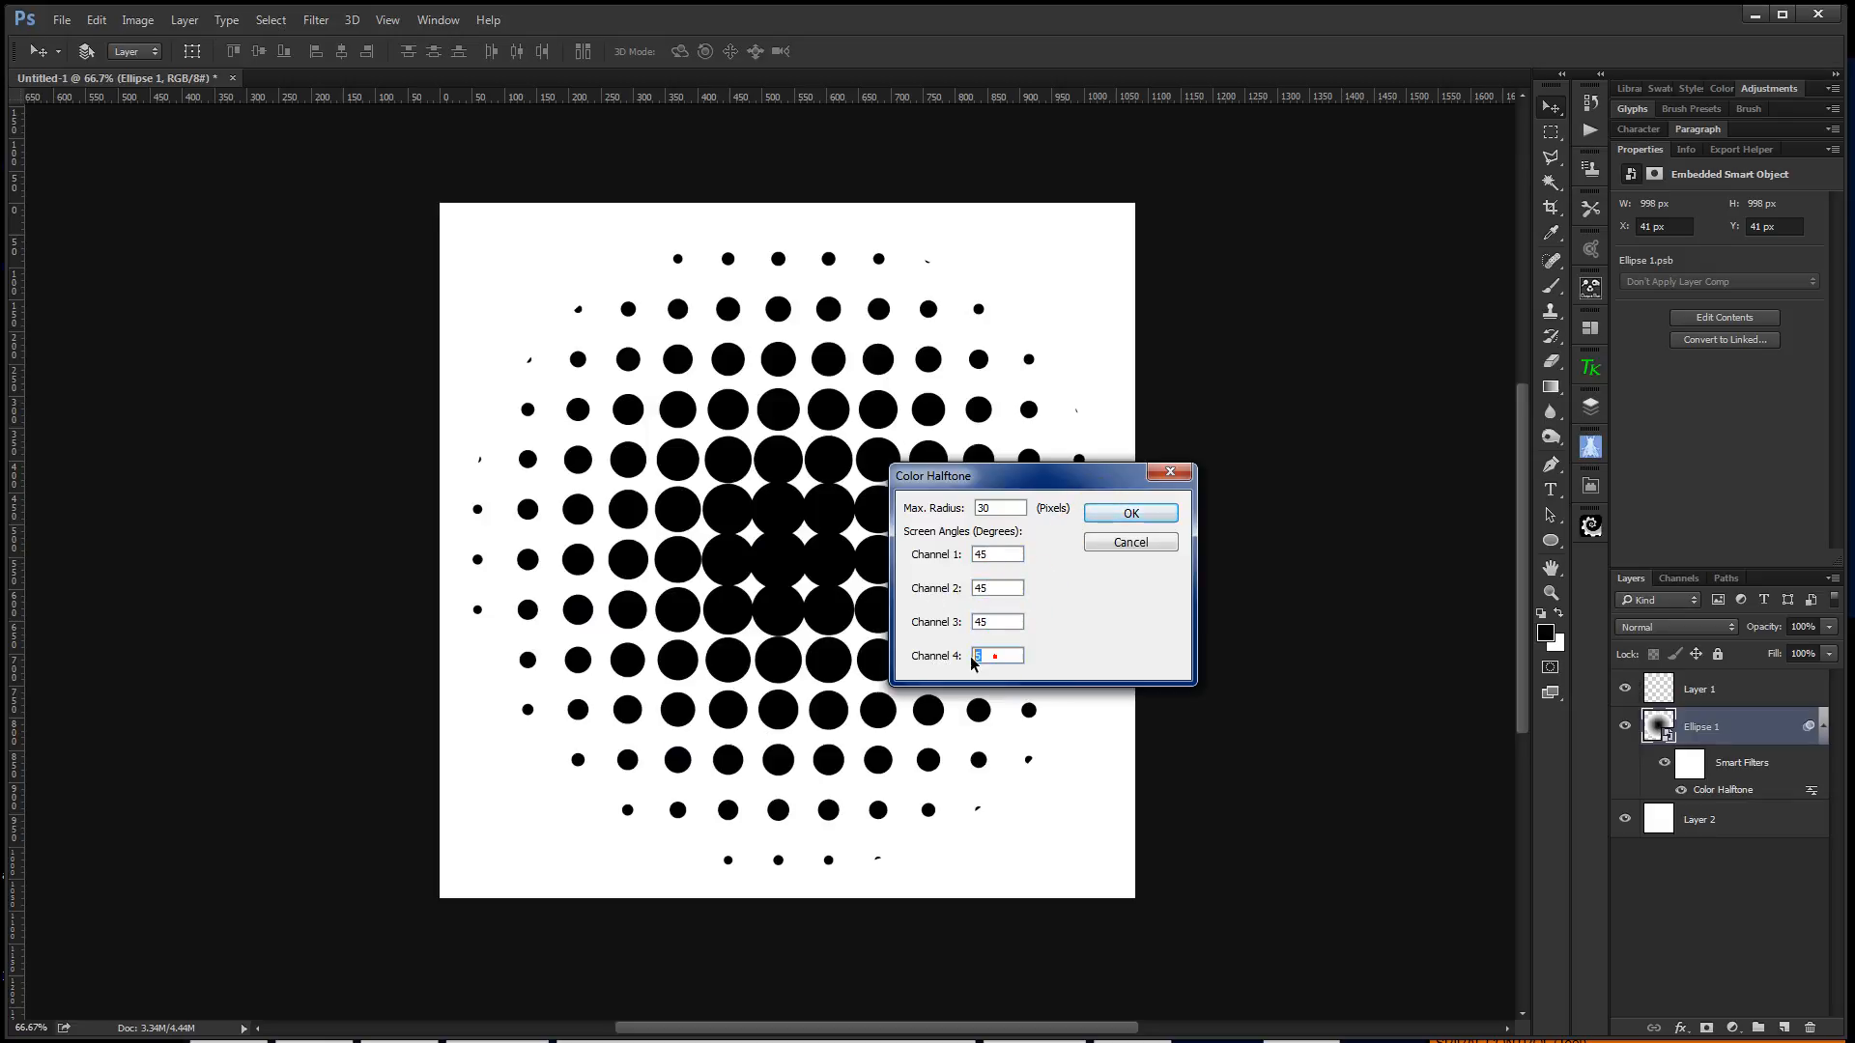
{"action": "type", "text": "45"}
{"action": "left_click", "coordinate": [1114, 519]}
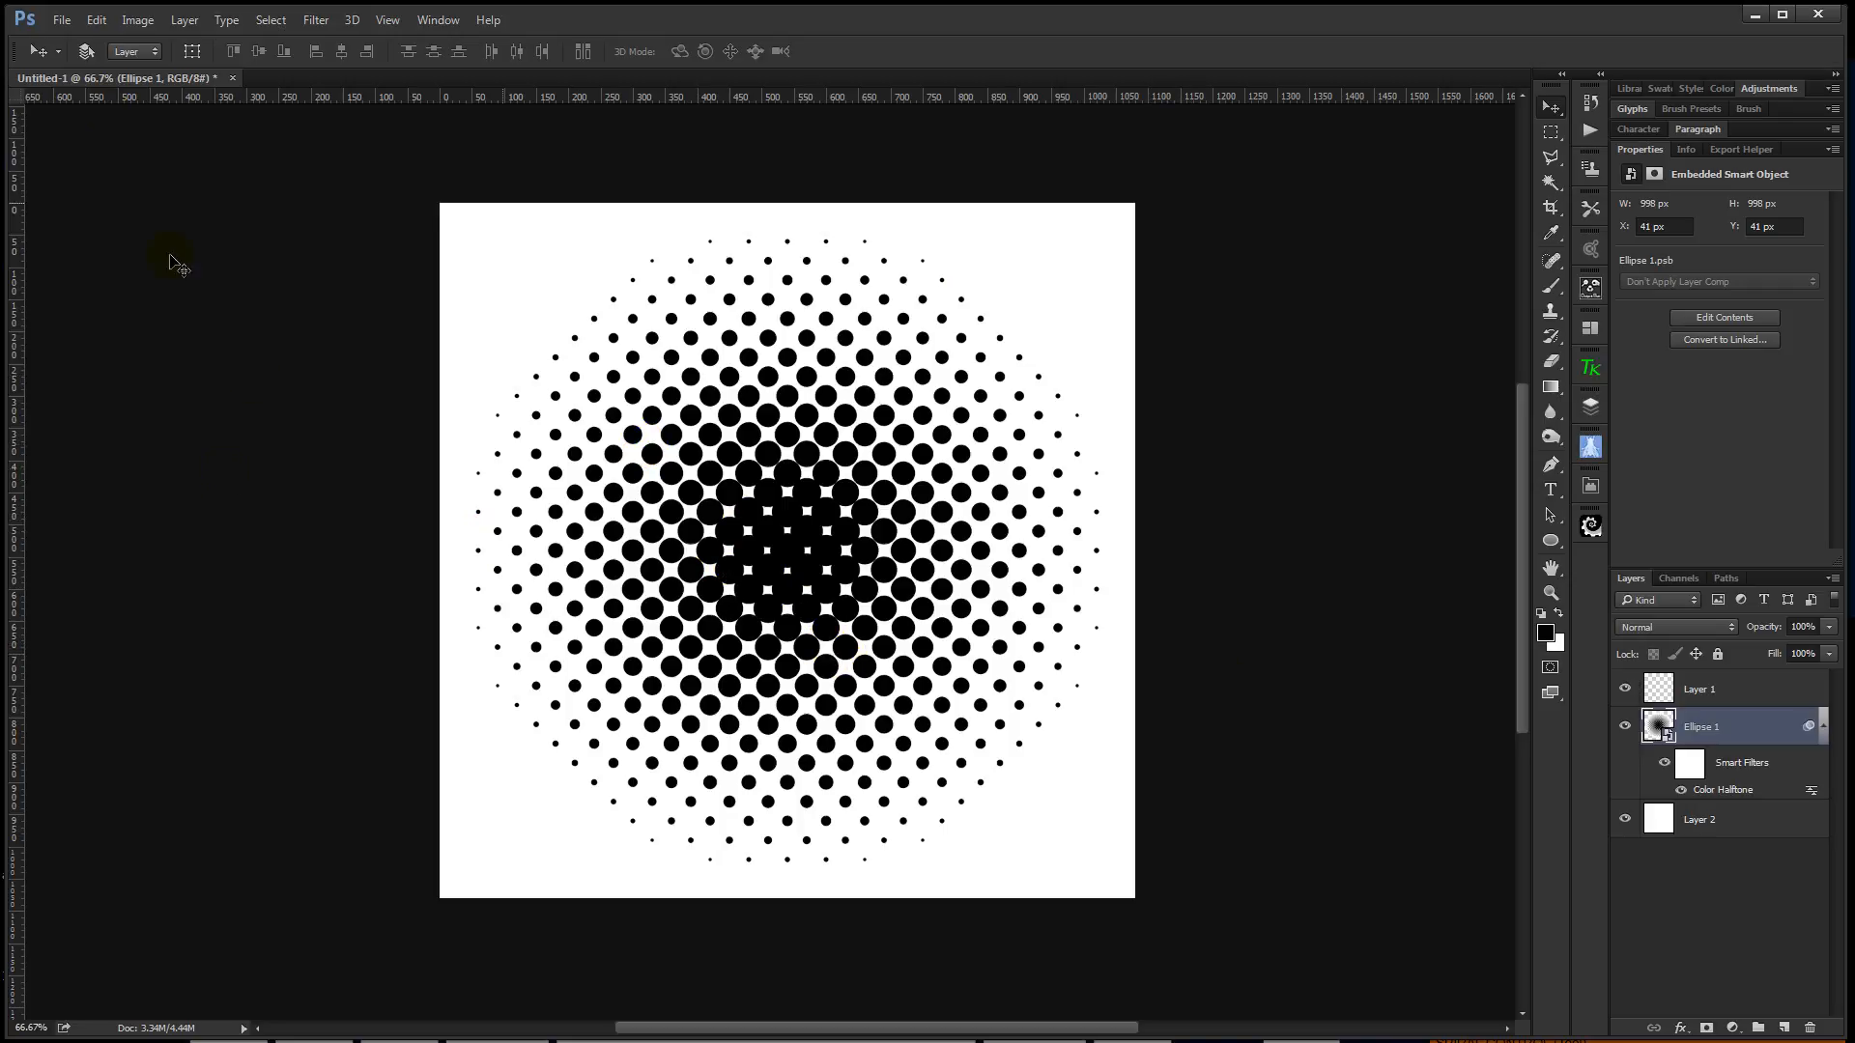
{"action": "left_click", "coordinate": [97, 20]}
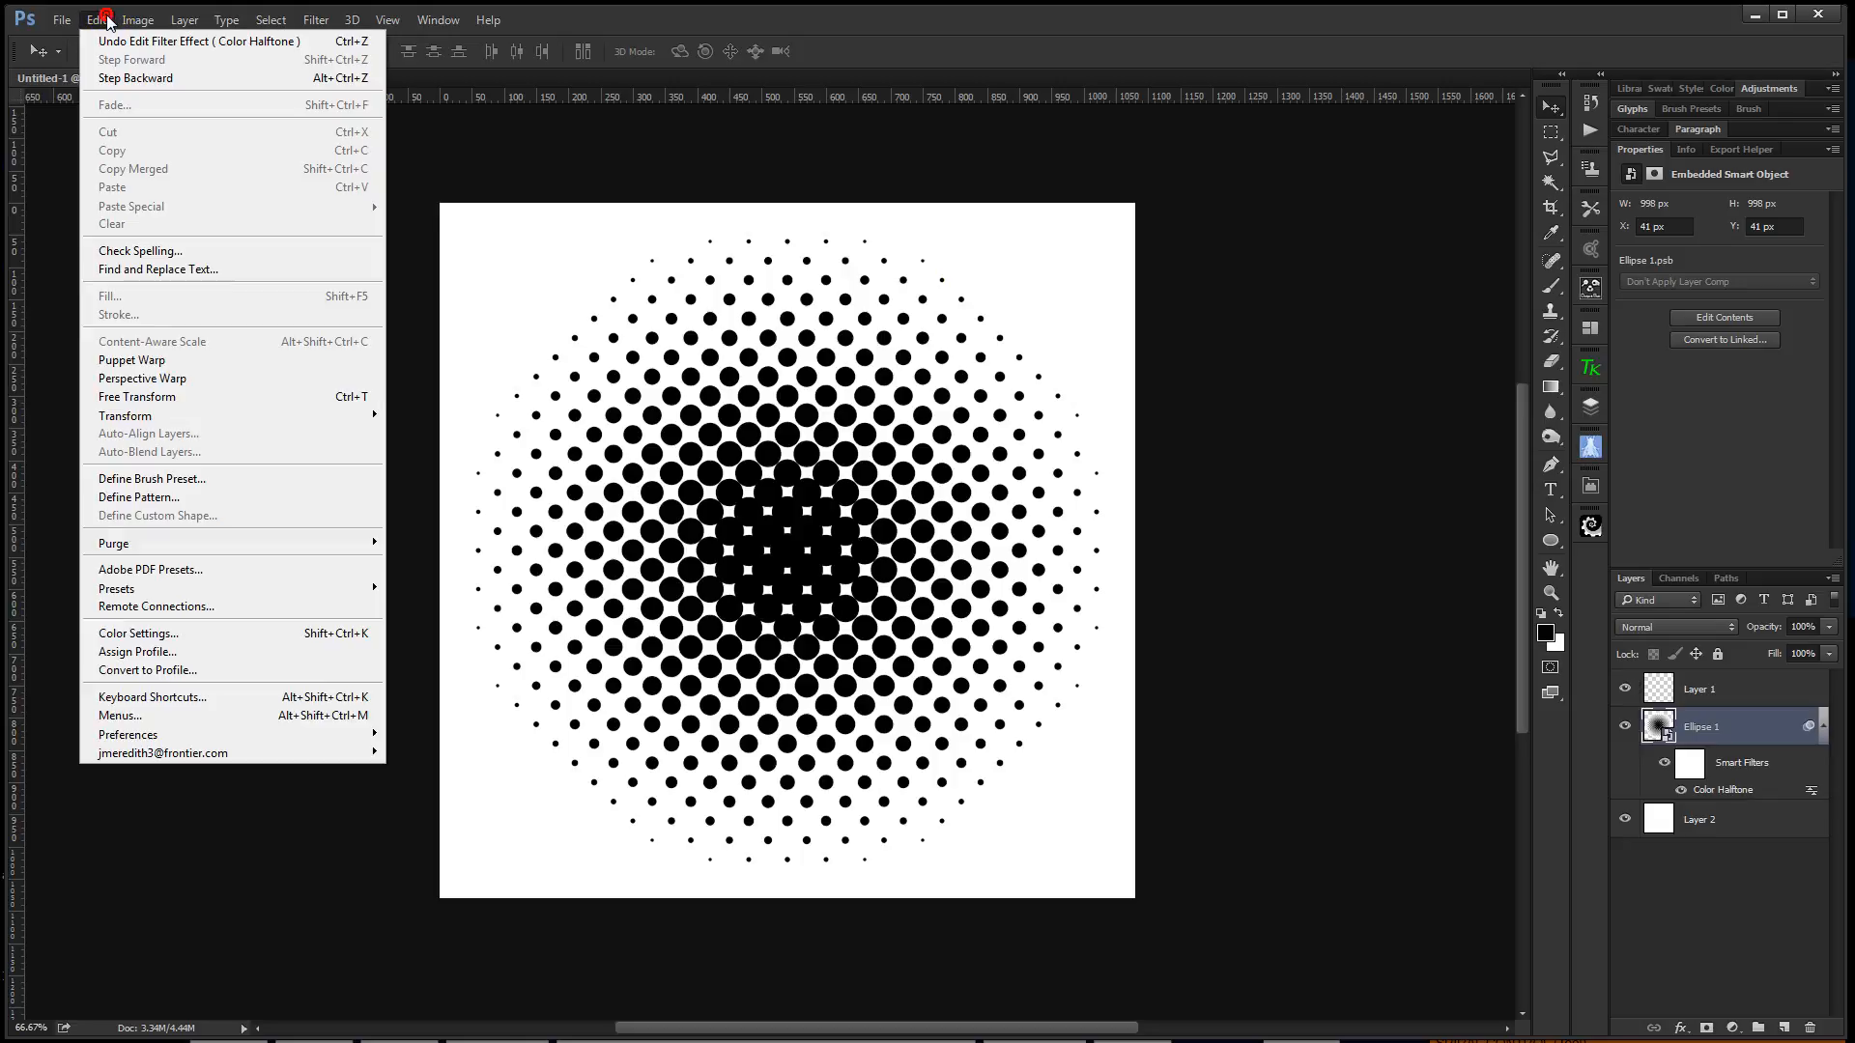
{"action": "left_click", "coordinate": [218, 500]}
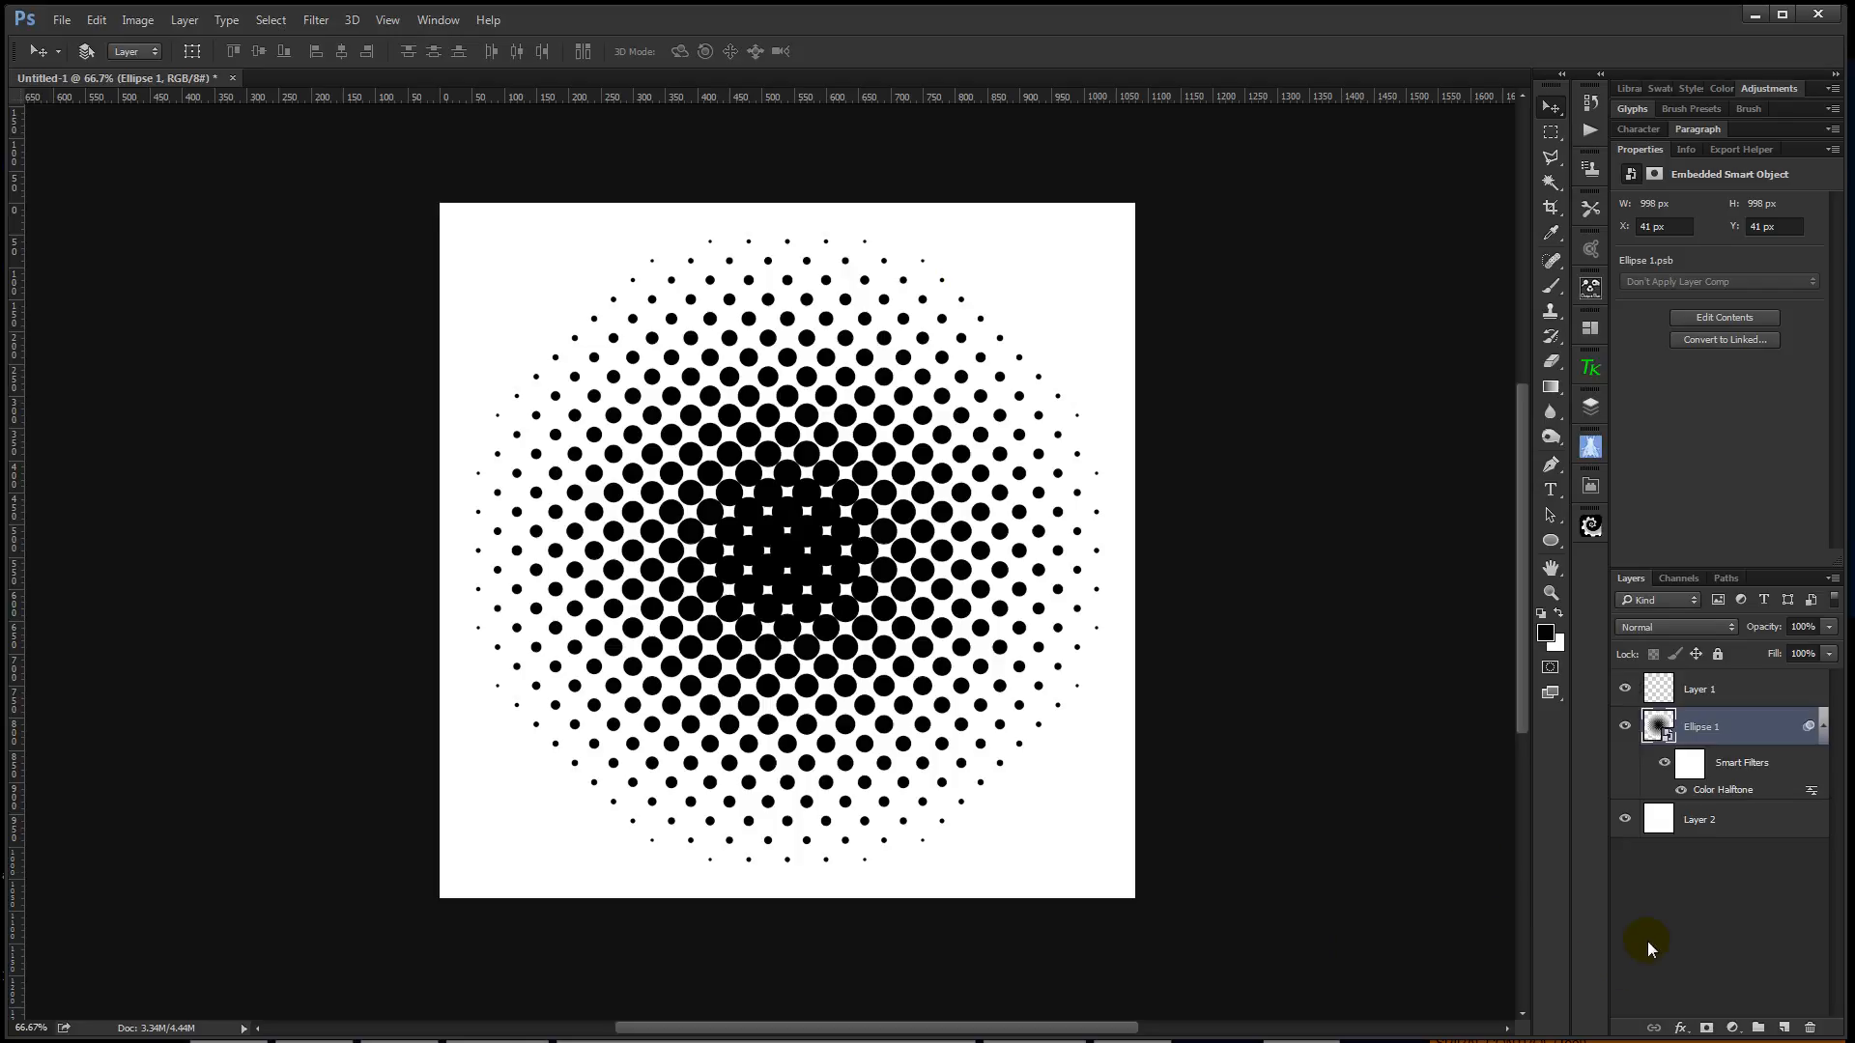
Add a Solid Color fill layer above the ellipse in red #c80f0f
{"action": "left_click", "coordinate": [1733, 1030]}
{"action": "left_click", "coordinate": [1733, 606]}
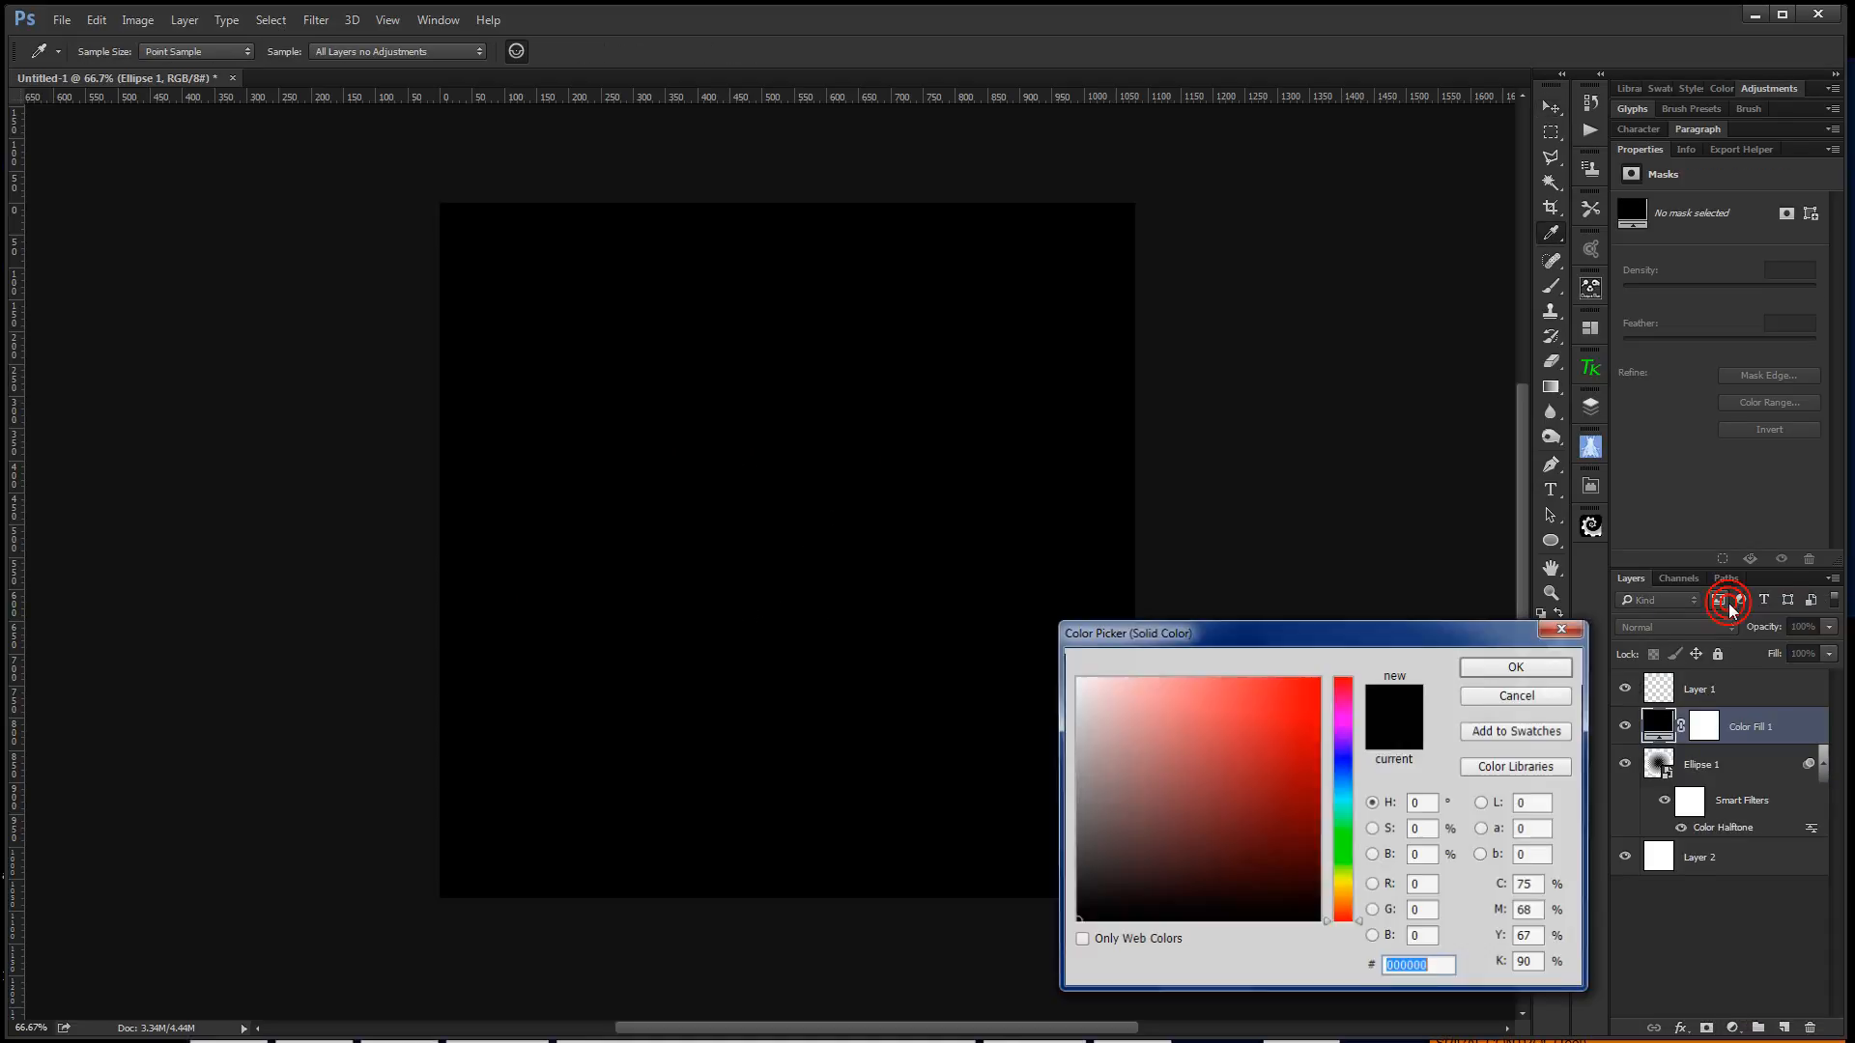
{"action": "left_click", "coordinate": [1302, 730]}
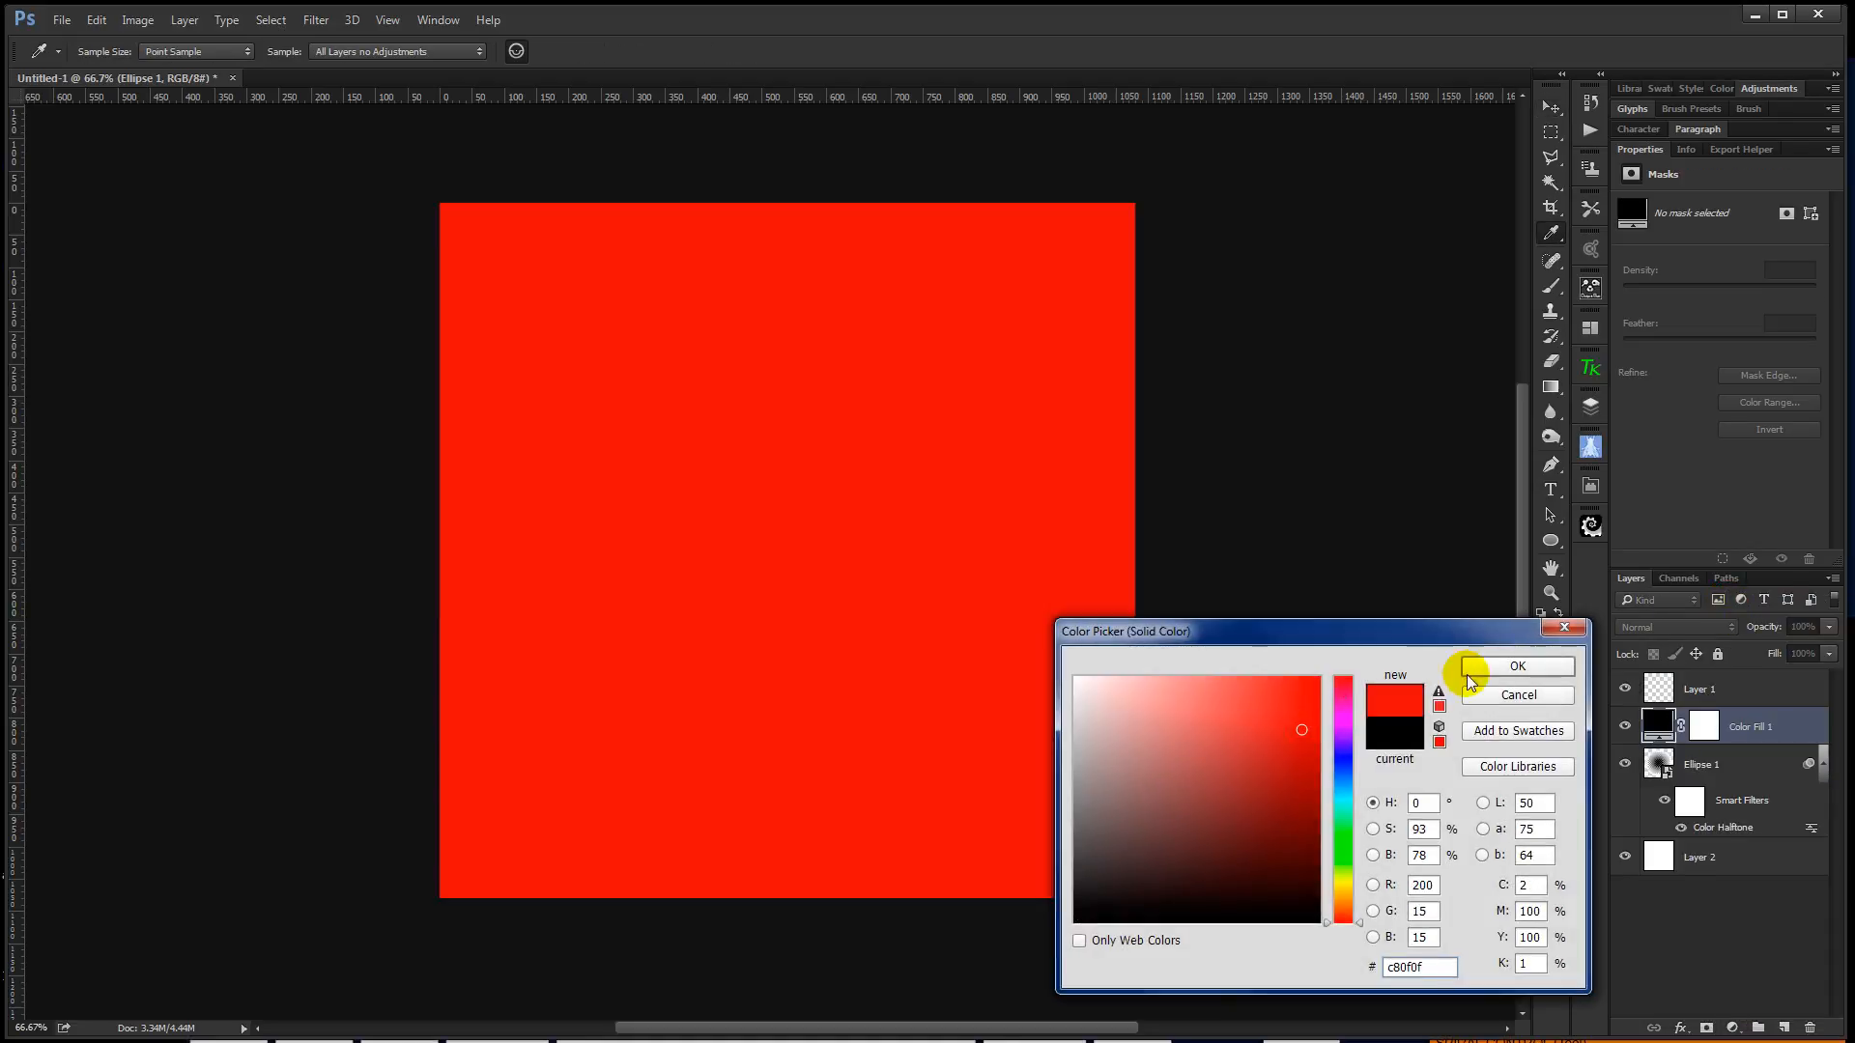
{"action": "left_click", "coordinate": [1518, 665]}
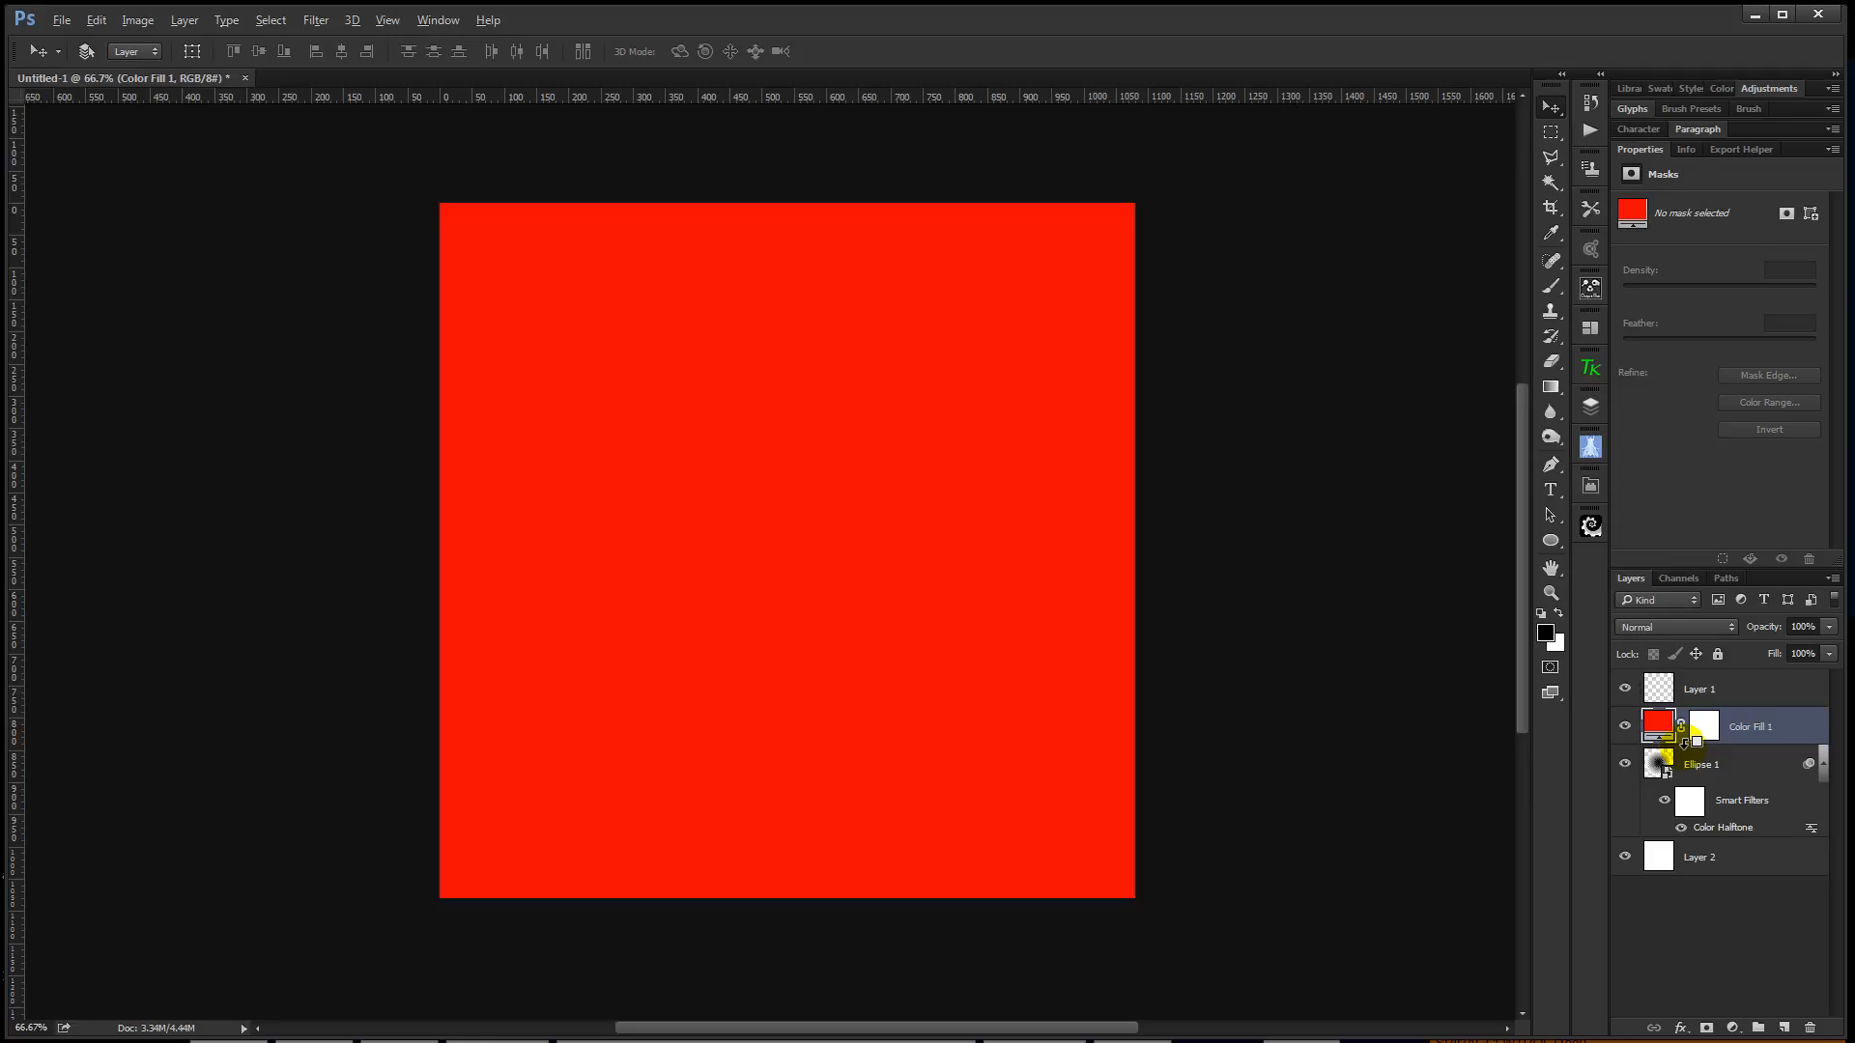
Clip the red fill layer to the ellipse layer and set its blend mode to Screen
{"action": "left_click", "coordinate": [1683, 740], "text": "alt"}
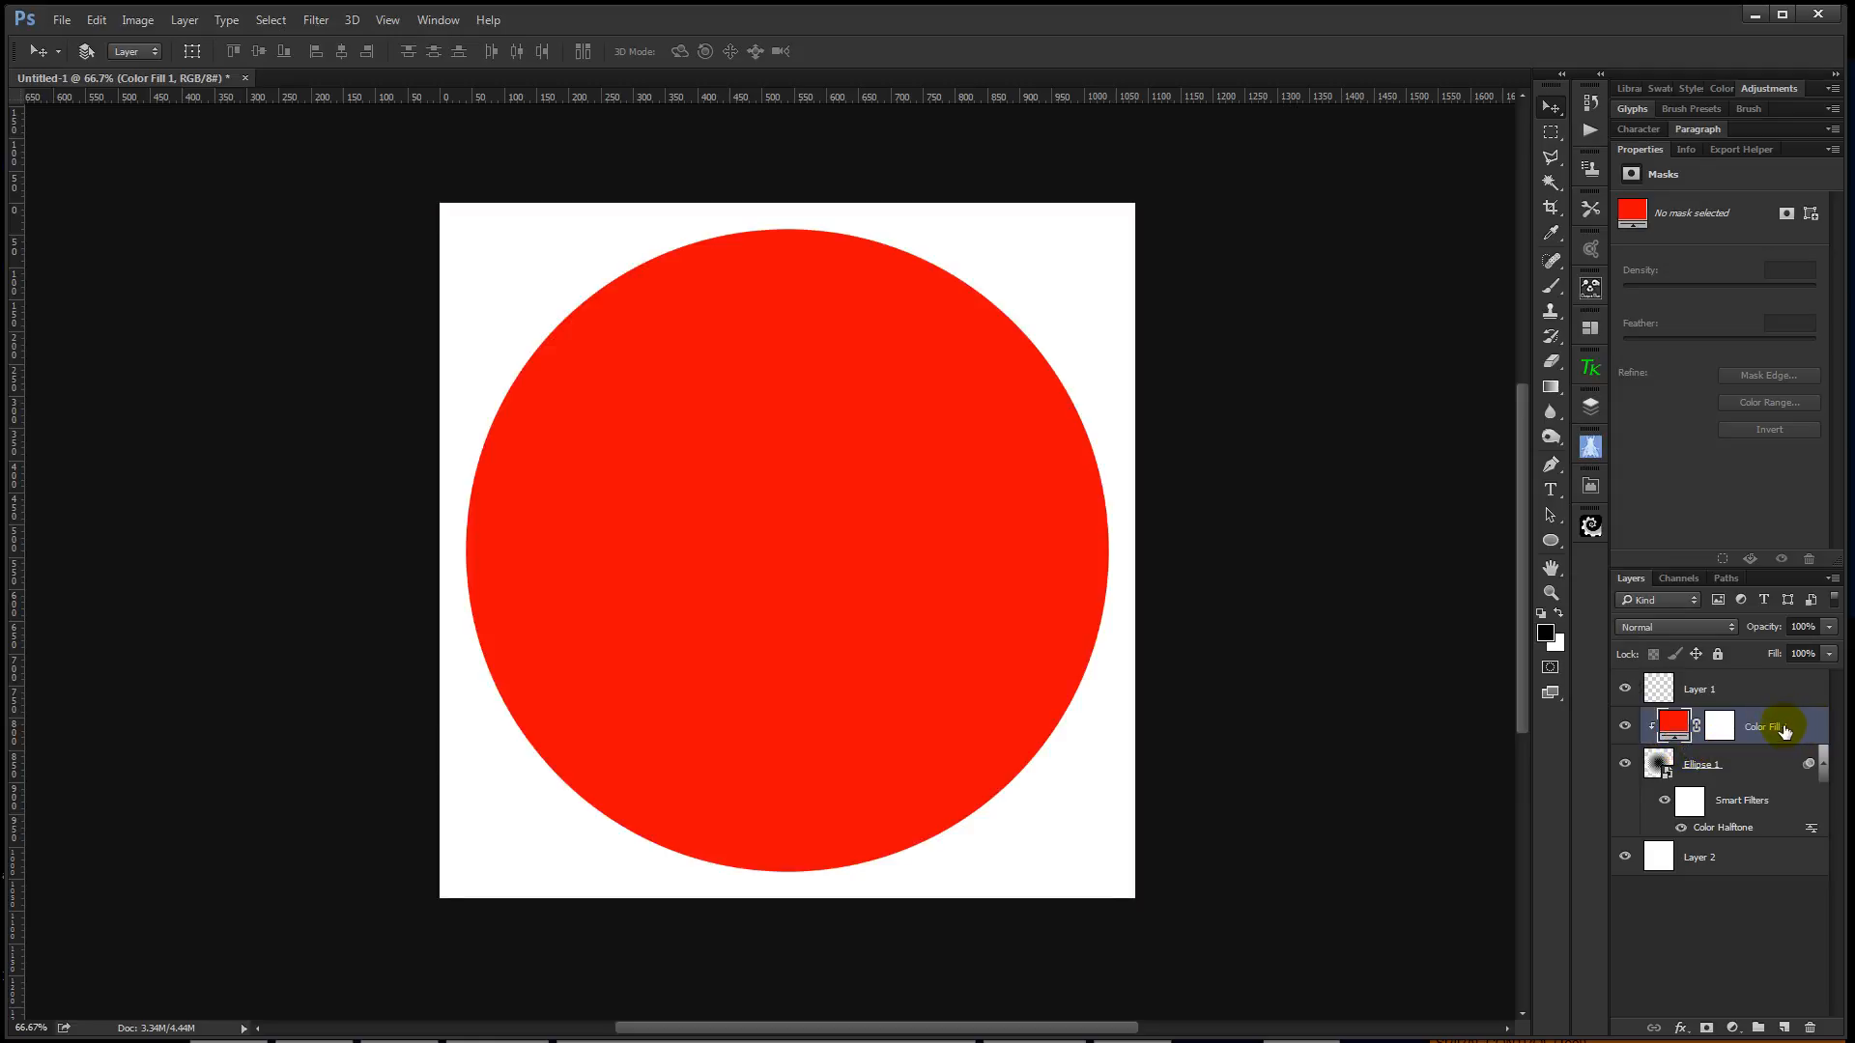
{"action": "left_click", "coordinate": [1679, 626]}
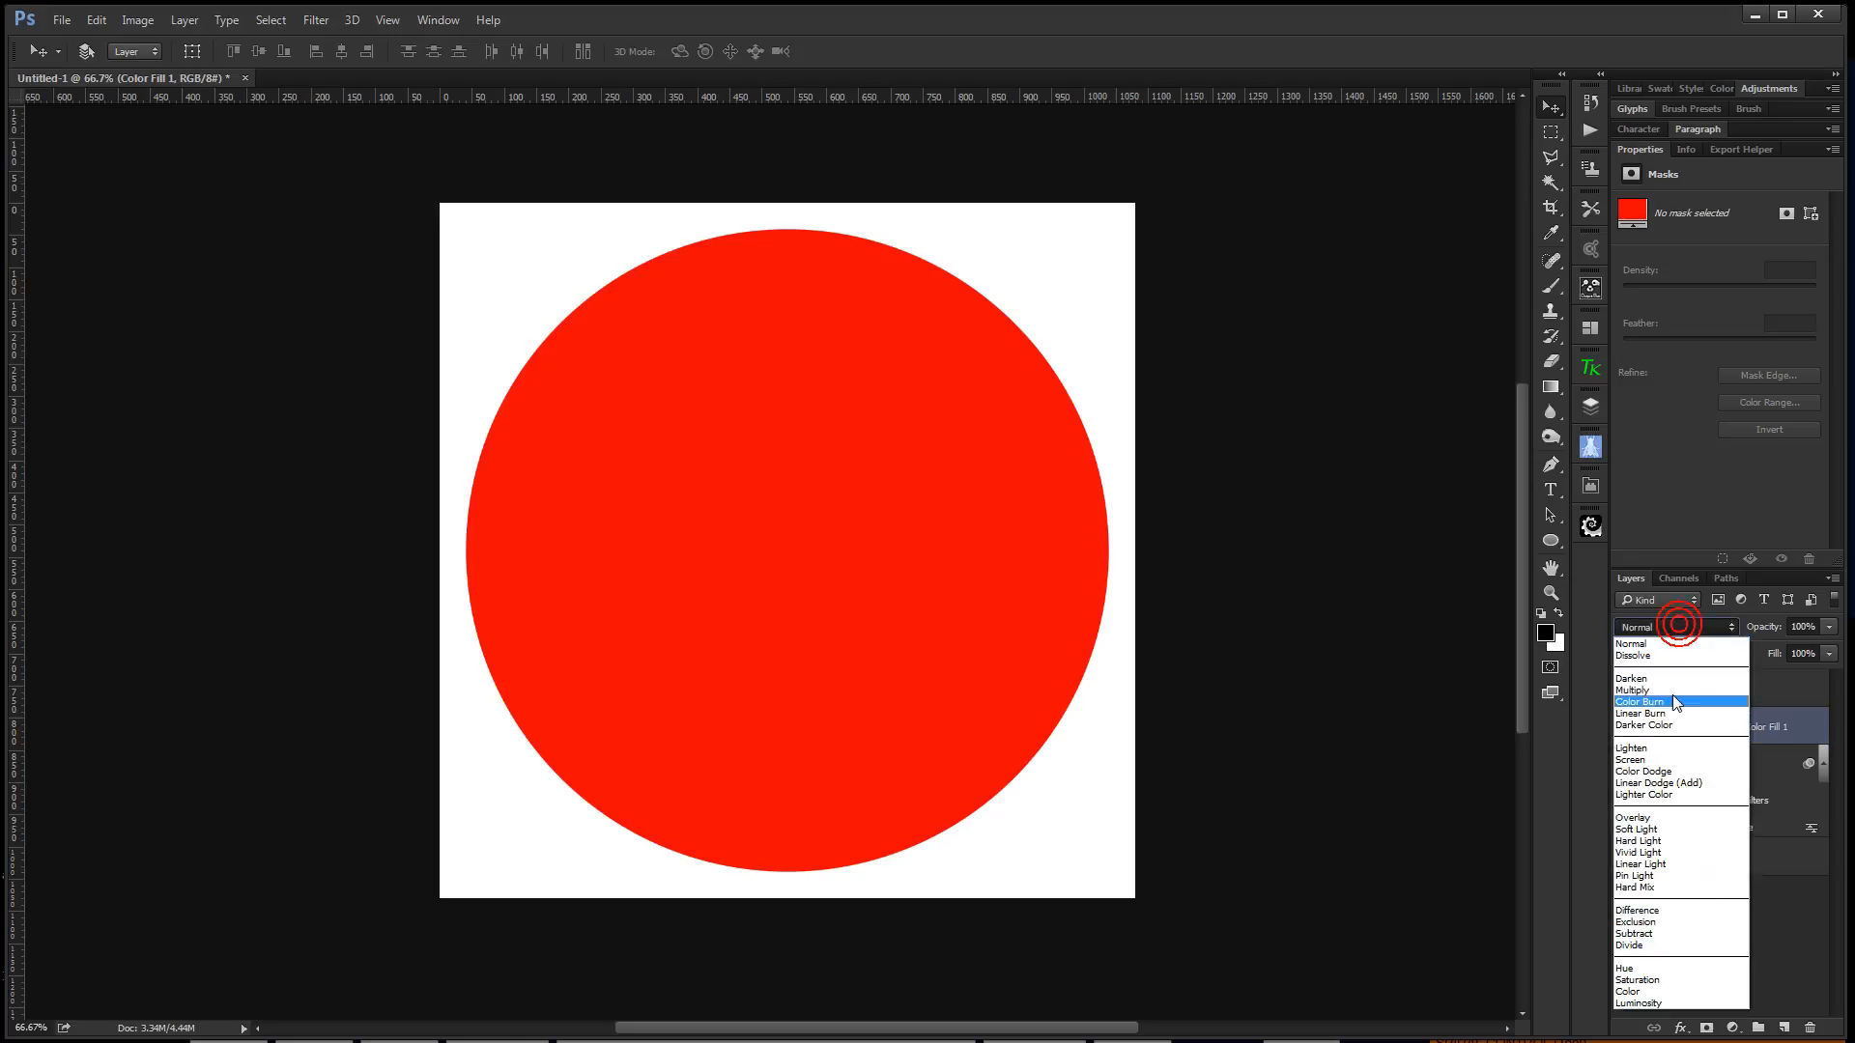
{"action": "left_click", "coordinate": [1654, 762]}
{"action": "left_click", "coordinate": [1659, 764]}
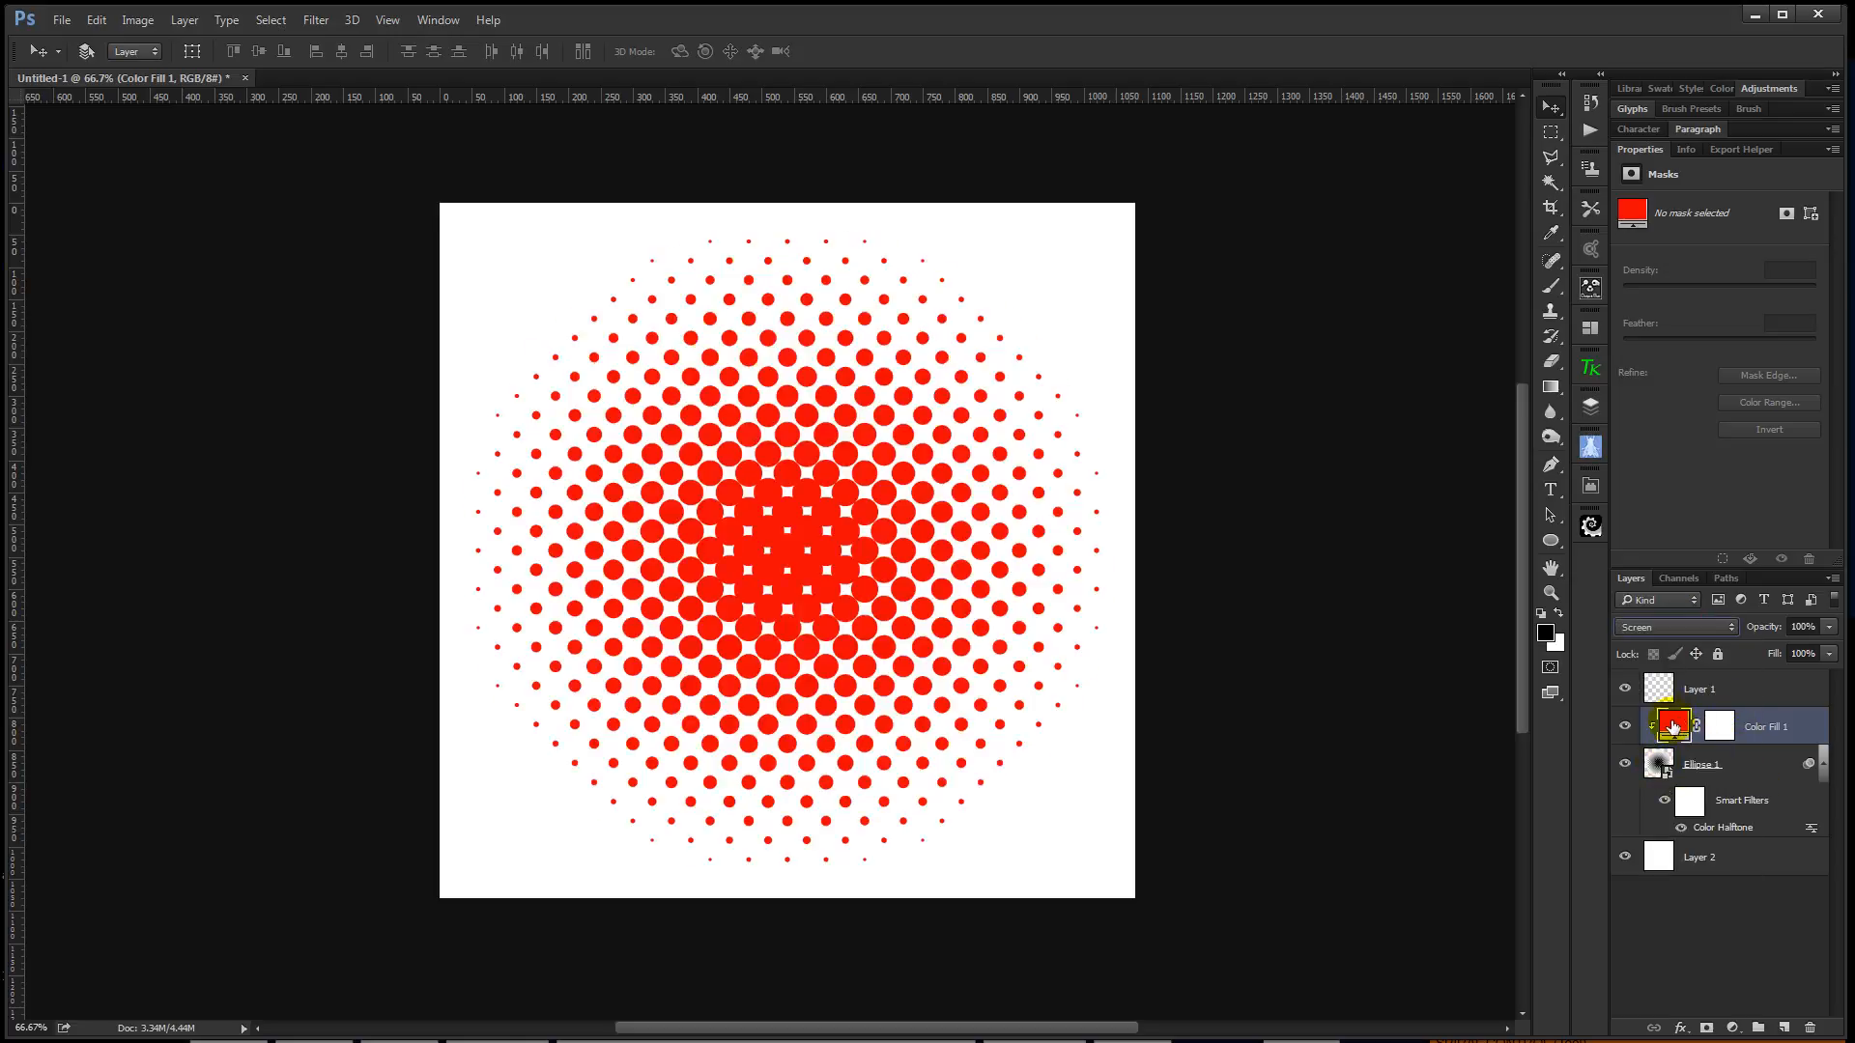
Change the clipped solid color fill from red to a medium blue
{"action": "double_click", "coordinate": [1675, 725]}
{"action": "left_click", "coordinate": [1237, 822]}
{"action": "left_click", "coordinate": [1158, 830]}
{"action": "left_click_drag", "start_coordinate": [1343, 852], "coordinate": [1353, 819]}
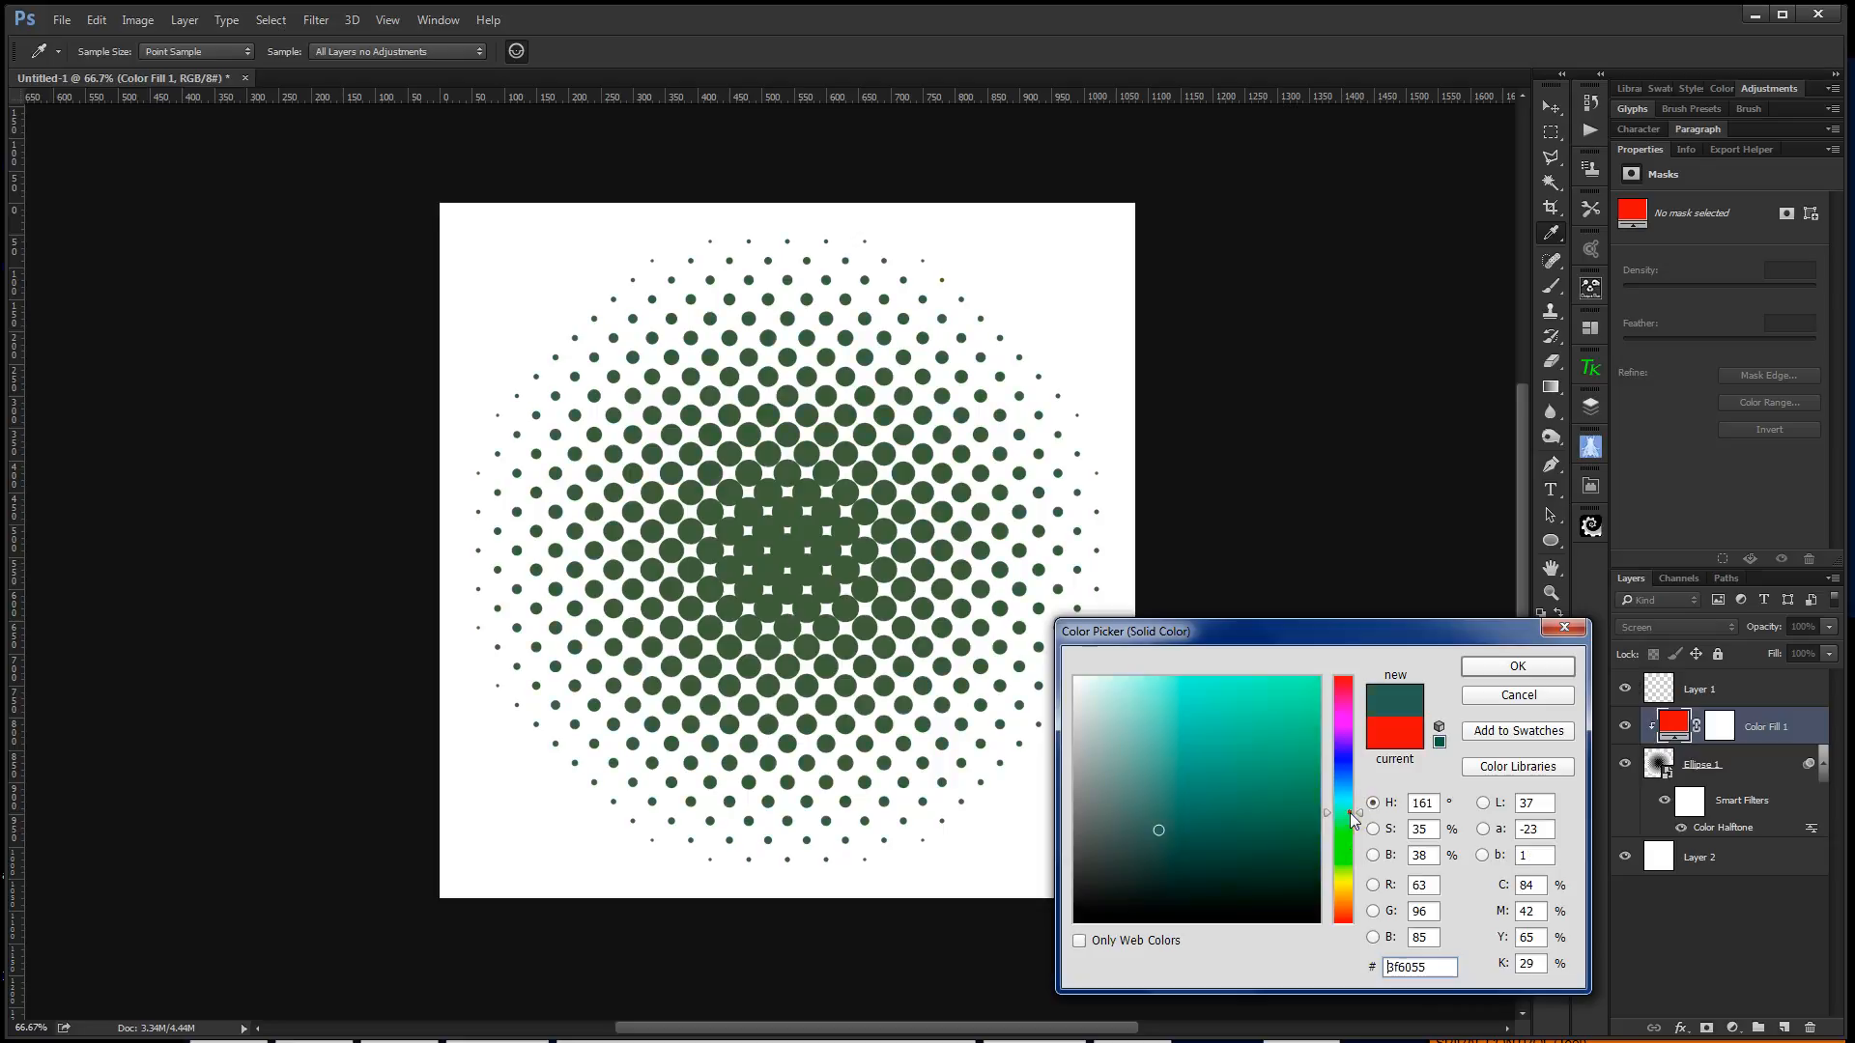
{"action": "left_click", "coordinate": [1345, 773]}
{"action": "left_click", "coordinate": [1256, 749]}
{"action": "left_click", "coordinate": [1513, 665]}
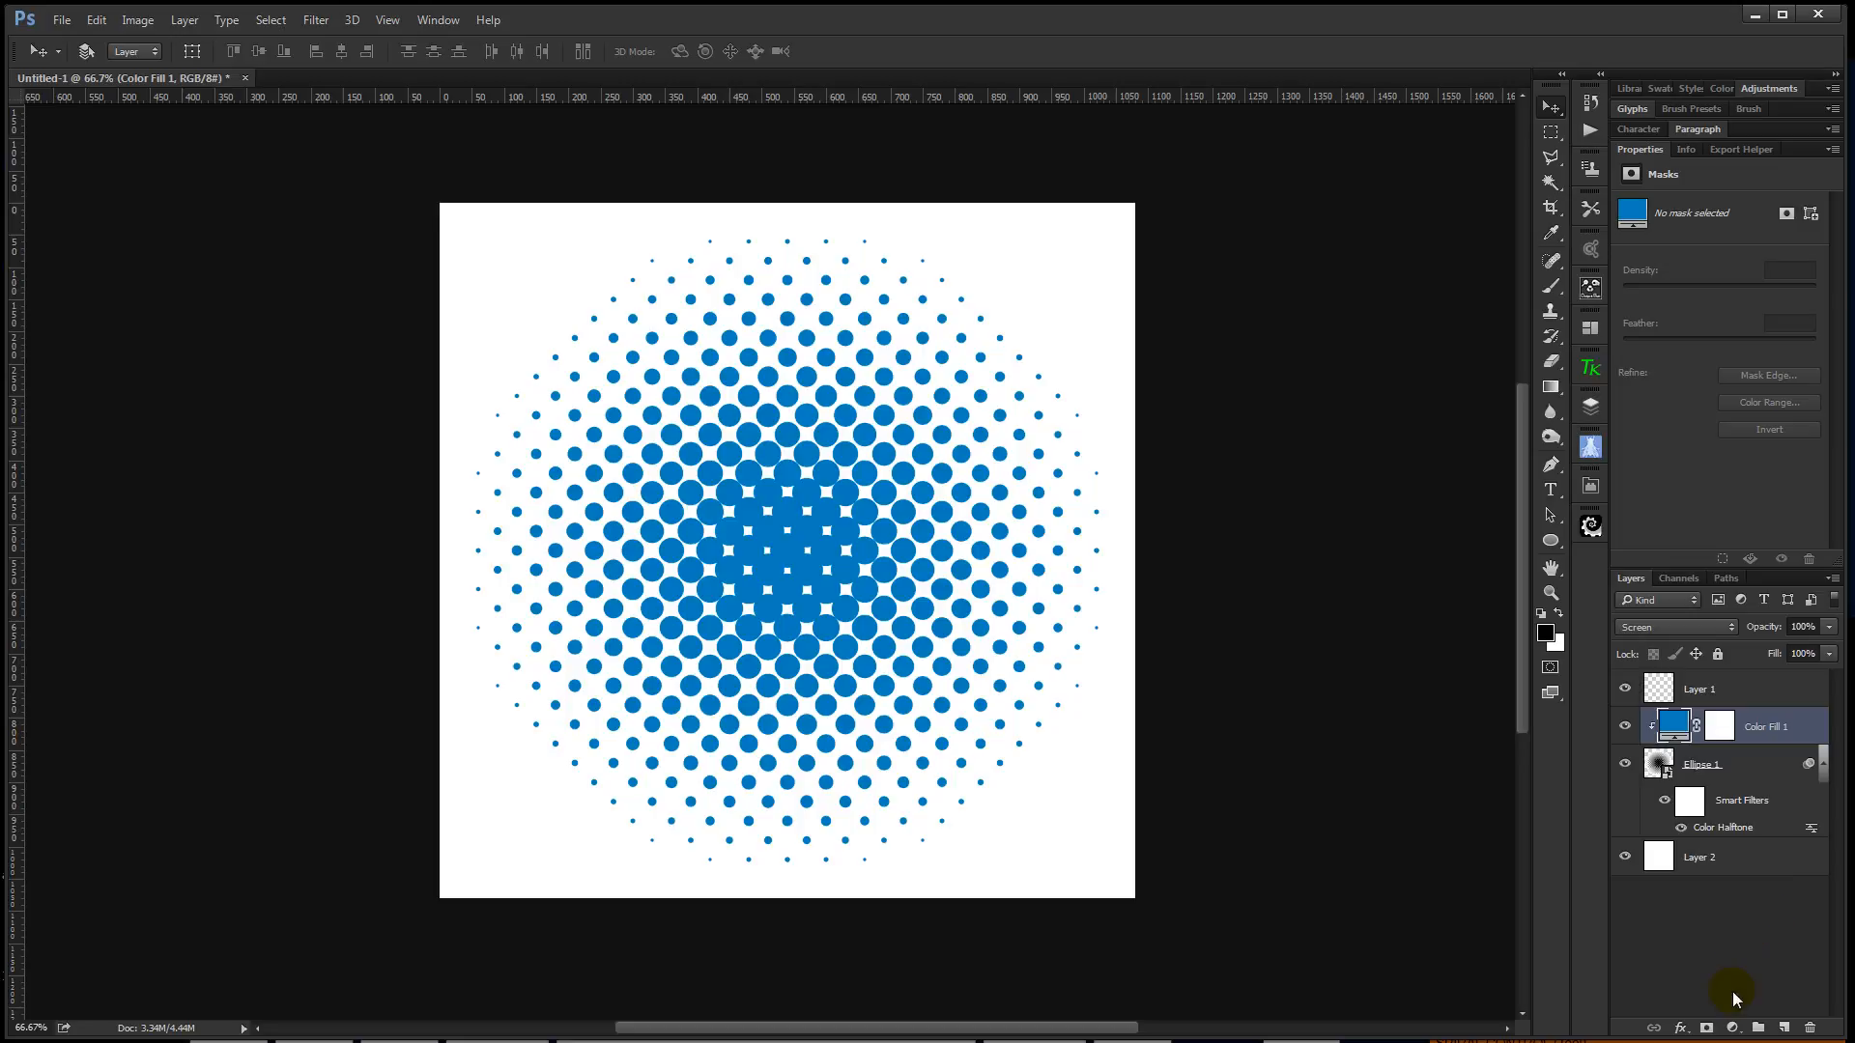
Hide the blue fill layer and add a linear Gradient Fill layer using the orange, navy, cyan and cream preset named 2
{"action": "left_click", "coordinate": [1626, 727]}
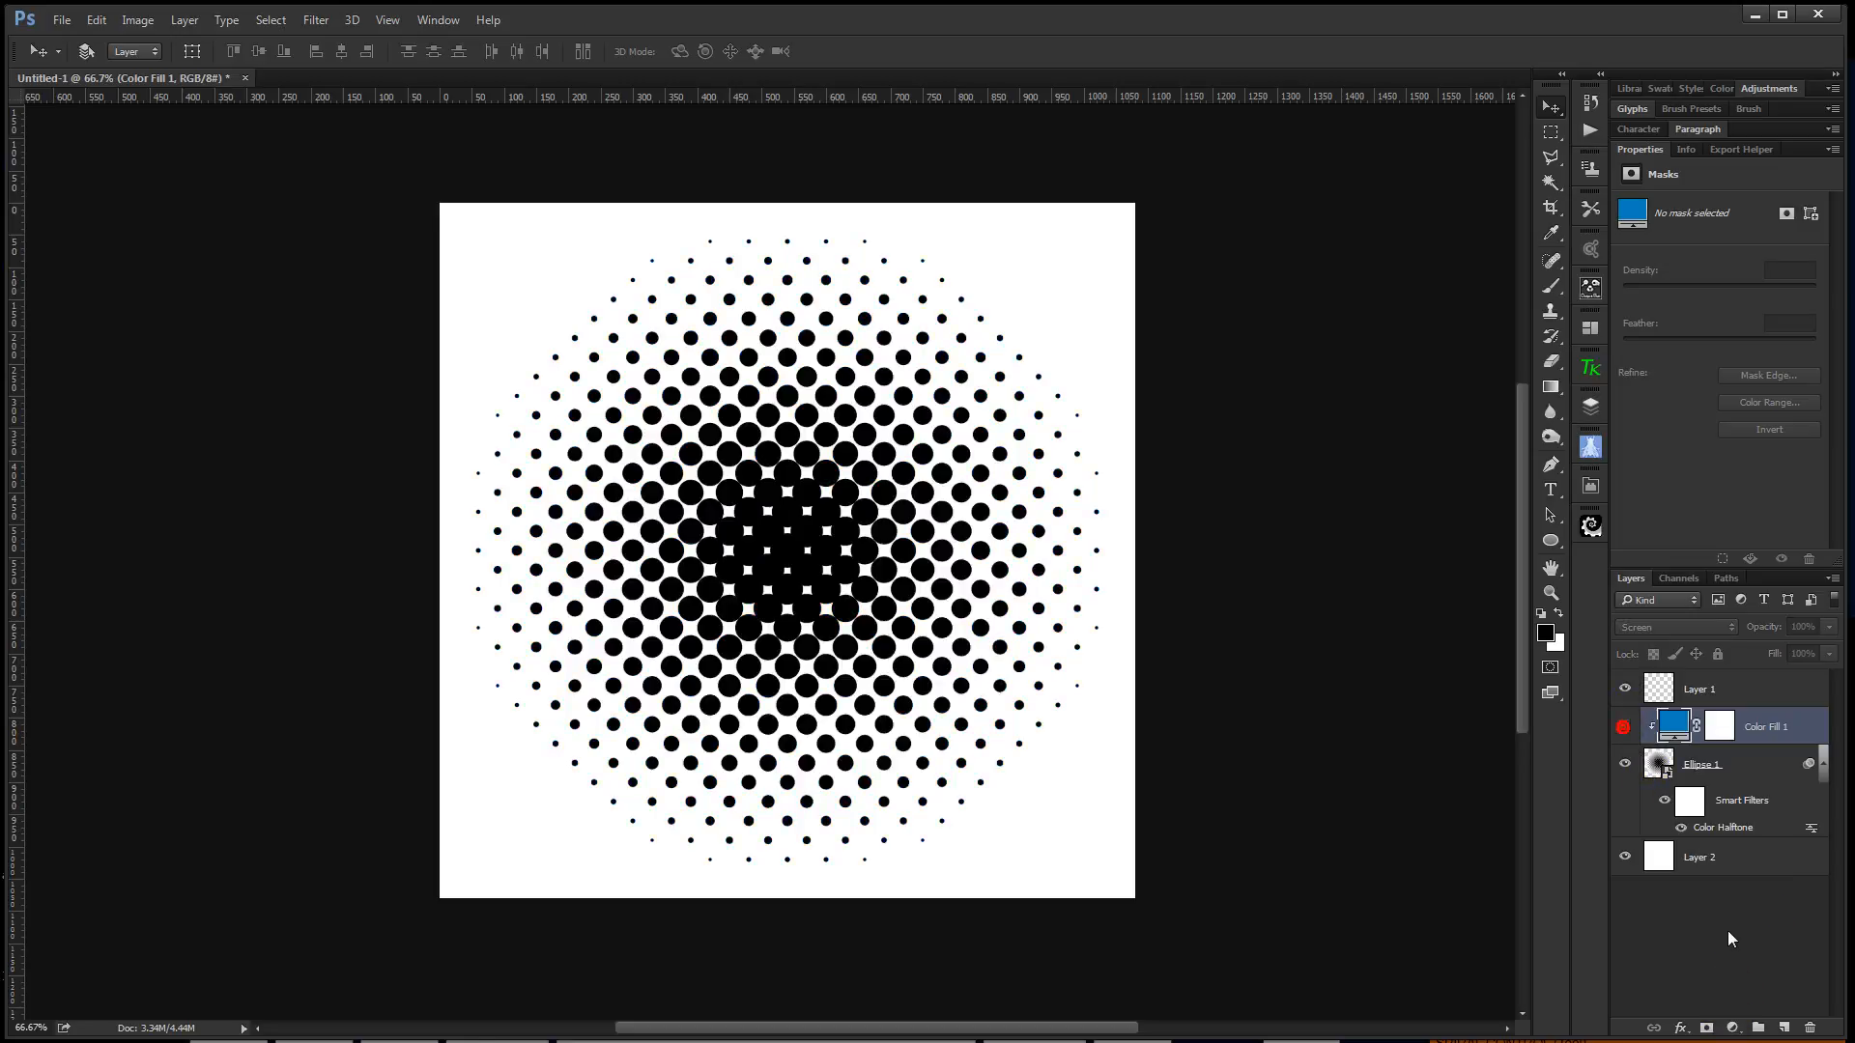
{"action": "left_click", "coordinate": [1733, 1030]}
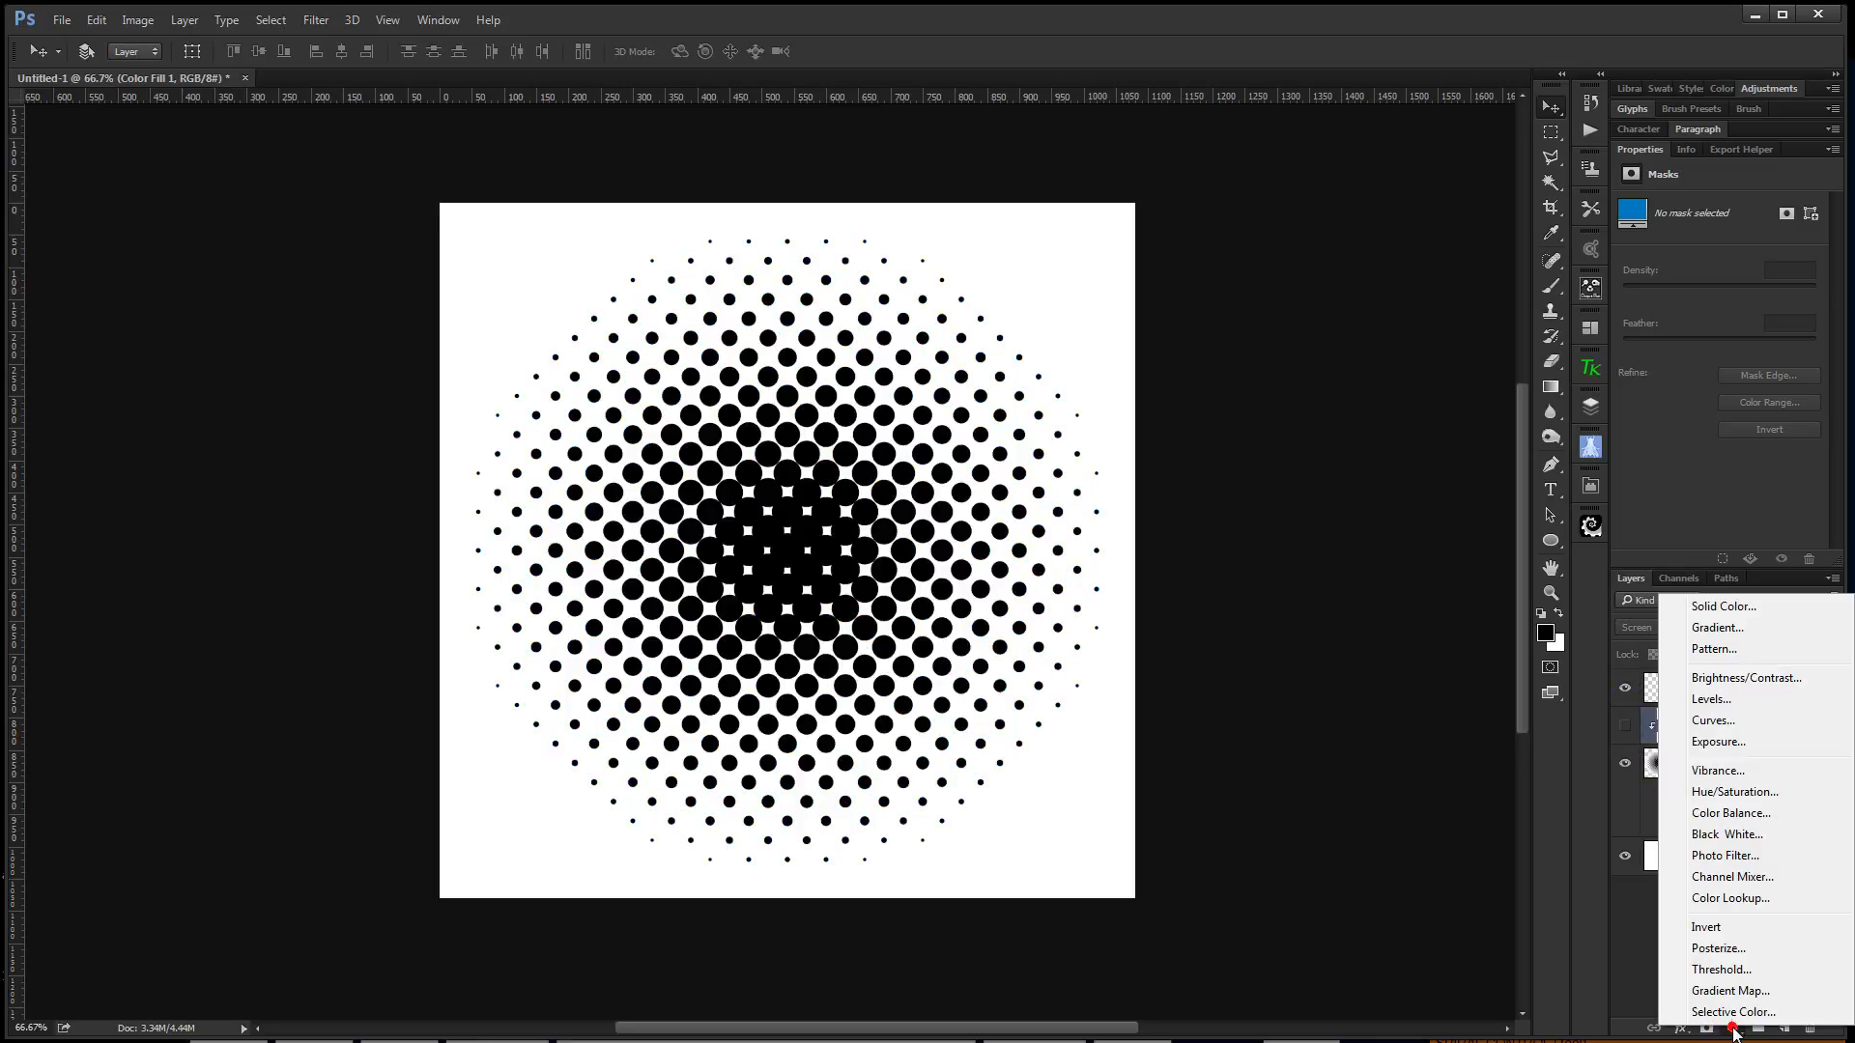
{"action": "left_click", "coordinate": [1732, 628]}
{"action": "left_click", "coordinate": [1470, 432]}
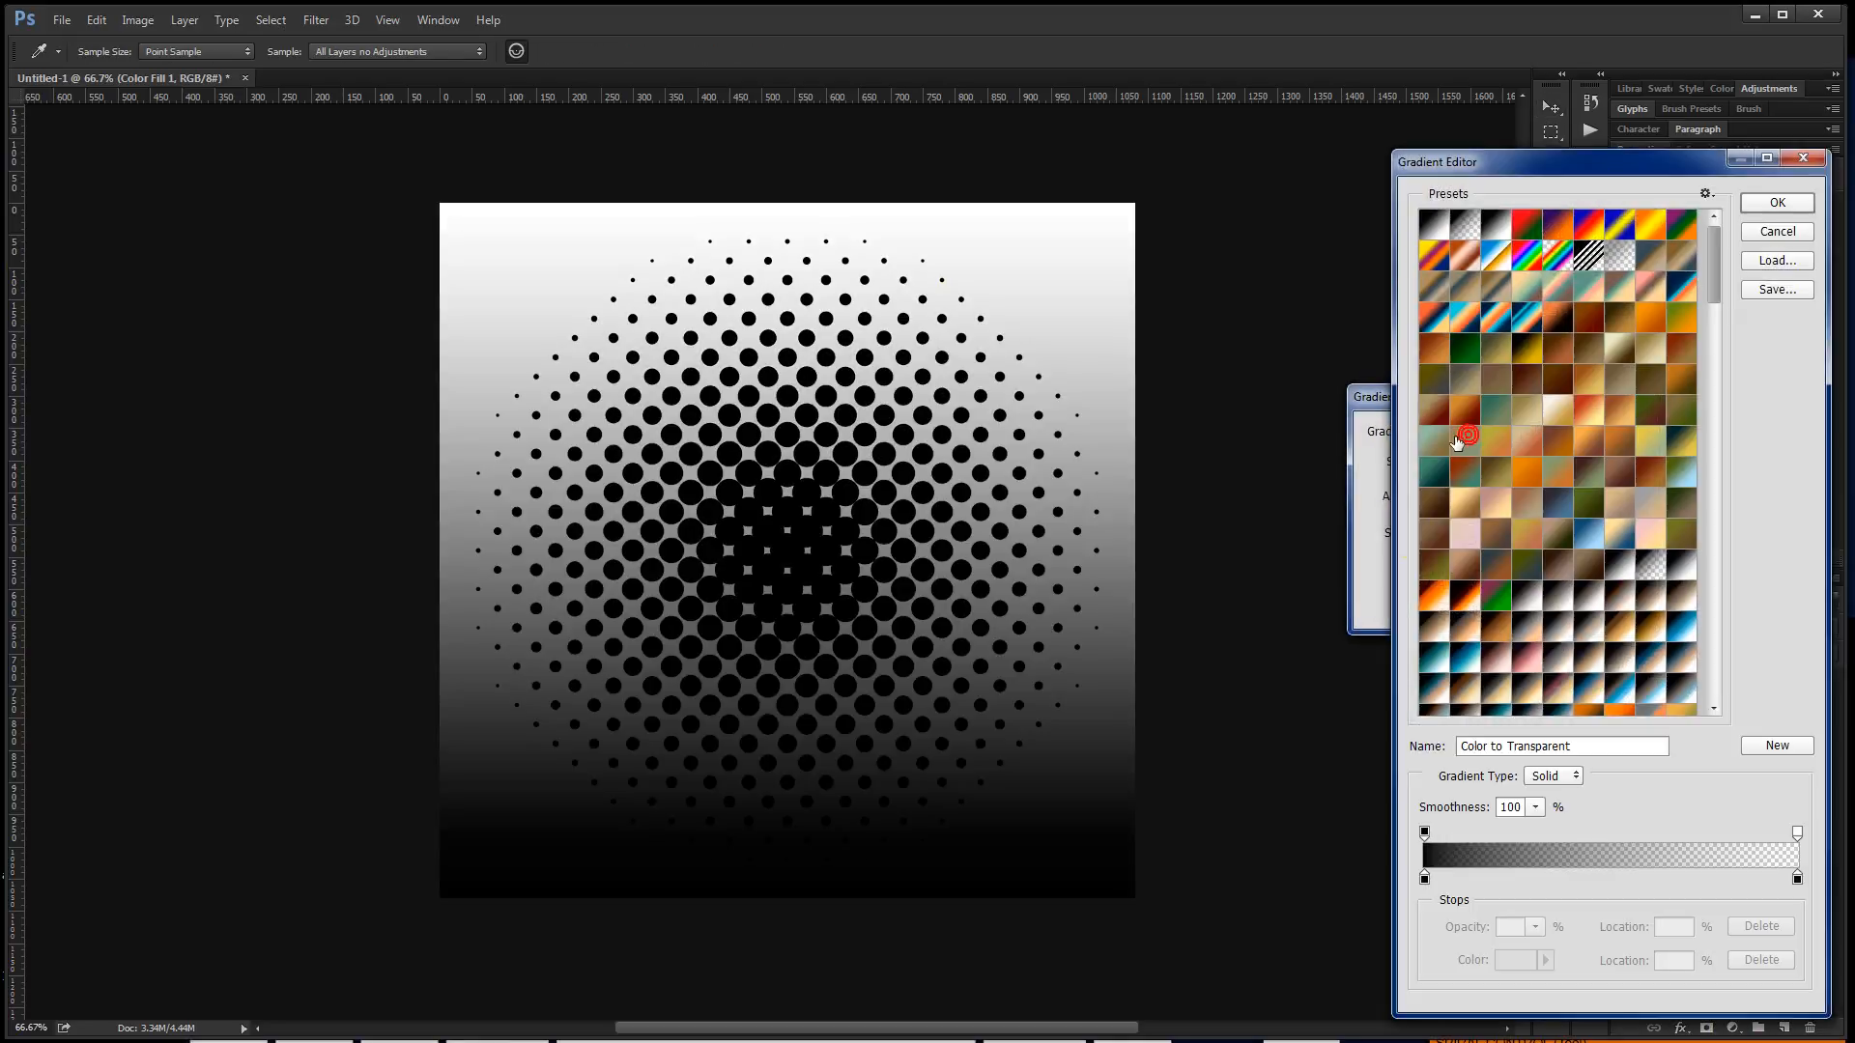
{"action": "left_click", "coordinate": [1440, 332]}
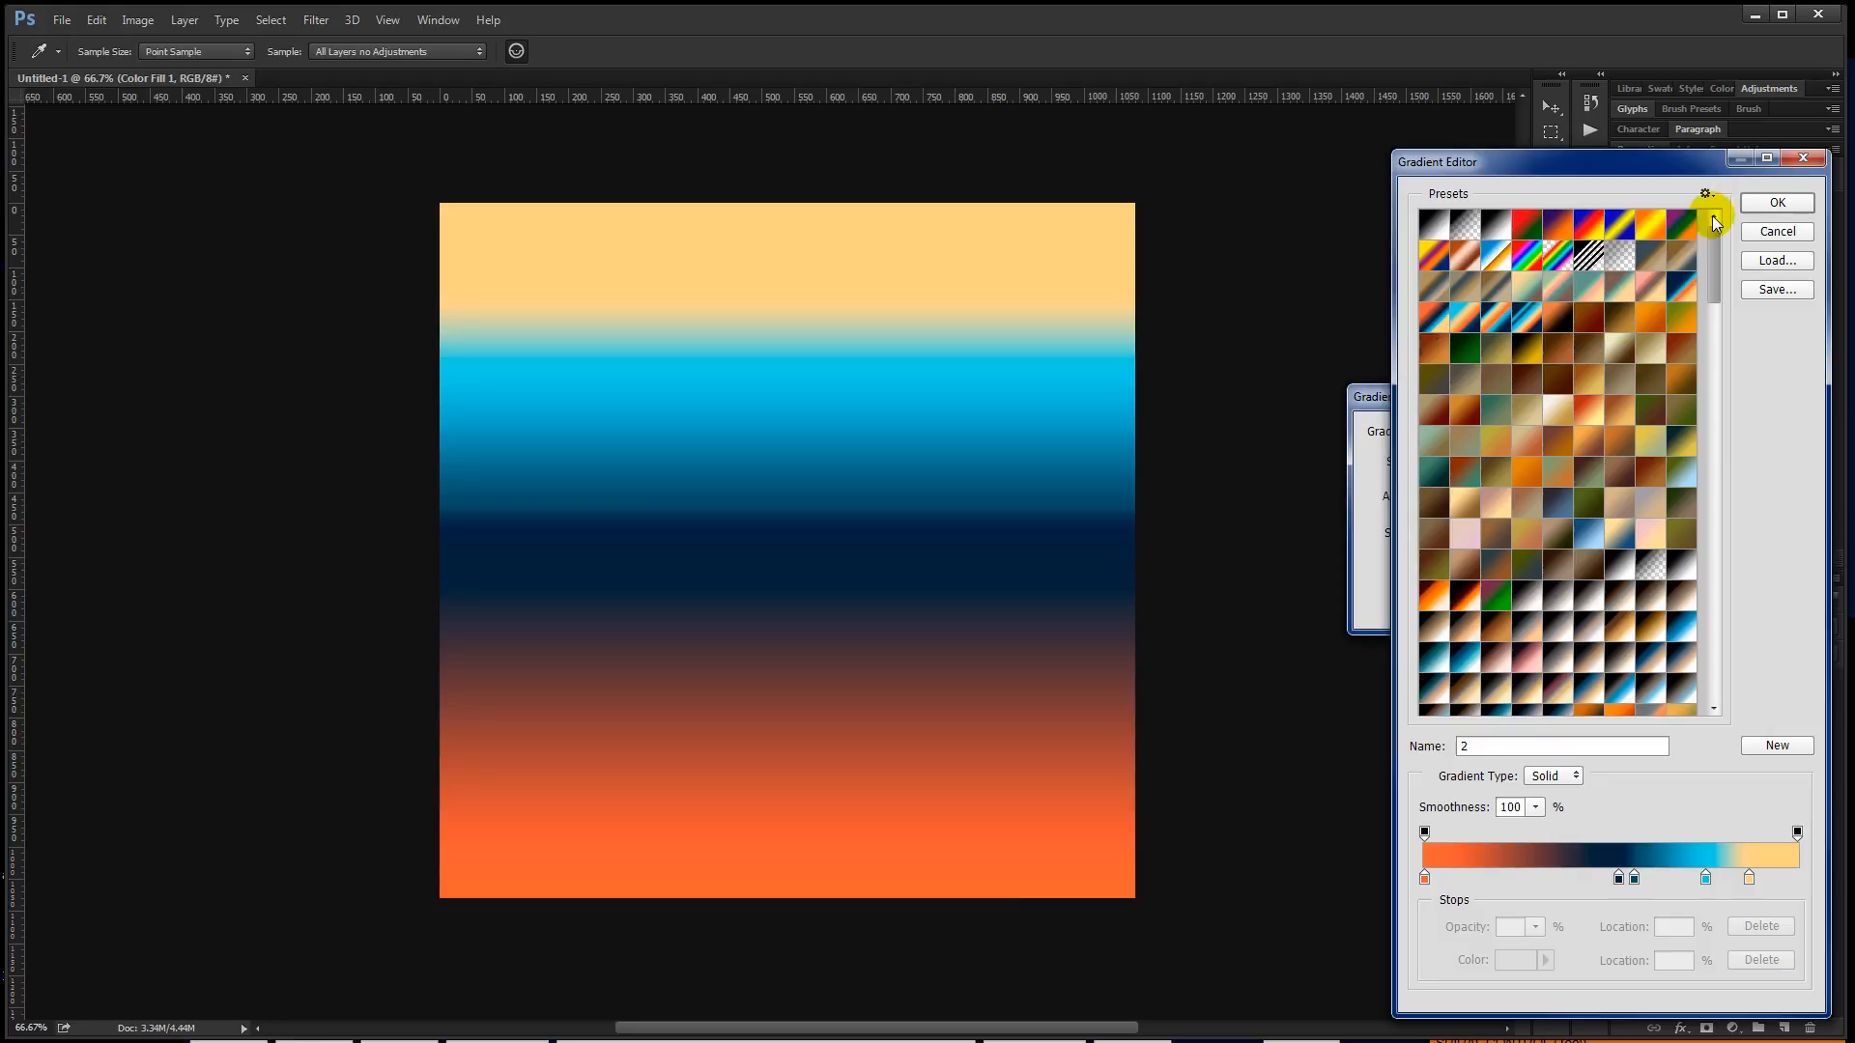
{"action": "left_click", "coordinate": [1764, 201]}
{"action": "left_click", "coordinate": [1612, 431]}
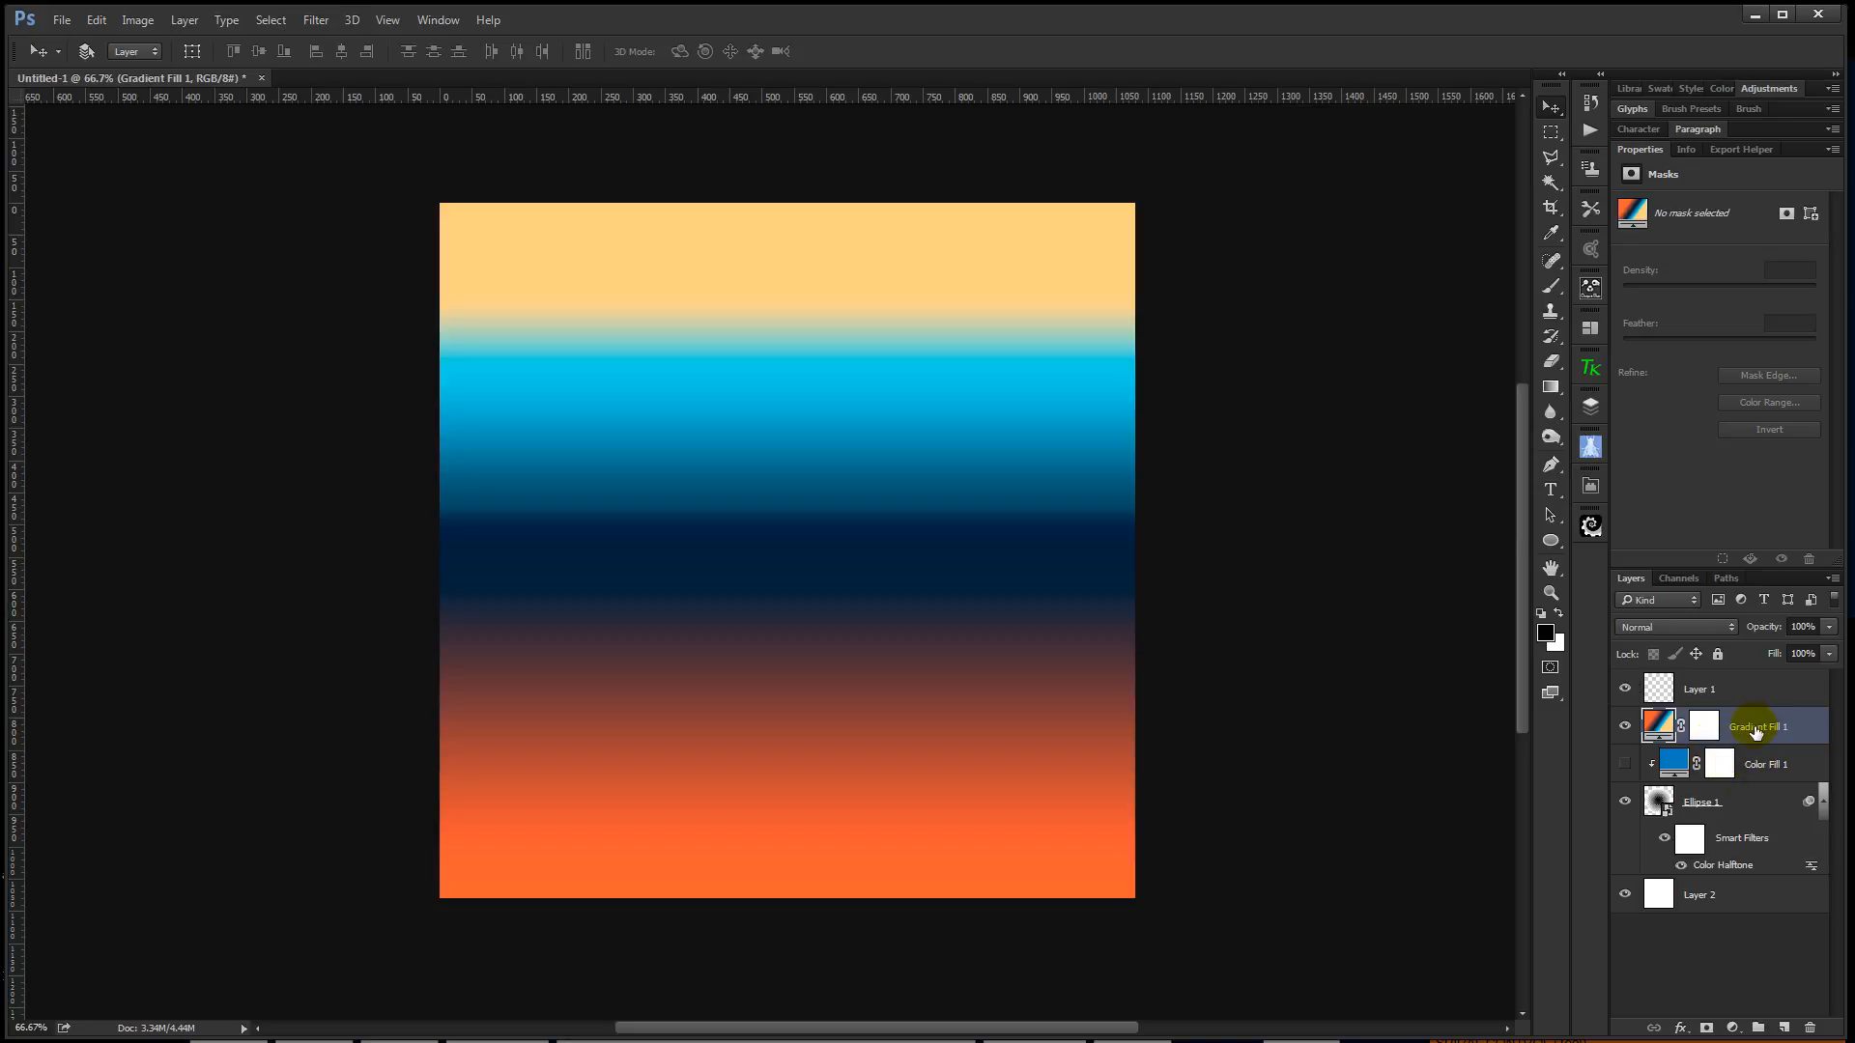
Move the gradient fill layer directly above the ellipse so it is clipped to it, and set its blend mode to Screen
{"action": "left_click_drag", "start_coordinate": [1751, 727], "coordinate": [1788, 785]}
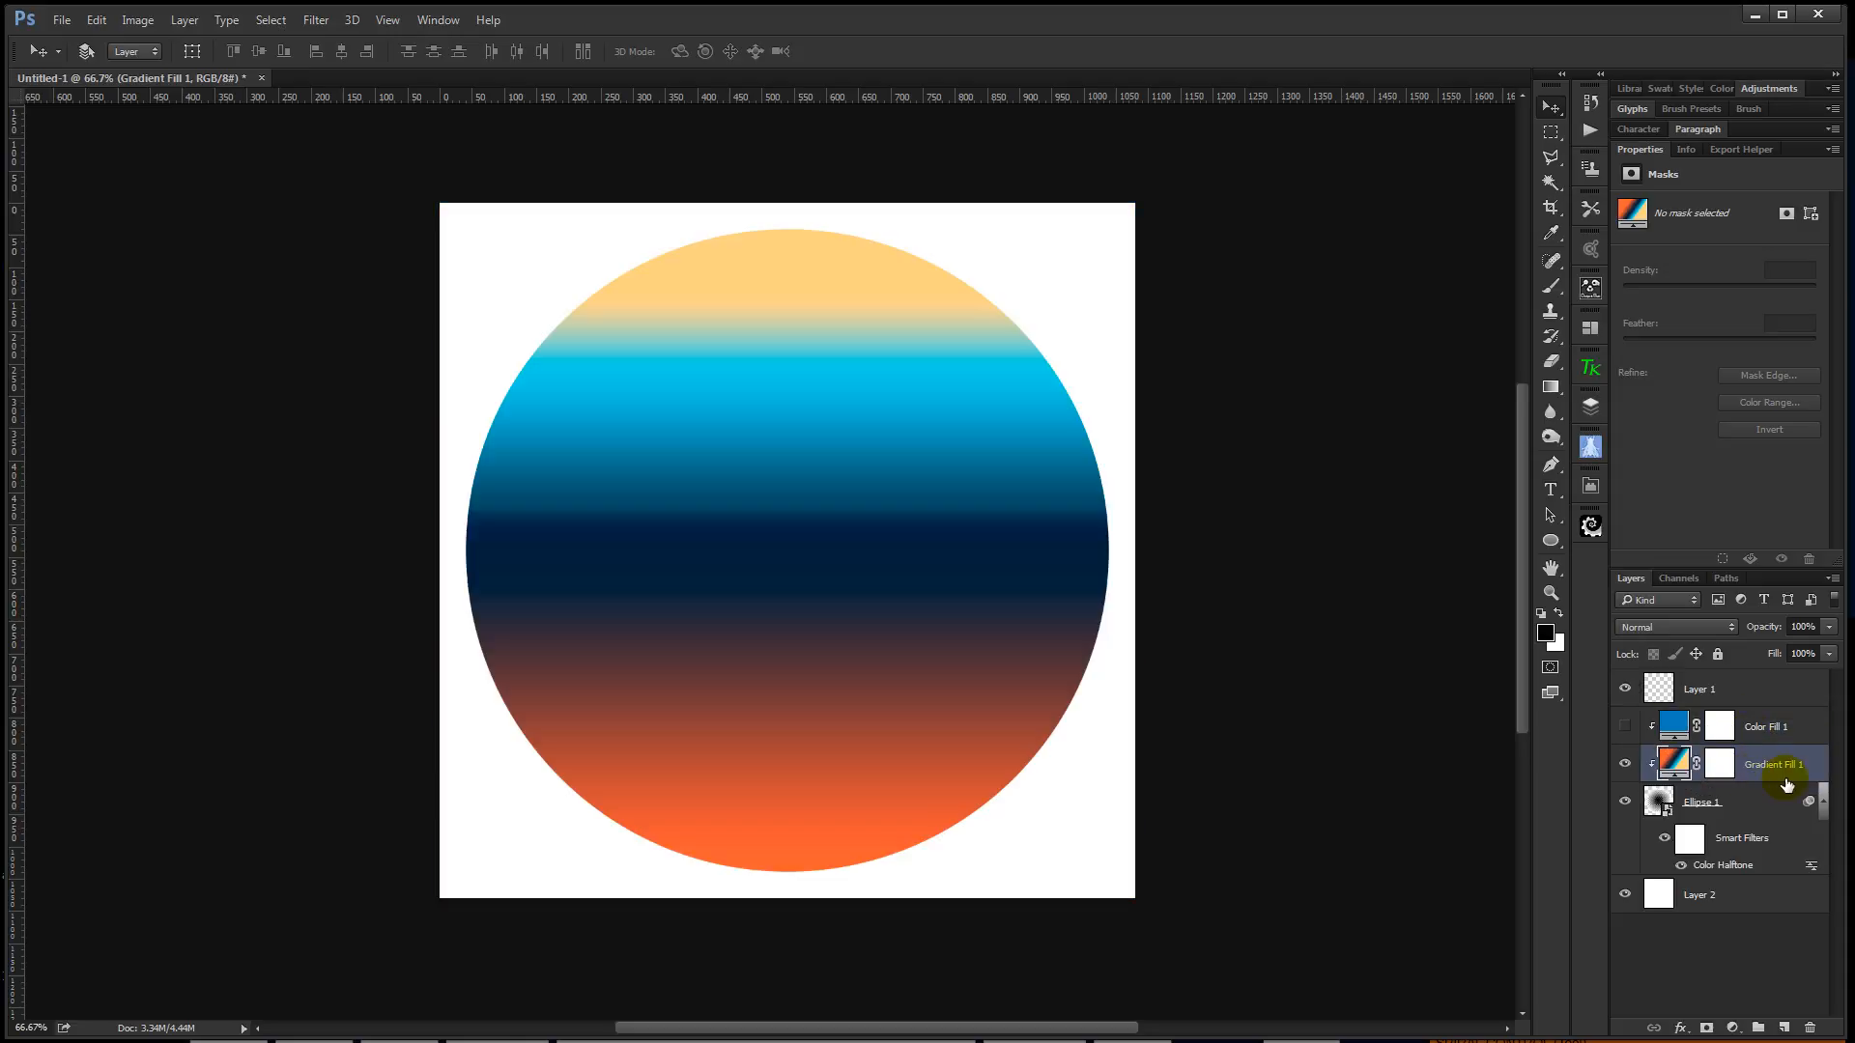
{"action": "left_click", "coordinate": [1673, 626]}
{"action": "left_click", "coordinate": [1662, 760]}
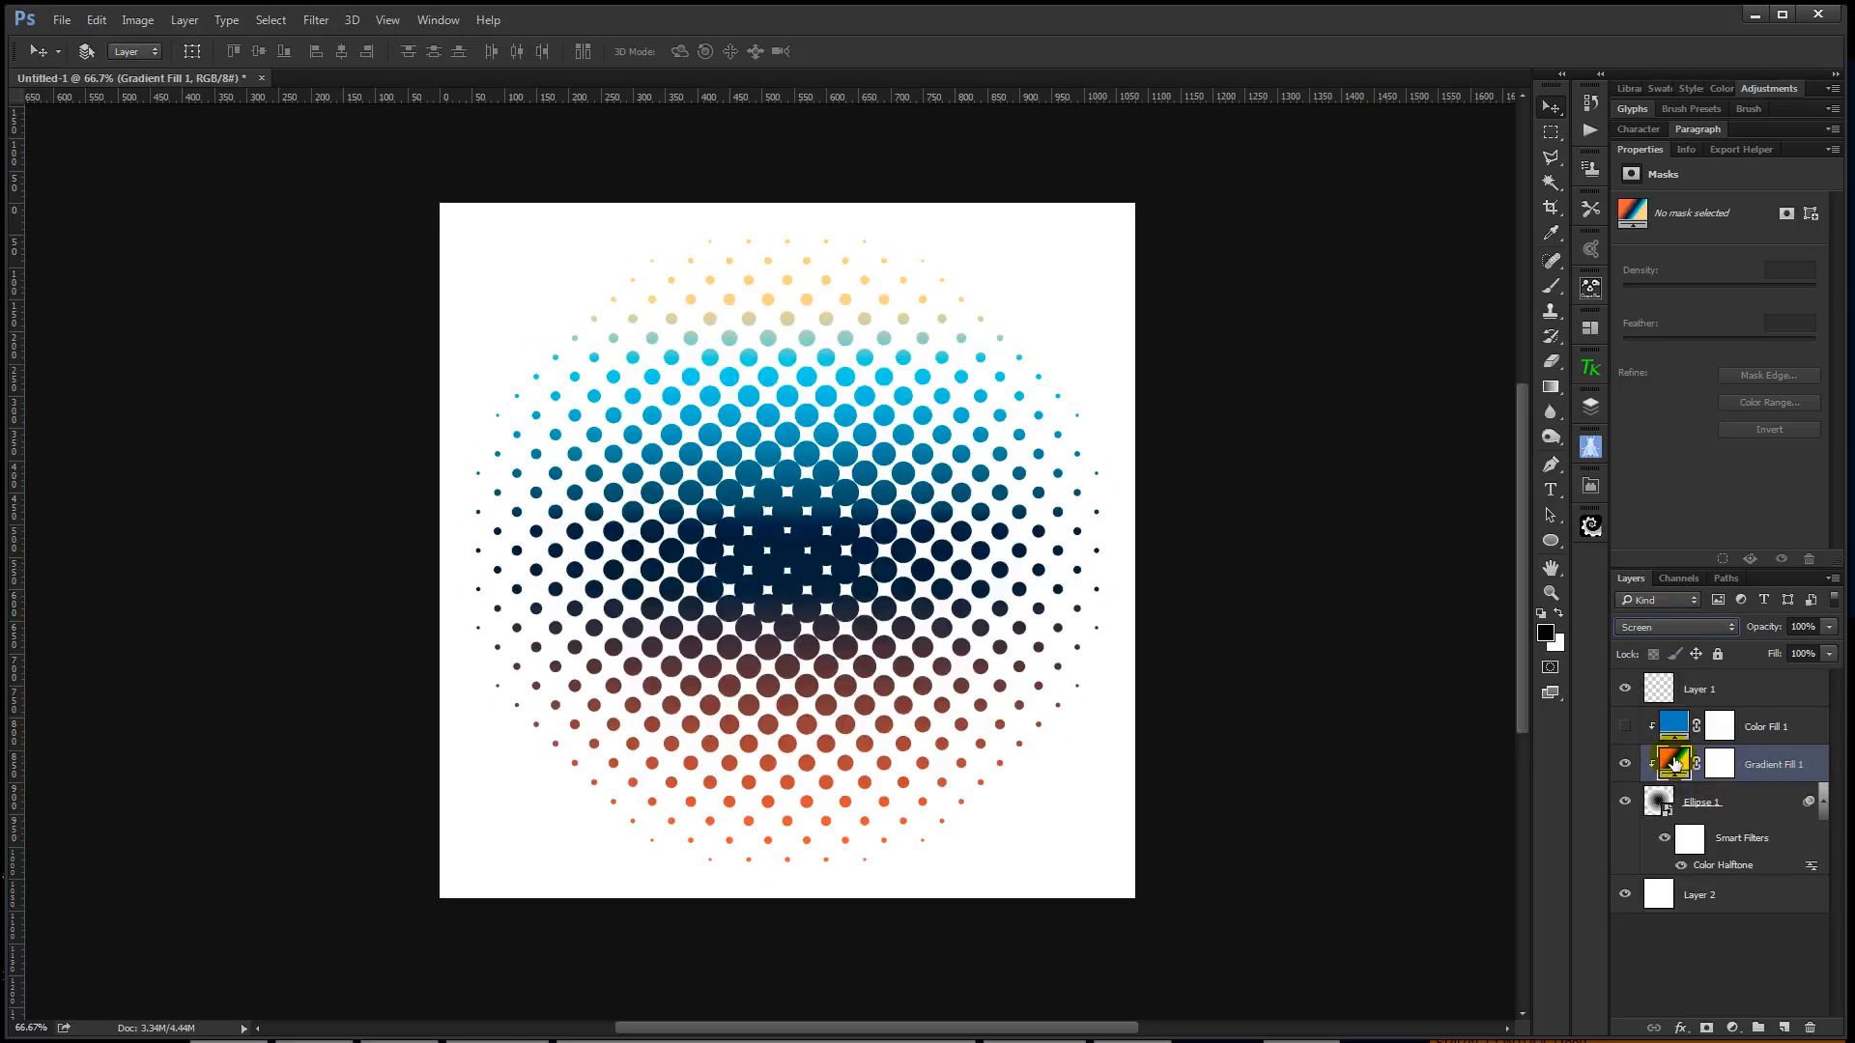
Change the gradient fill's gradient to the Jules_Sunset_1 preset
{"action": "double_click", "coordinate": [1674, 764]}
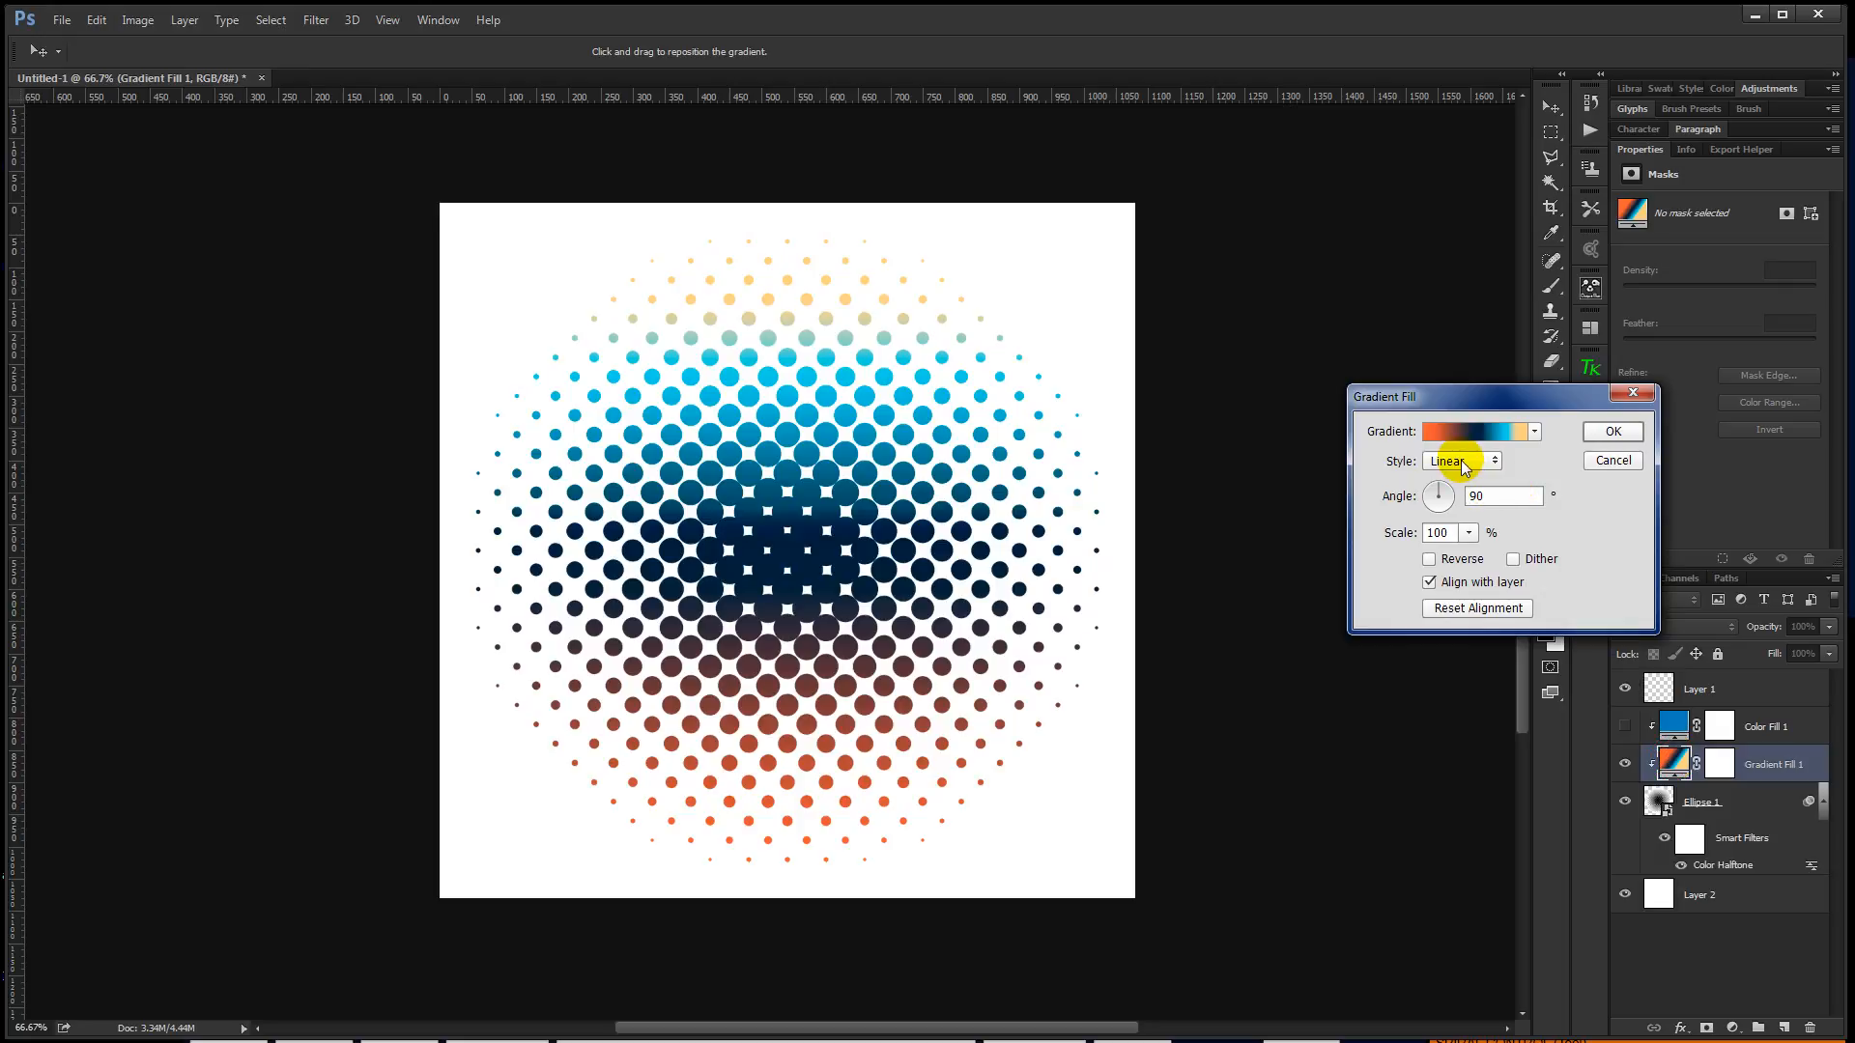
{"action": "left_click", "coordinate": [1468, 432]}
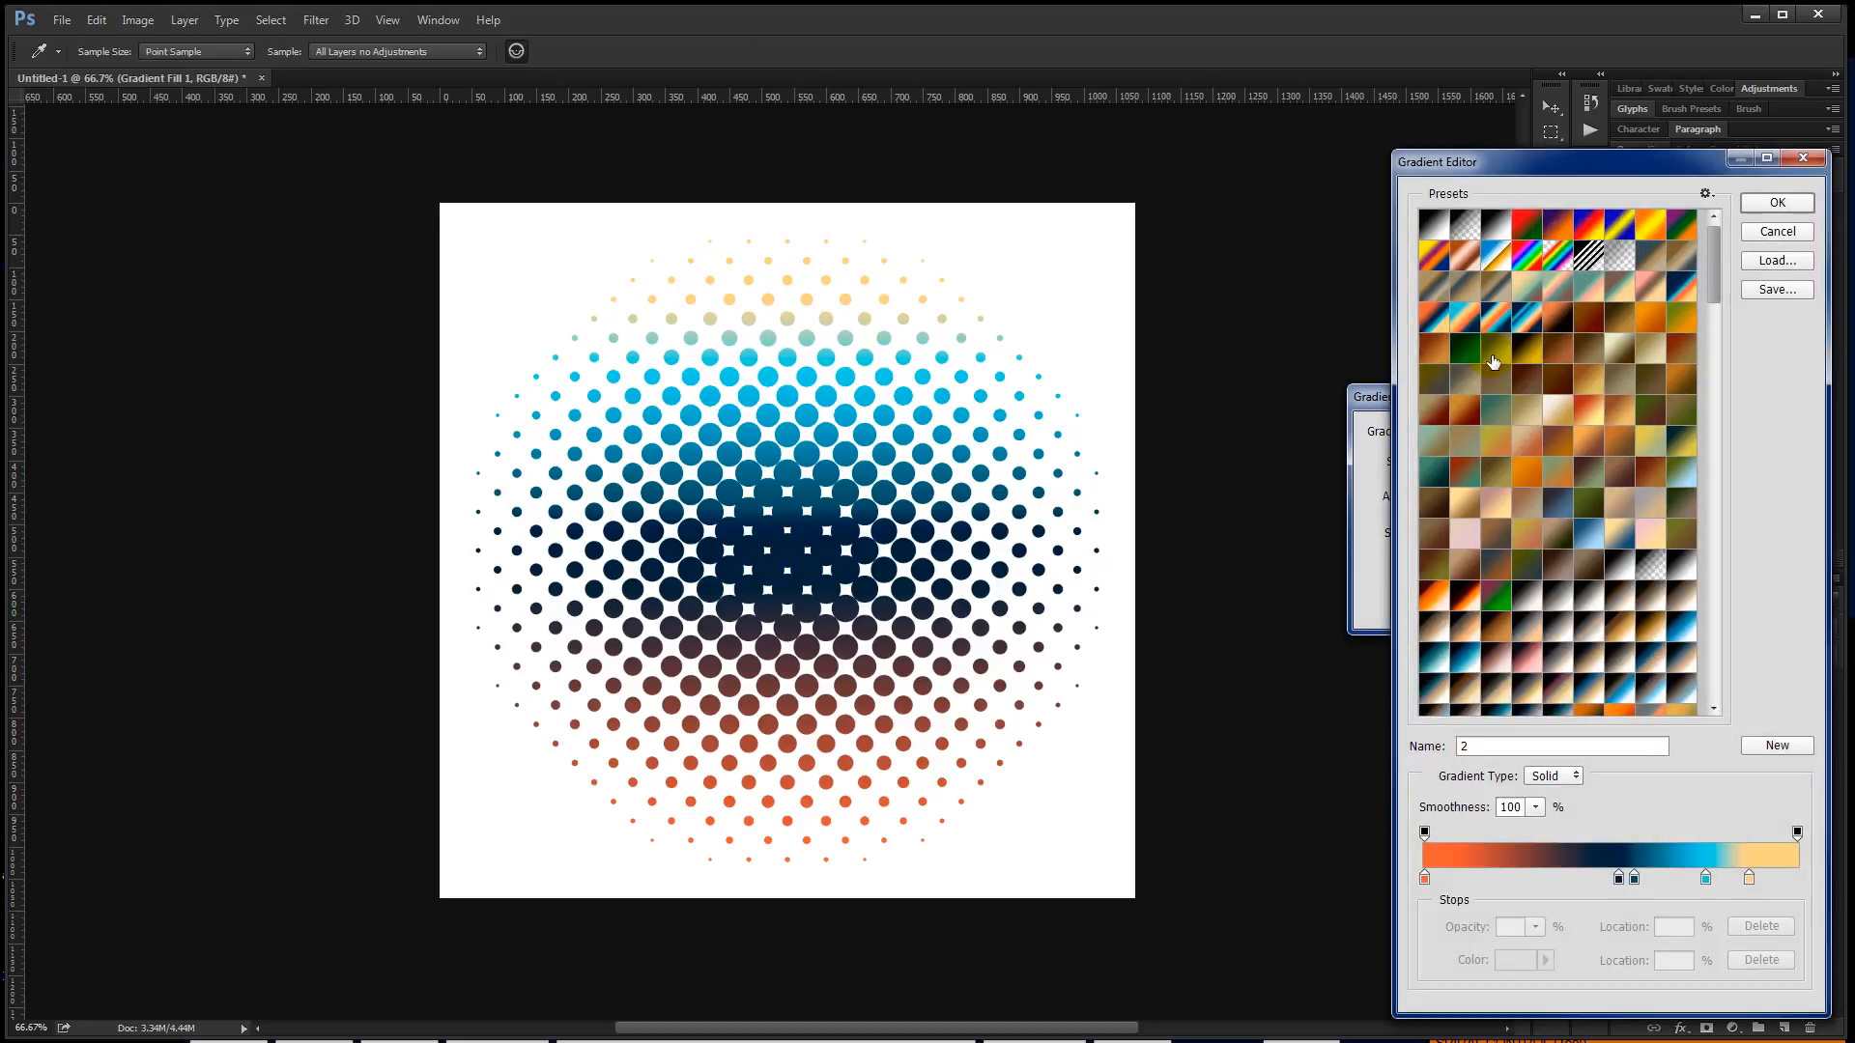
{"action": "left_click", "coordinate": [1437, 402]}
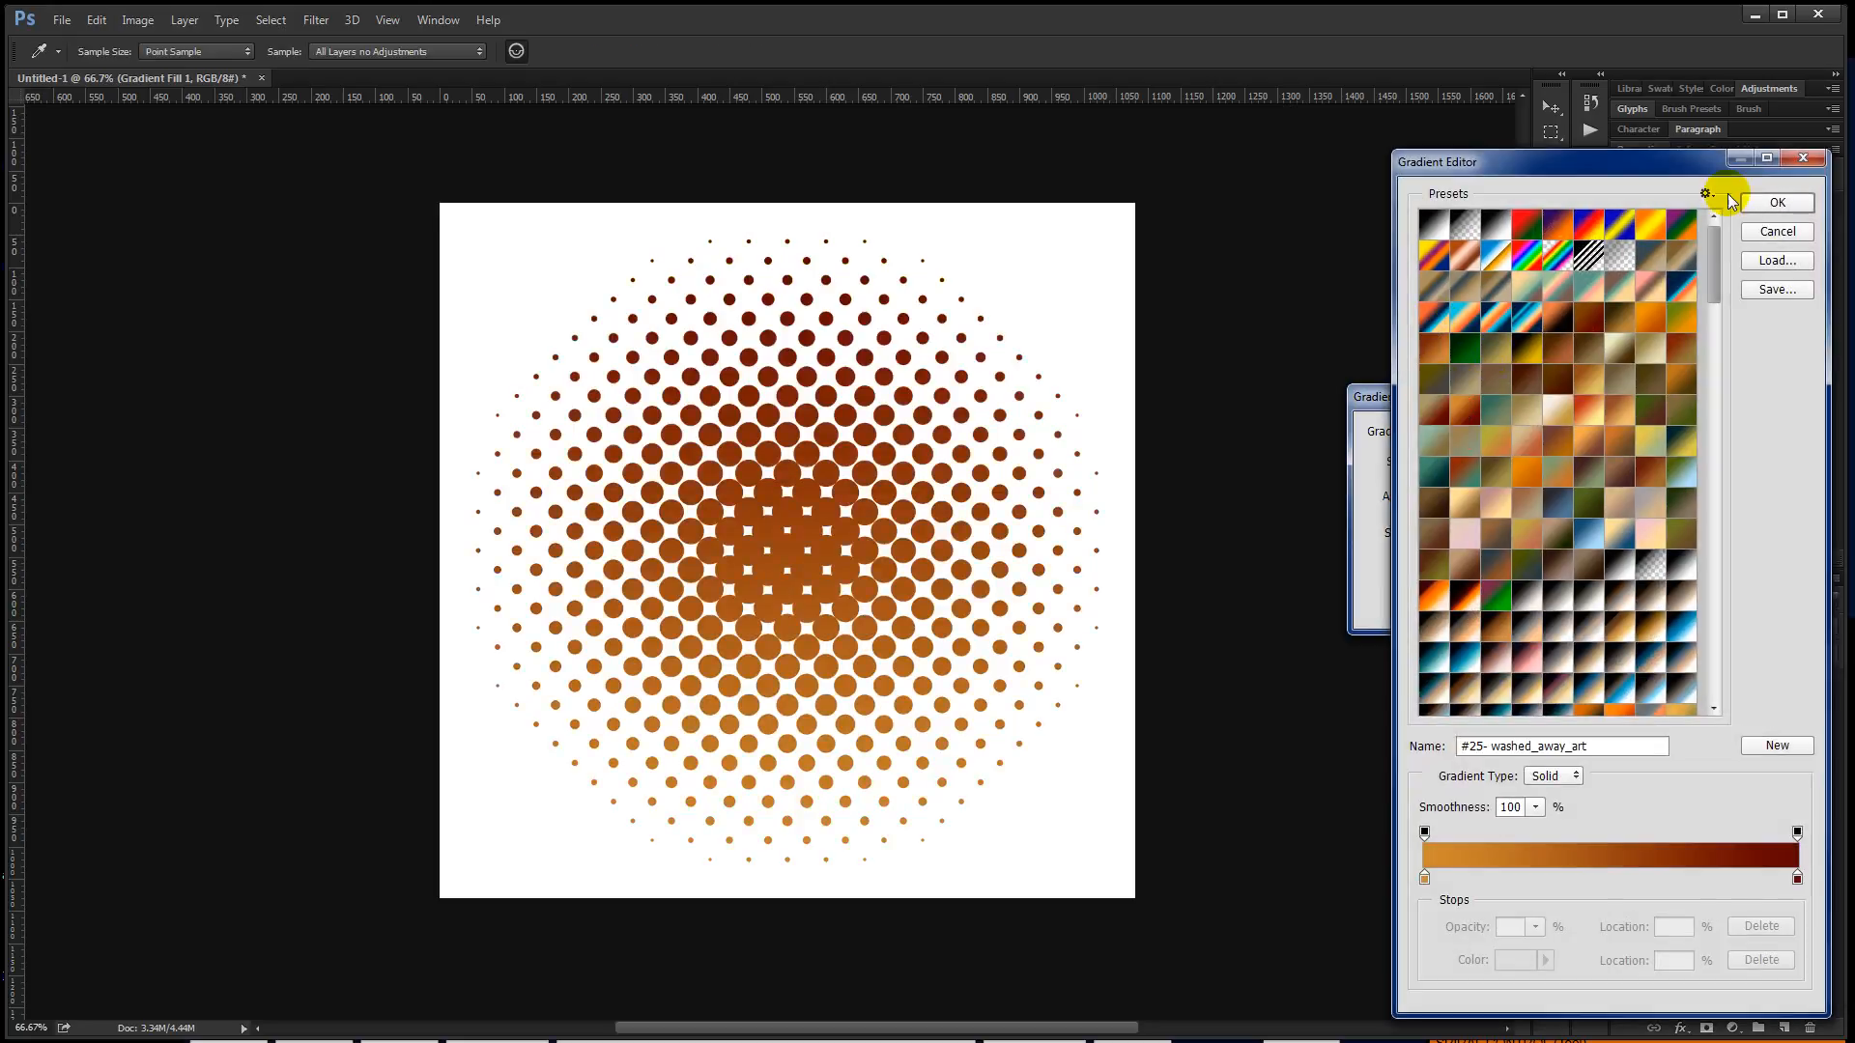
{"action": "left_click", "coordinate": [1435, 595]}
{"action": "left_click", "coordinate": [1777, 202]}
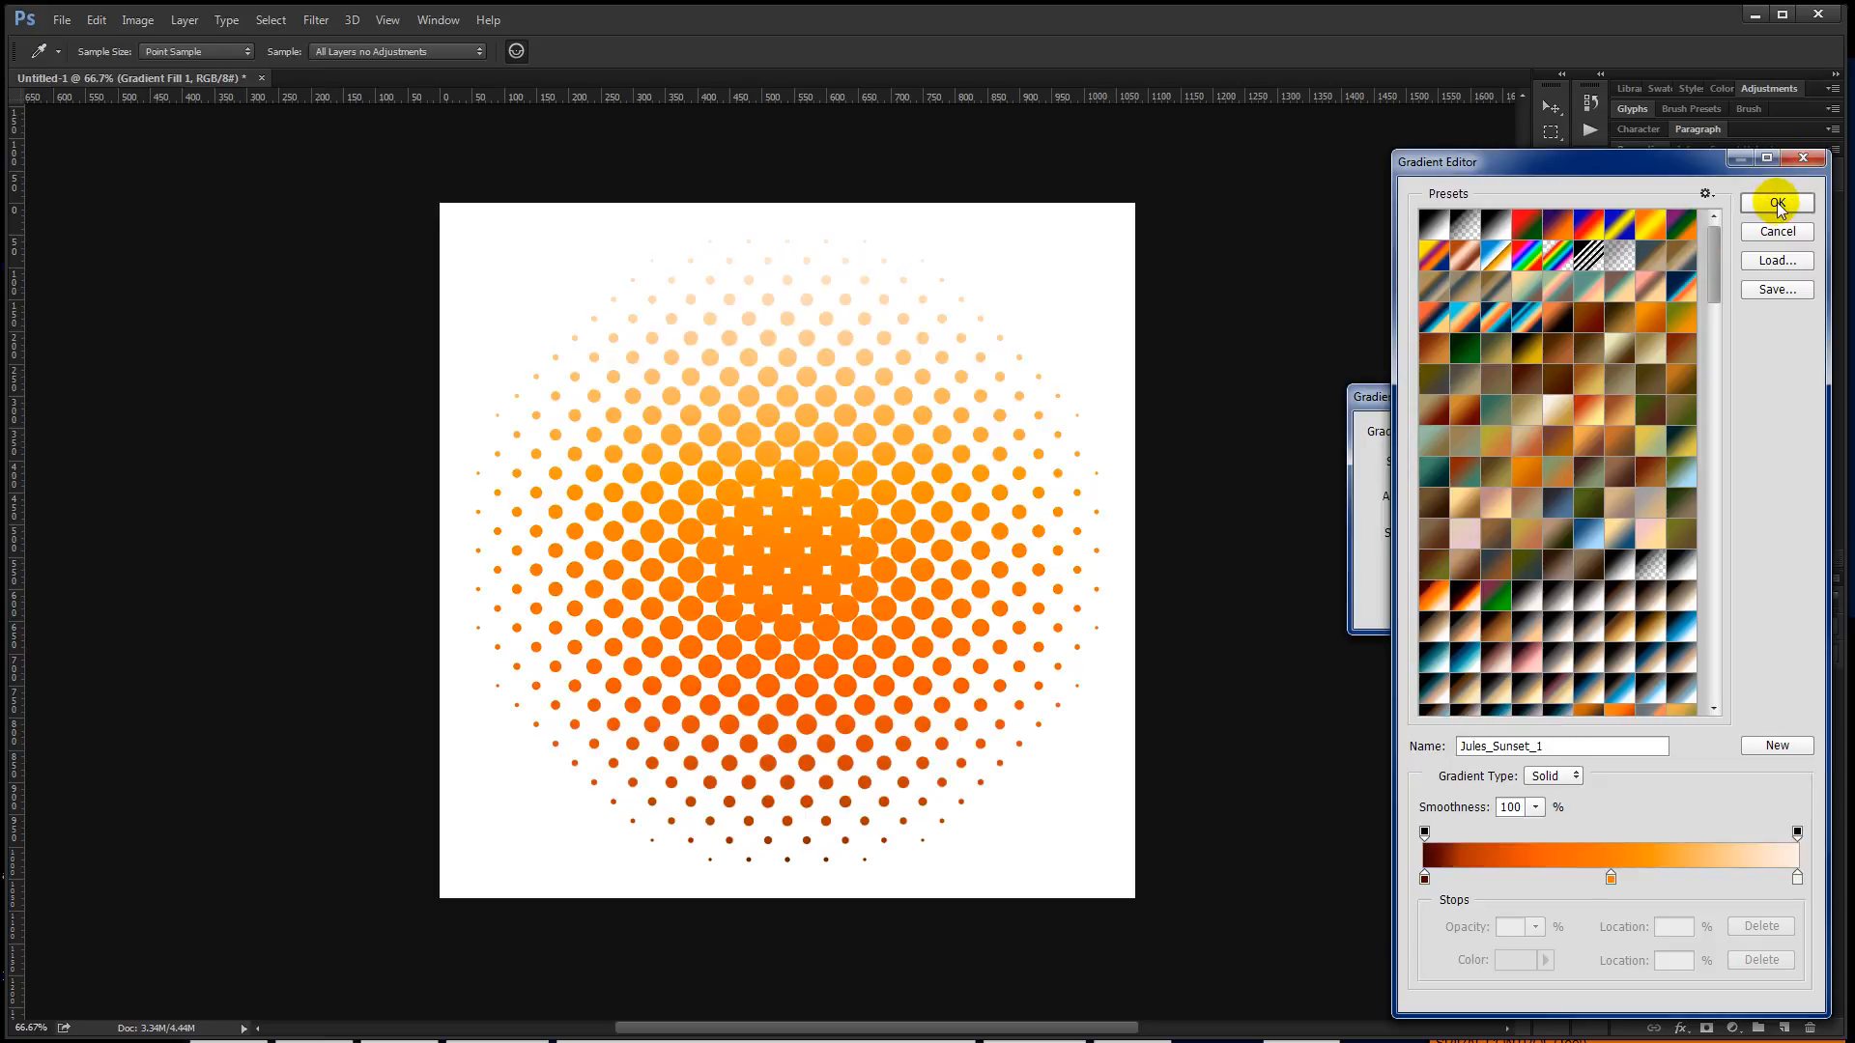
Set the gradient fill's style to Radial and reverse its colors
{"action": "left_click", "coordinate": [1454, 461]}
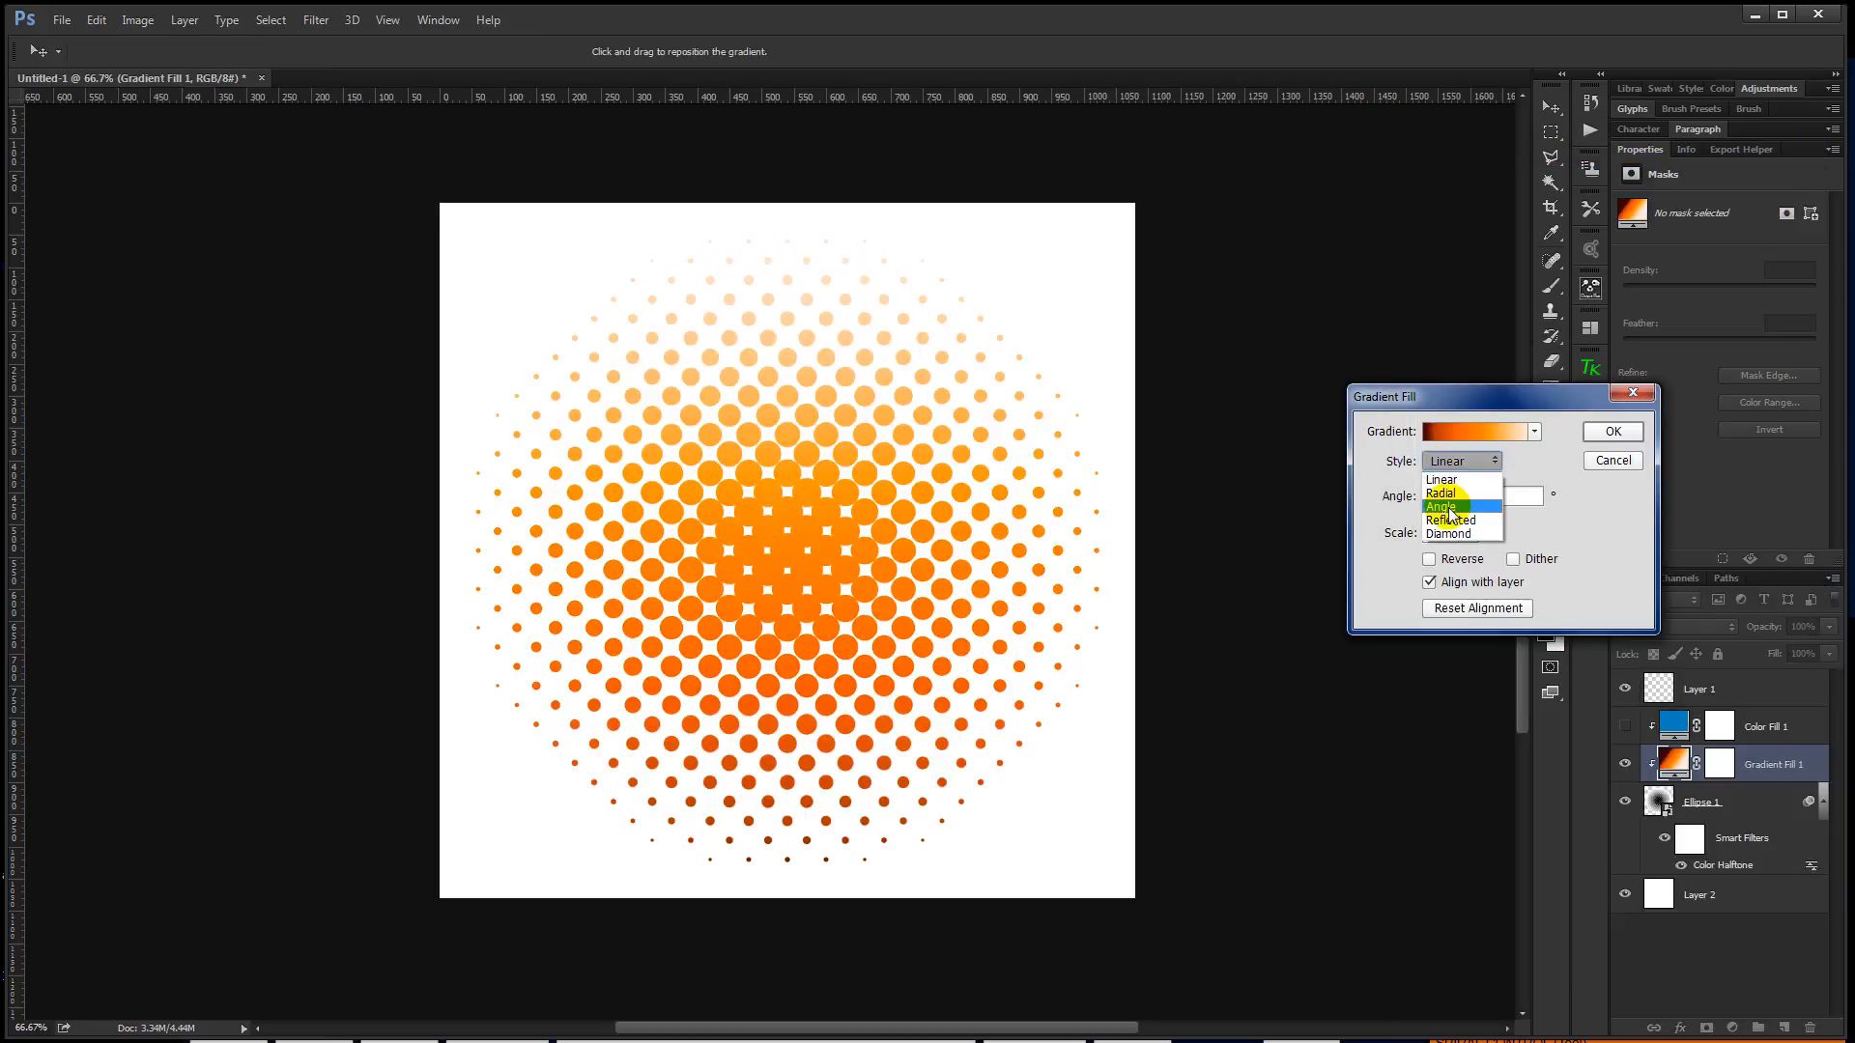
{"action": "left_click", "coordinate": [1455, 494]}
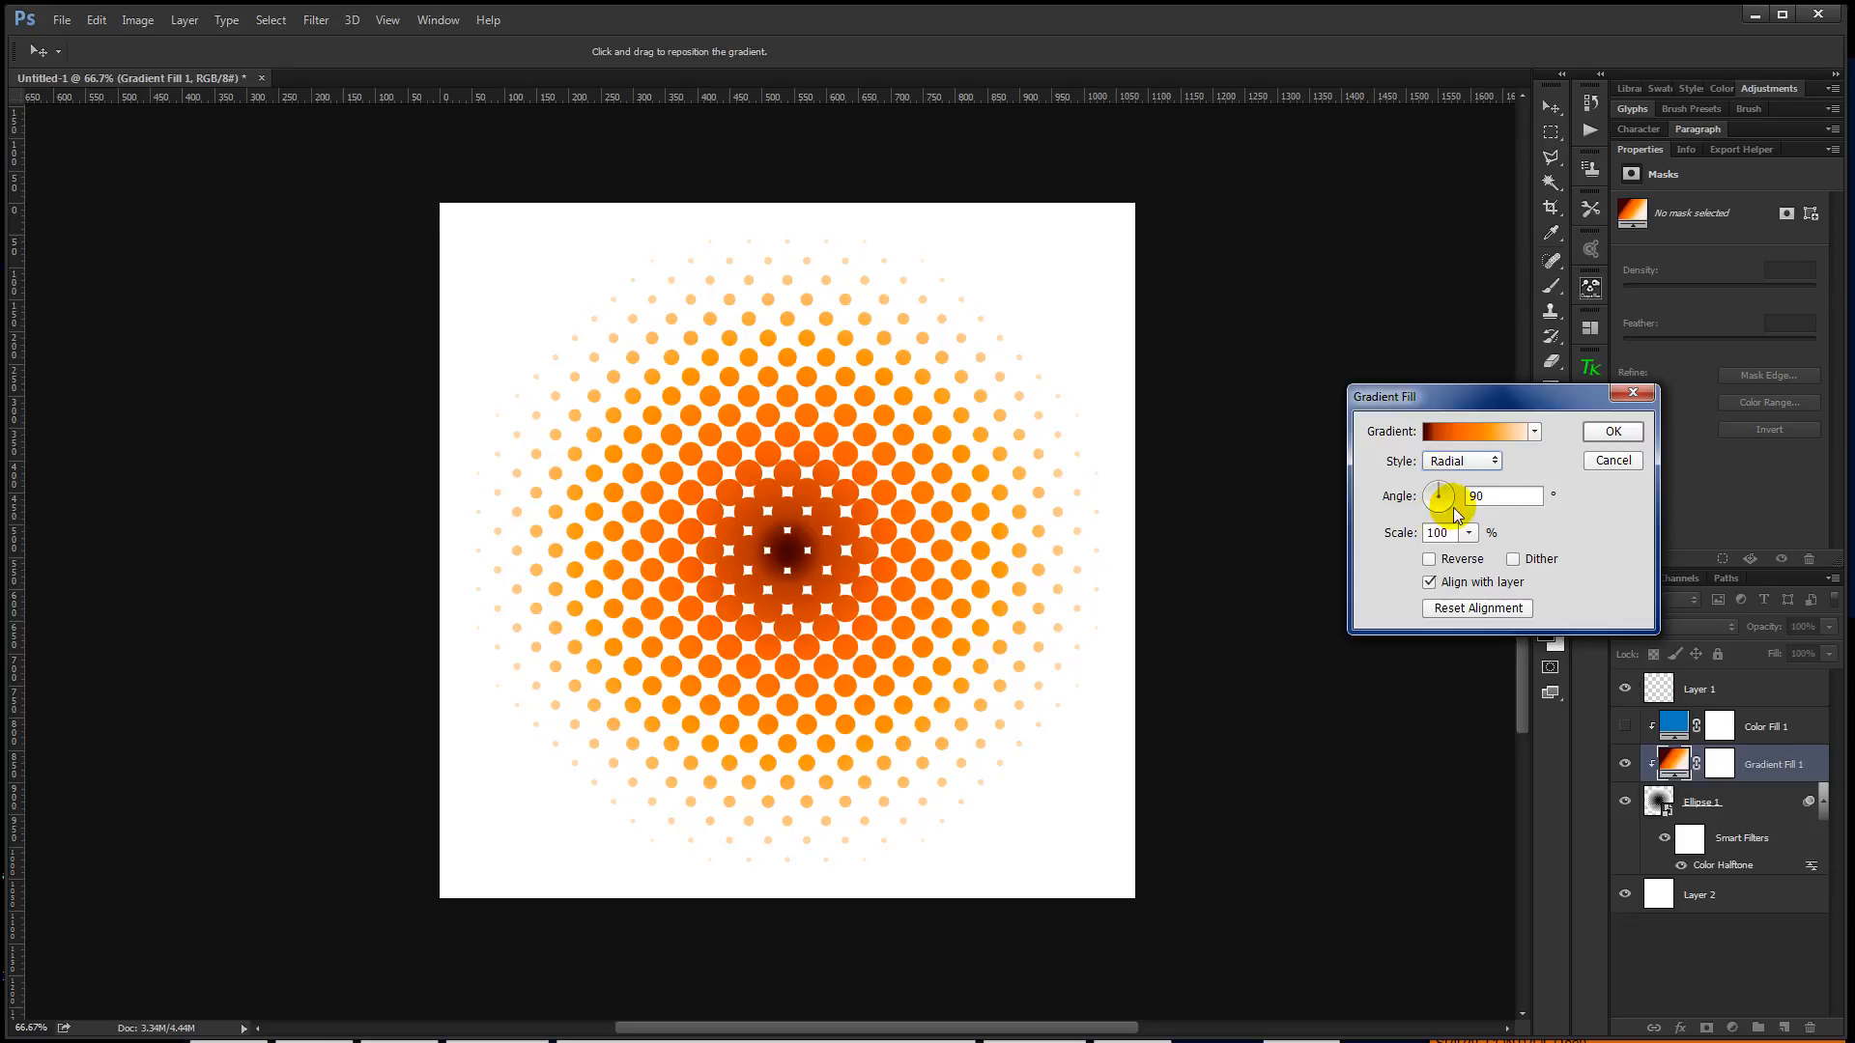
{"action": "left_click", "coordinate": [1459, 560]}
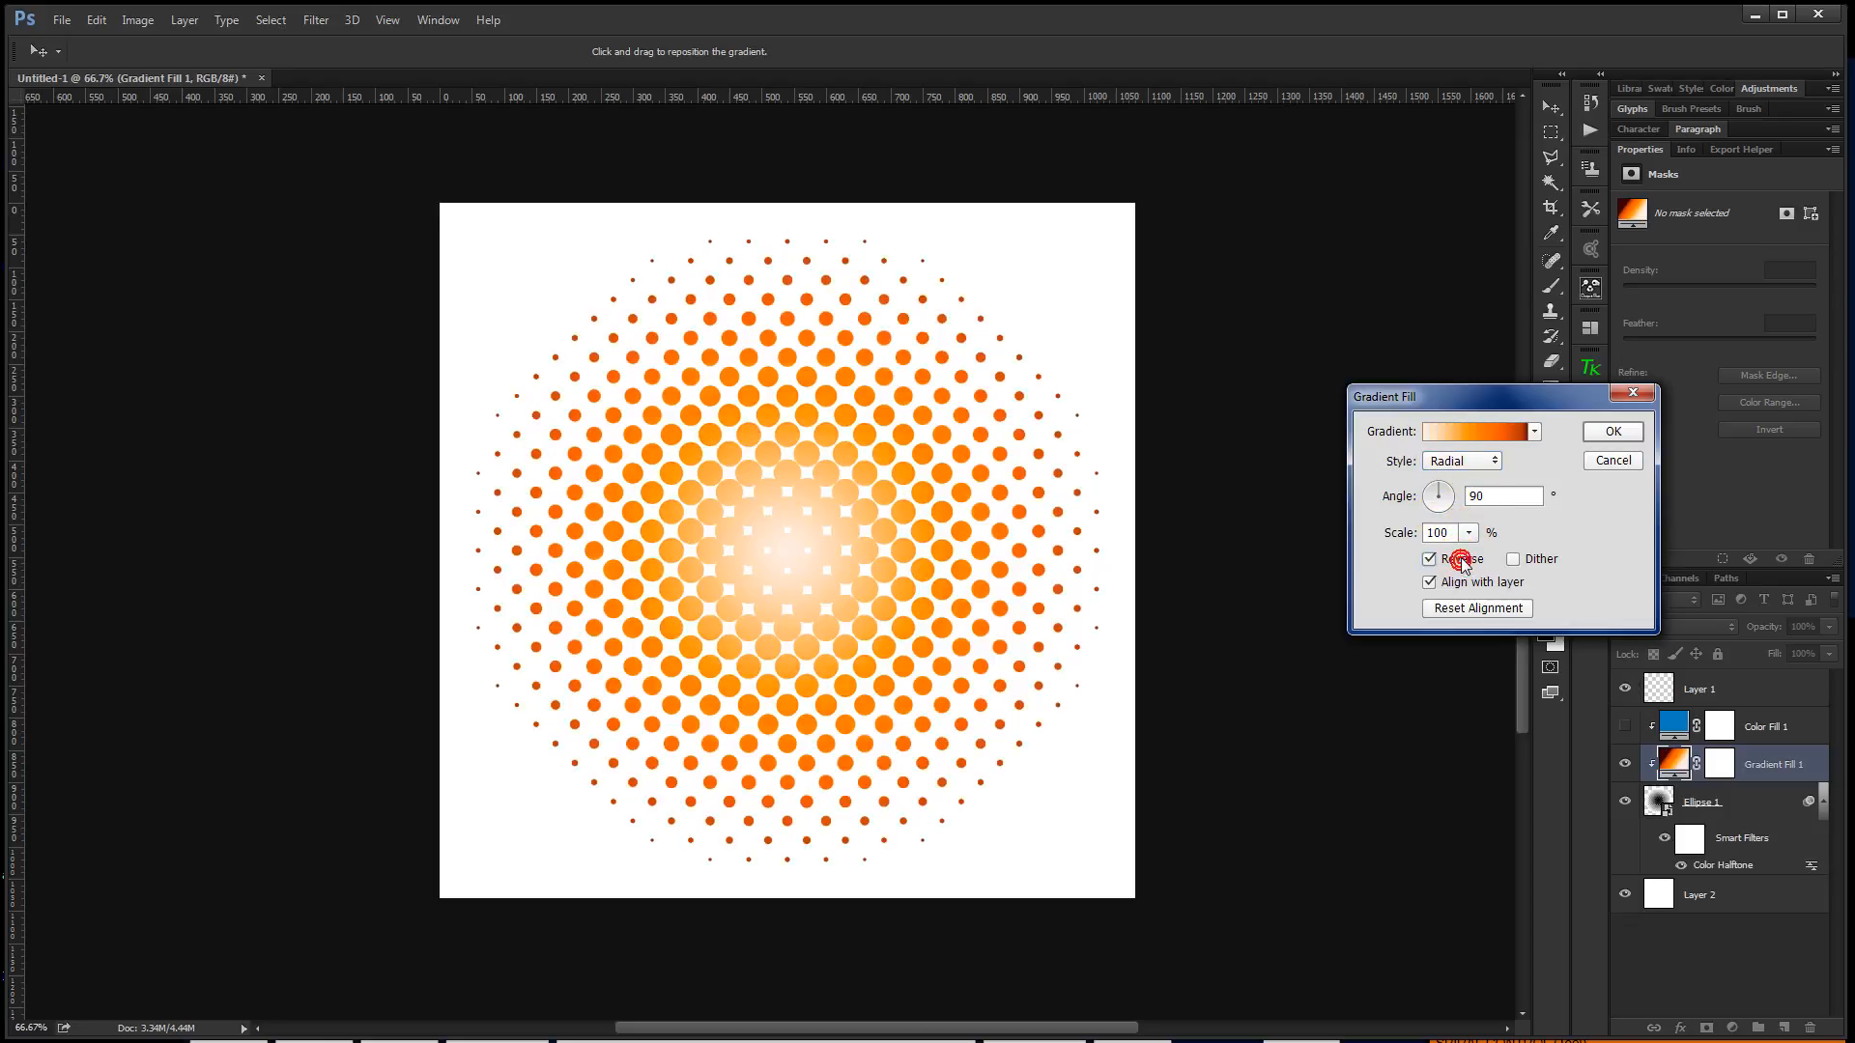
Scale the radial gradient fill to 150% and reposition its light centre slightly up and left of the dot pattern's middle
{"action": "left_click_drag", "start_coordinate": [808, 488], "coordinate": [794, 582]}
{"action": "left_click_drag", "start_coordinate": [1424, 533], "coordinate": [1452, 533]}
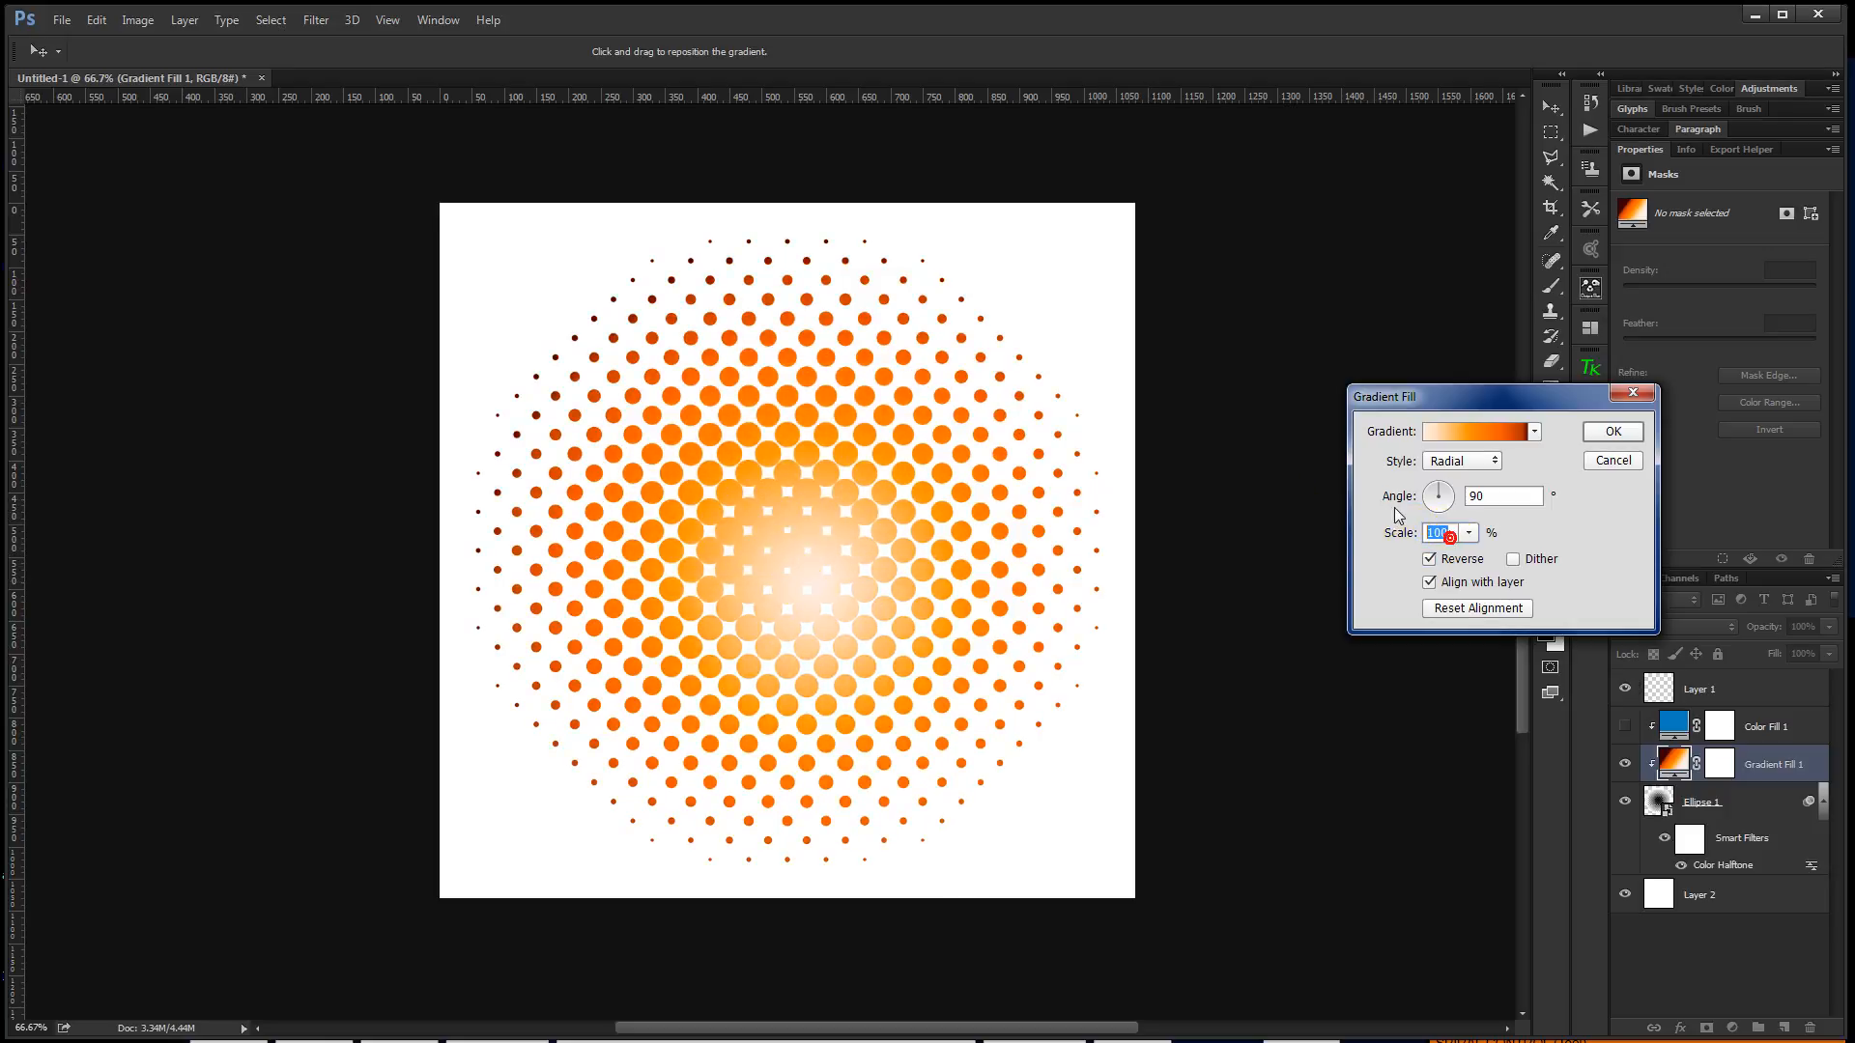
{"action": "type", "text": "150"}
{"action": "left_click_drag", "start_coordinate": [760, 579], "coordinate": [713, 528]}
{"action": "left_click", "coordinate": [1613, 431]}
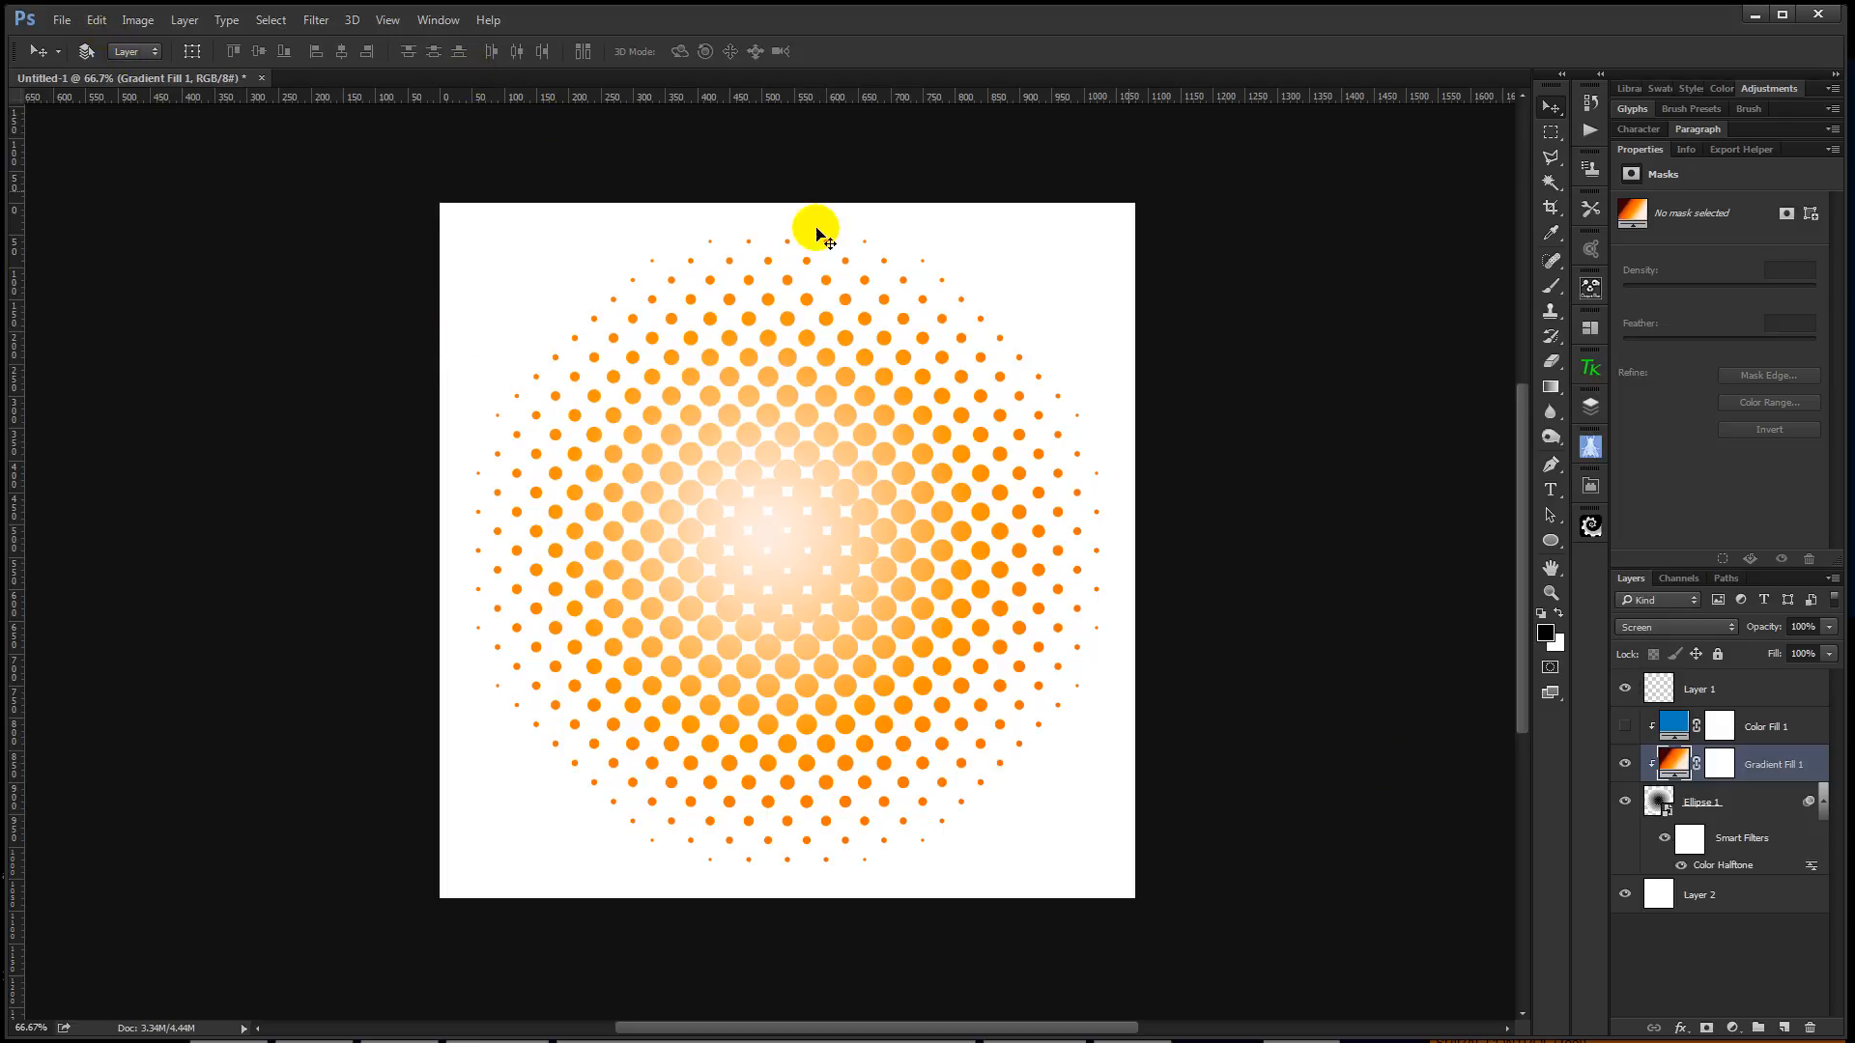
Change the gradient fill's gradient to a dark-to-light blue preset
{"action": "double_click", "coordinate": [1676, 765]}
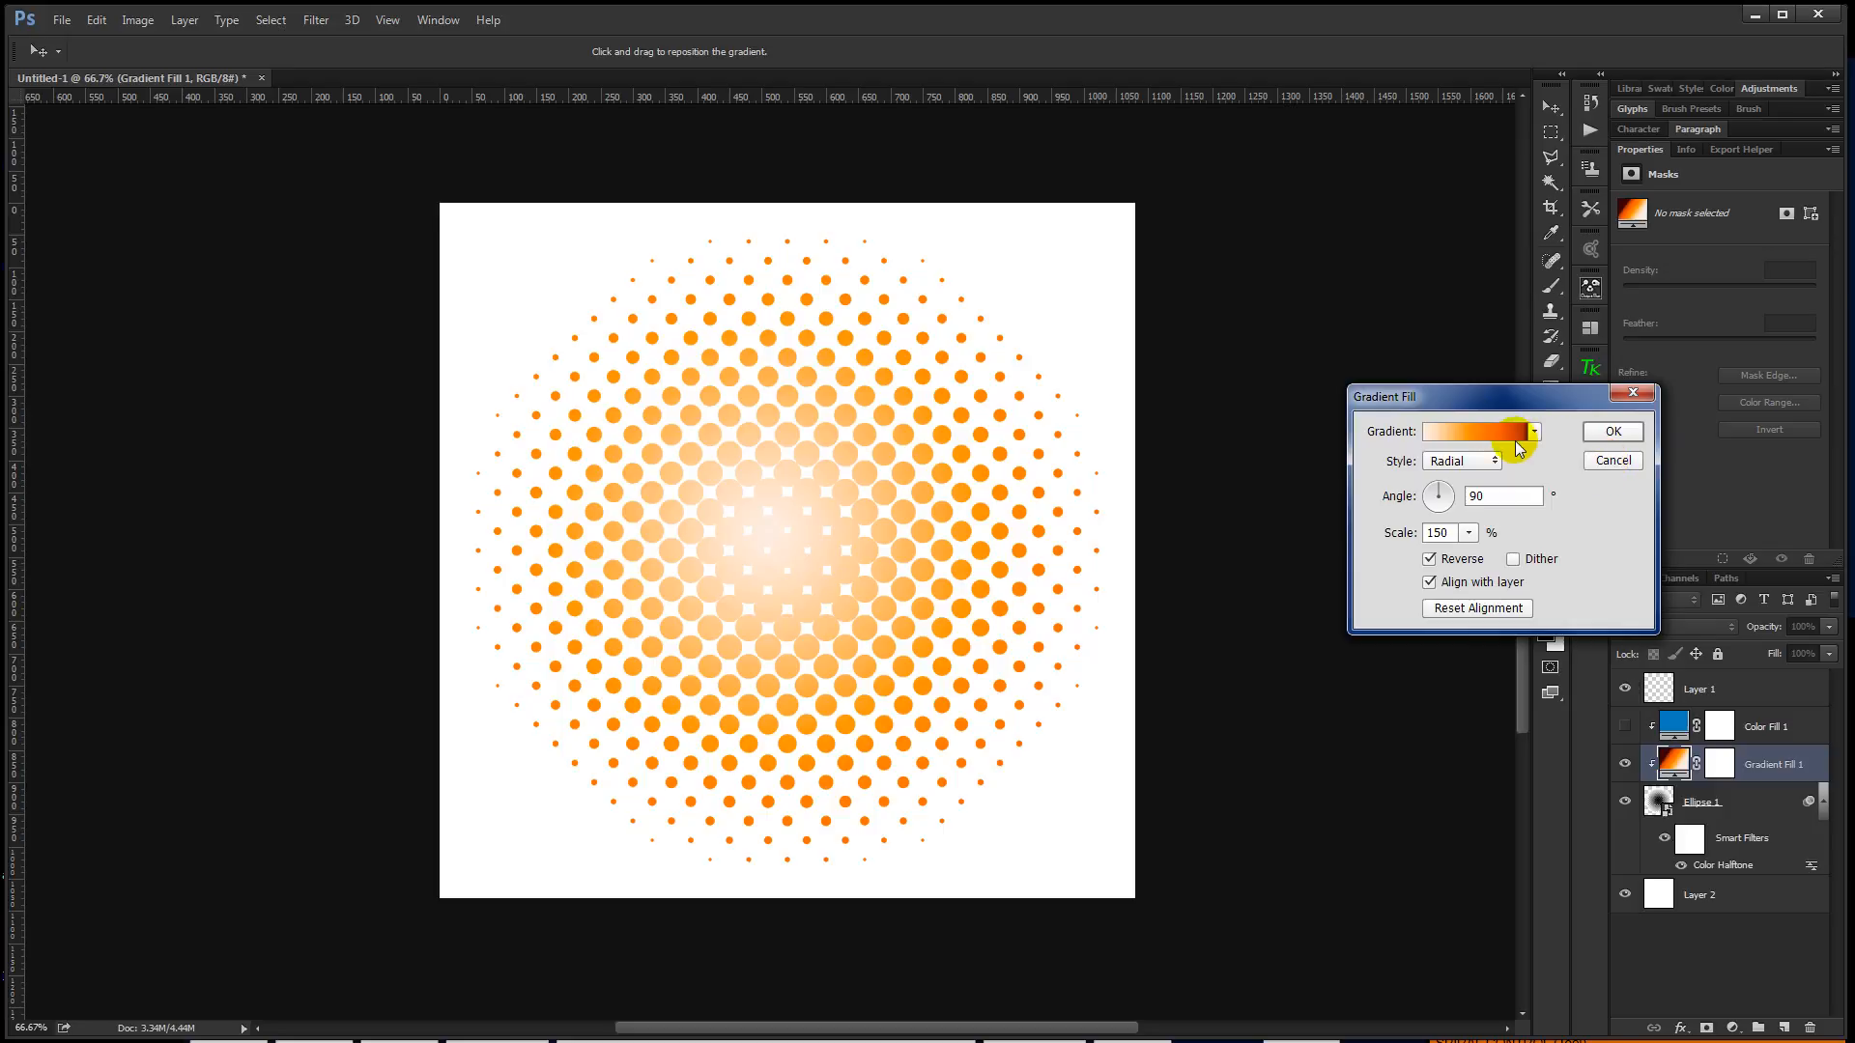
{"action": "left_click", "coordinate": [1487, 429]}
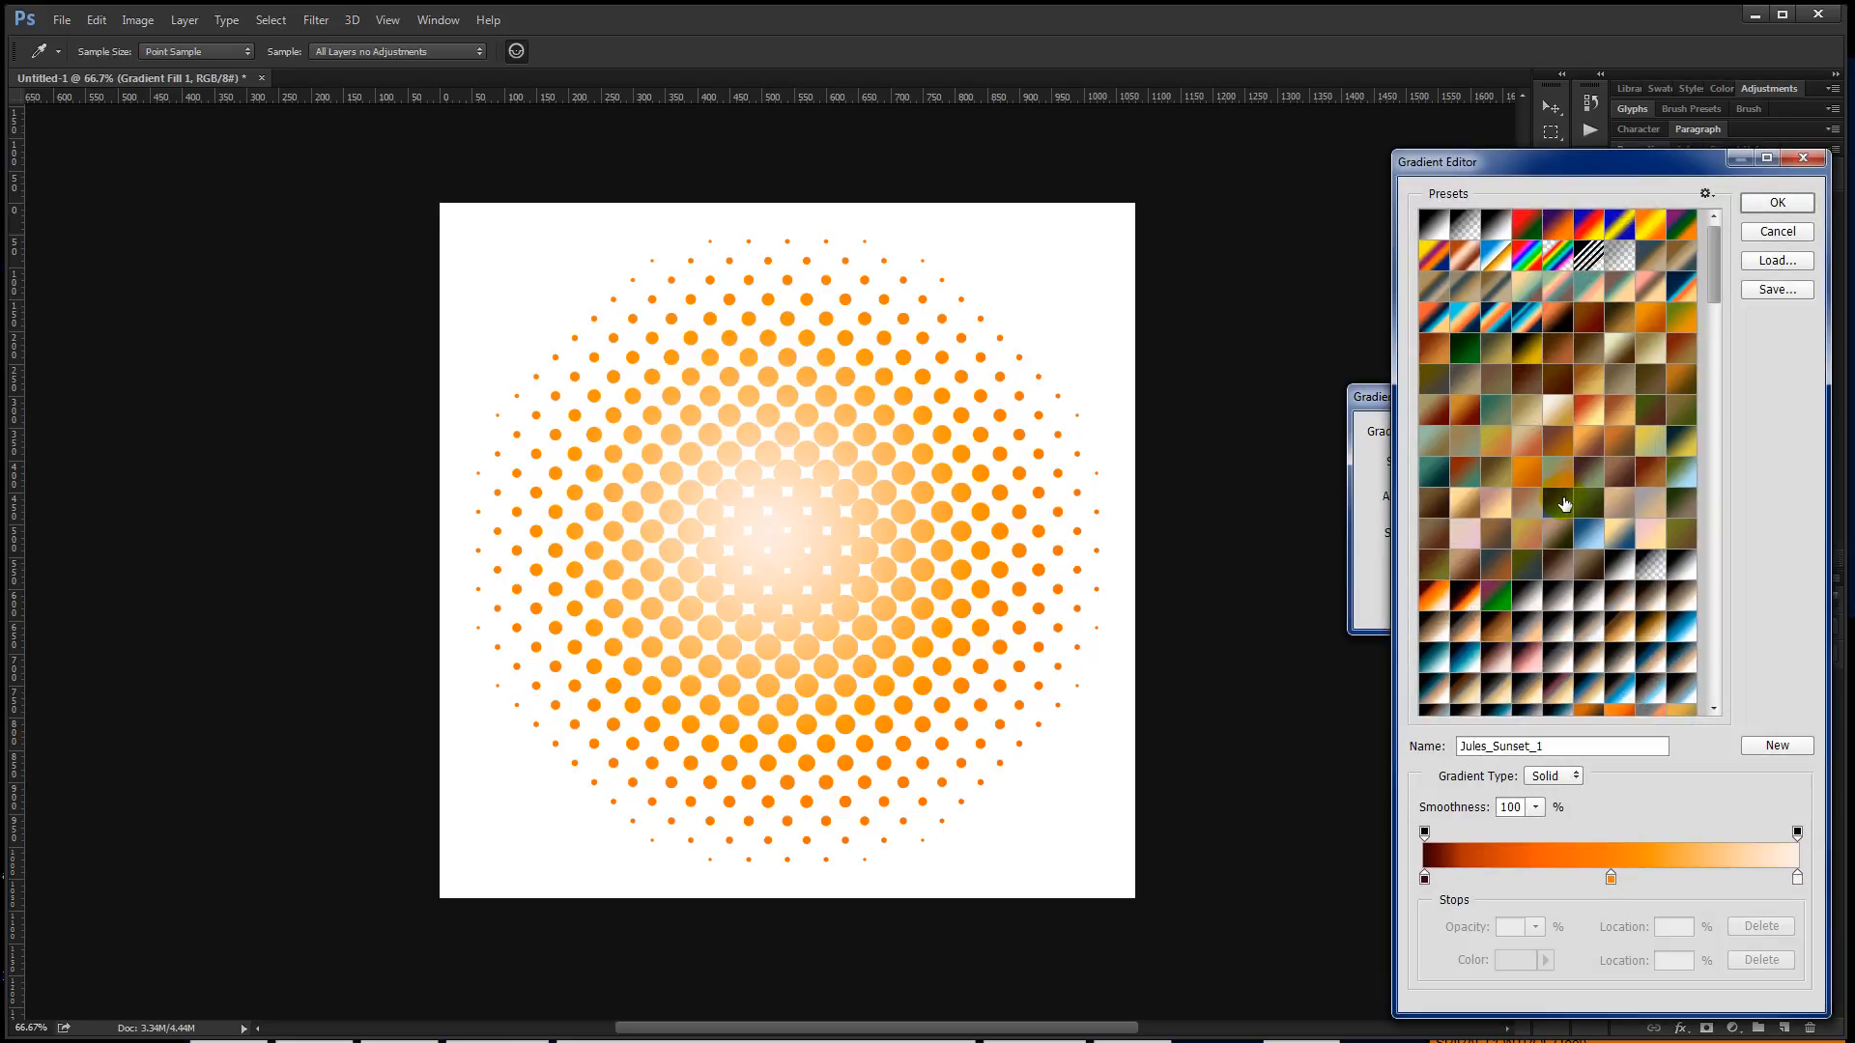
{"action": "left_click", "coordinate": [1560, 500]}
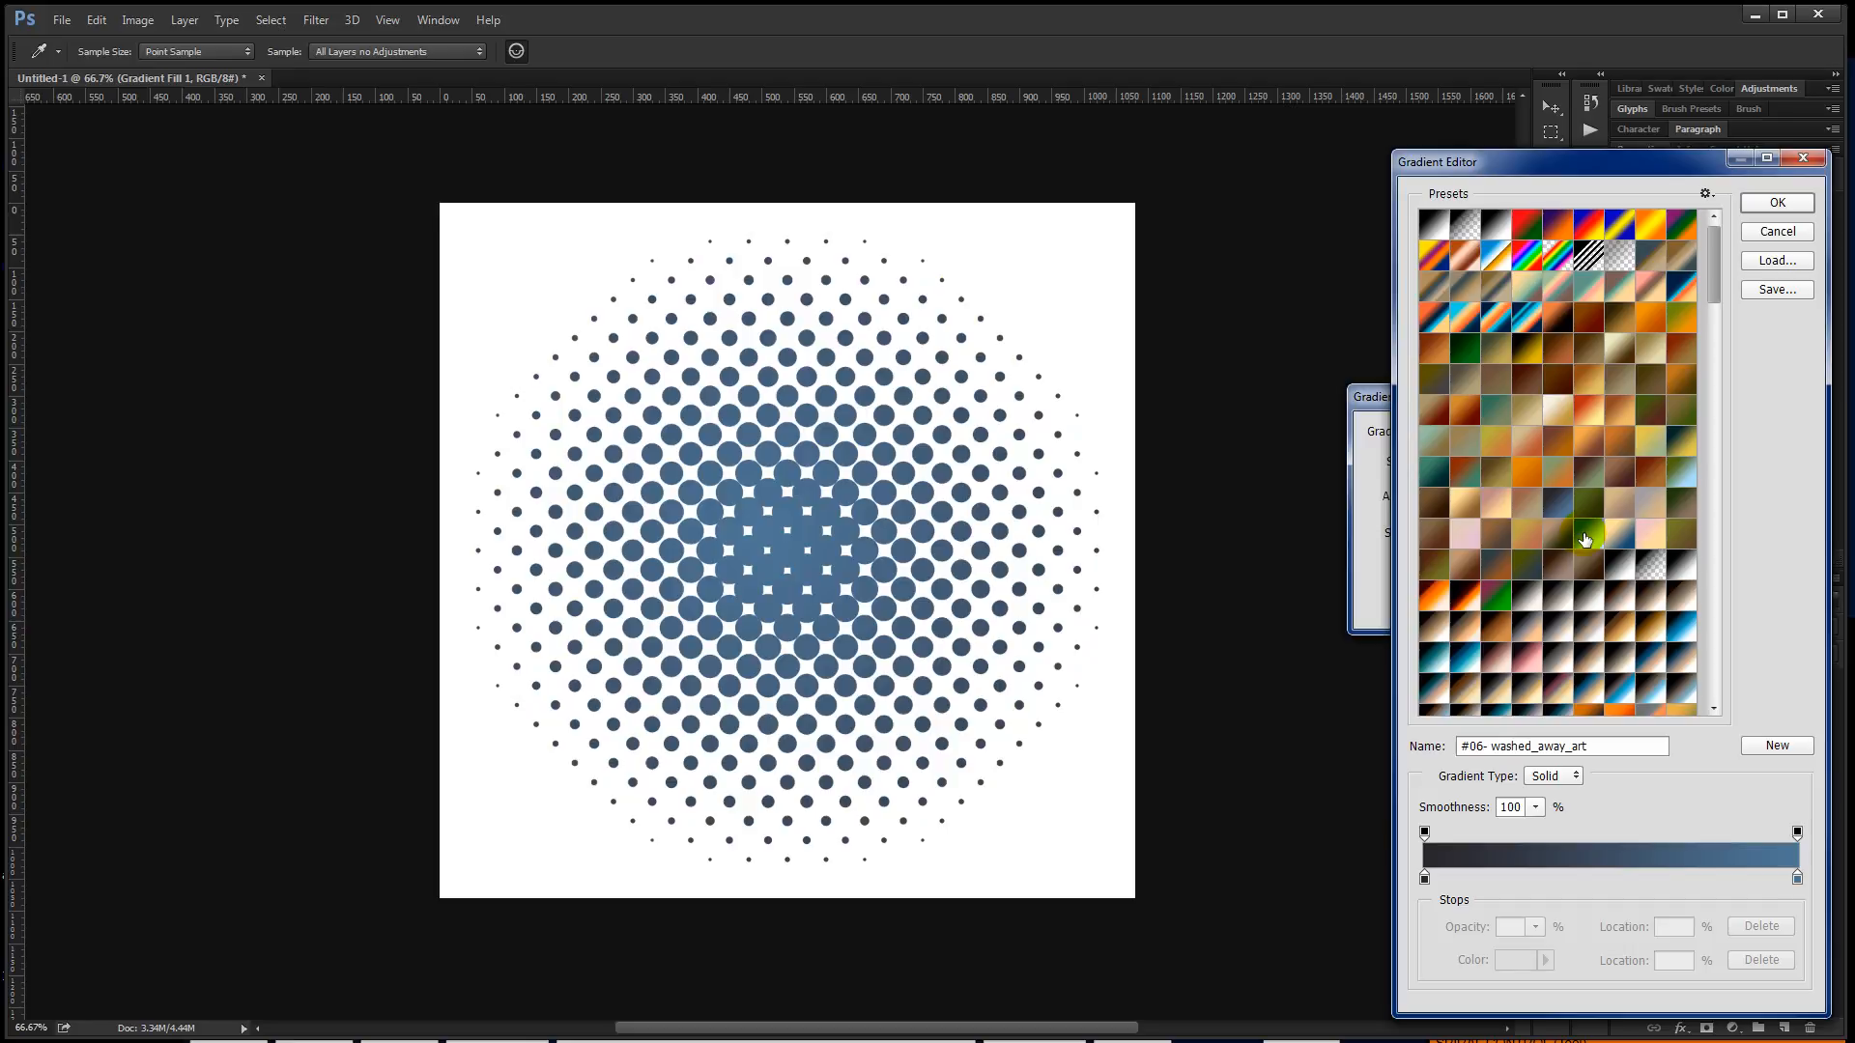
{"action": "left_click", "coordinate": [1584, 539]}
{"action": "left_click", "coordinate": [1776, 203]}
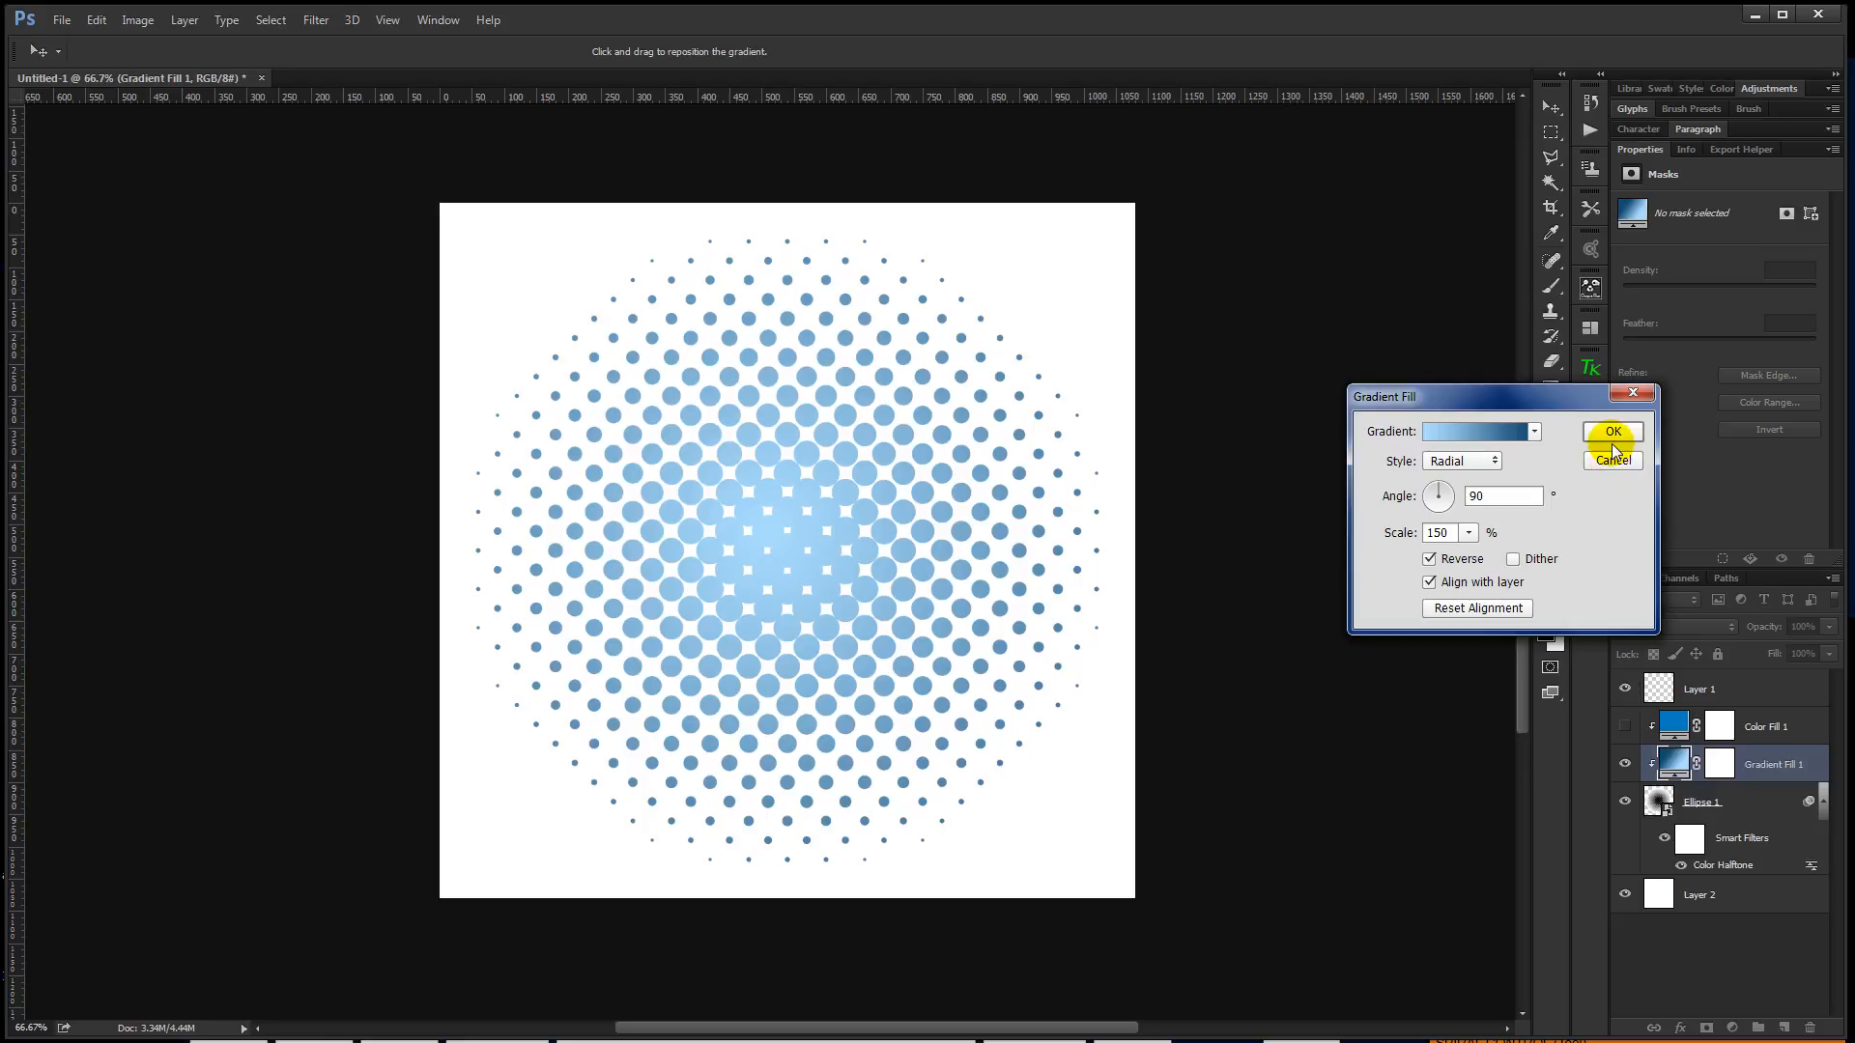
{"action": "left_click", "coordinate": [1612, 432]}
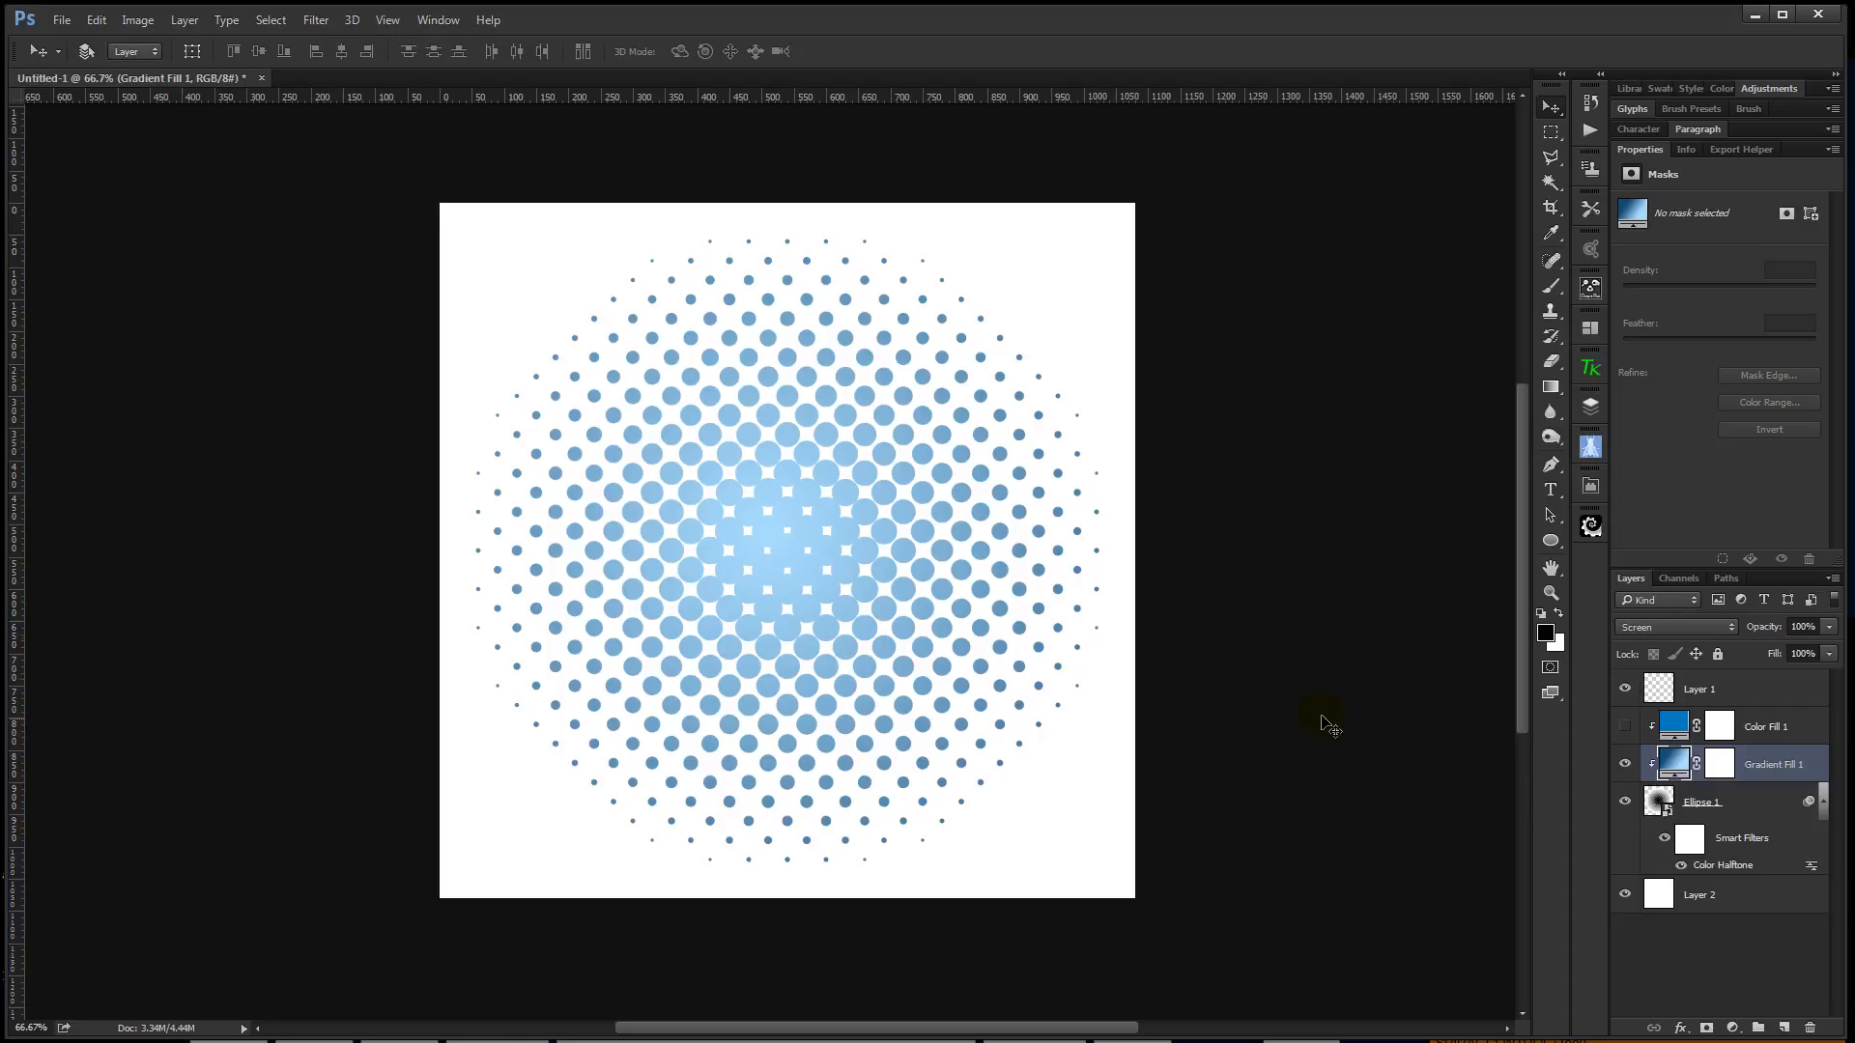
Hide the gradient fill layer and add a new empty, unclipped layer directly above the ellipse layer
{"action": "left_click", "coordinate": [1625, 765]}
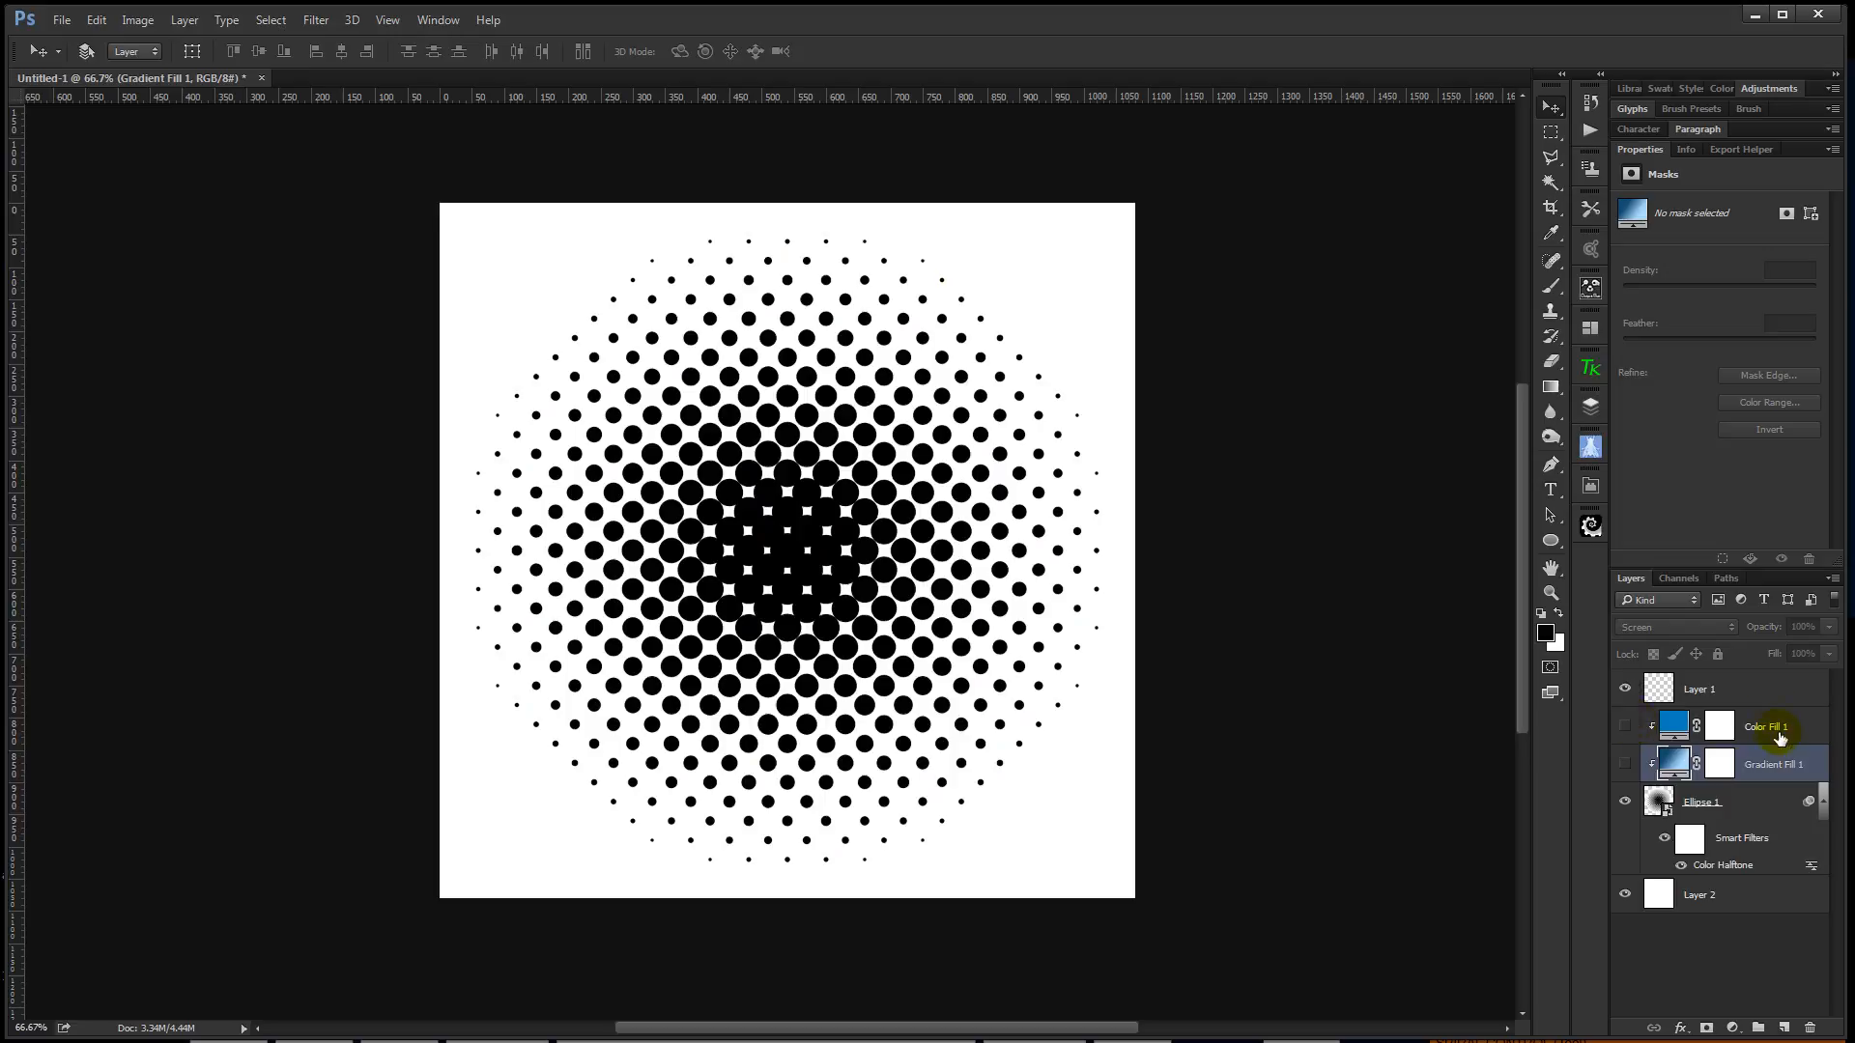
{"action": "left_click", "coordinate": [1750, 808]}
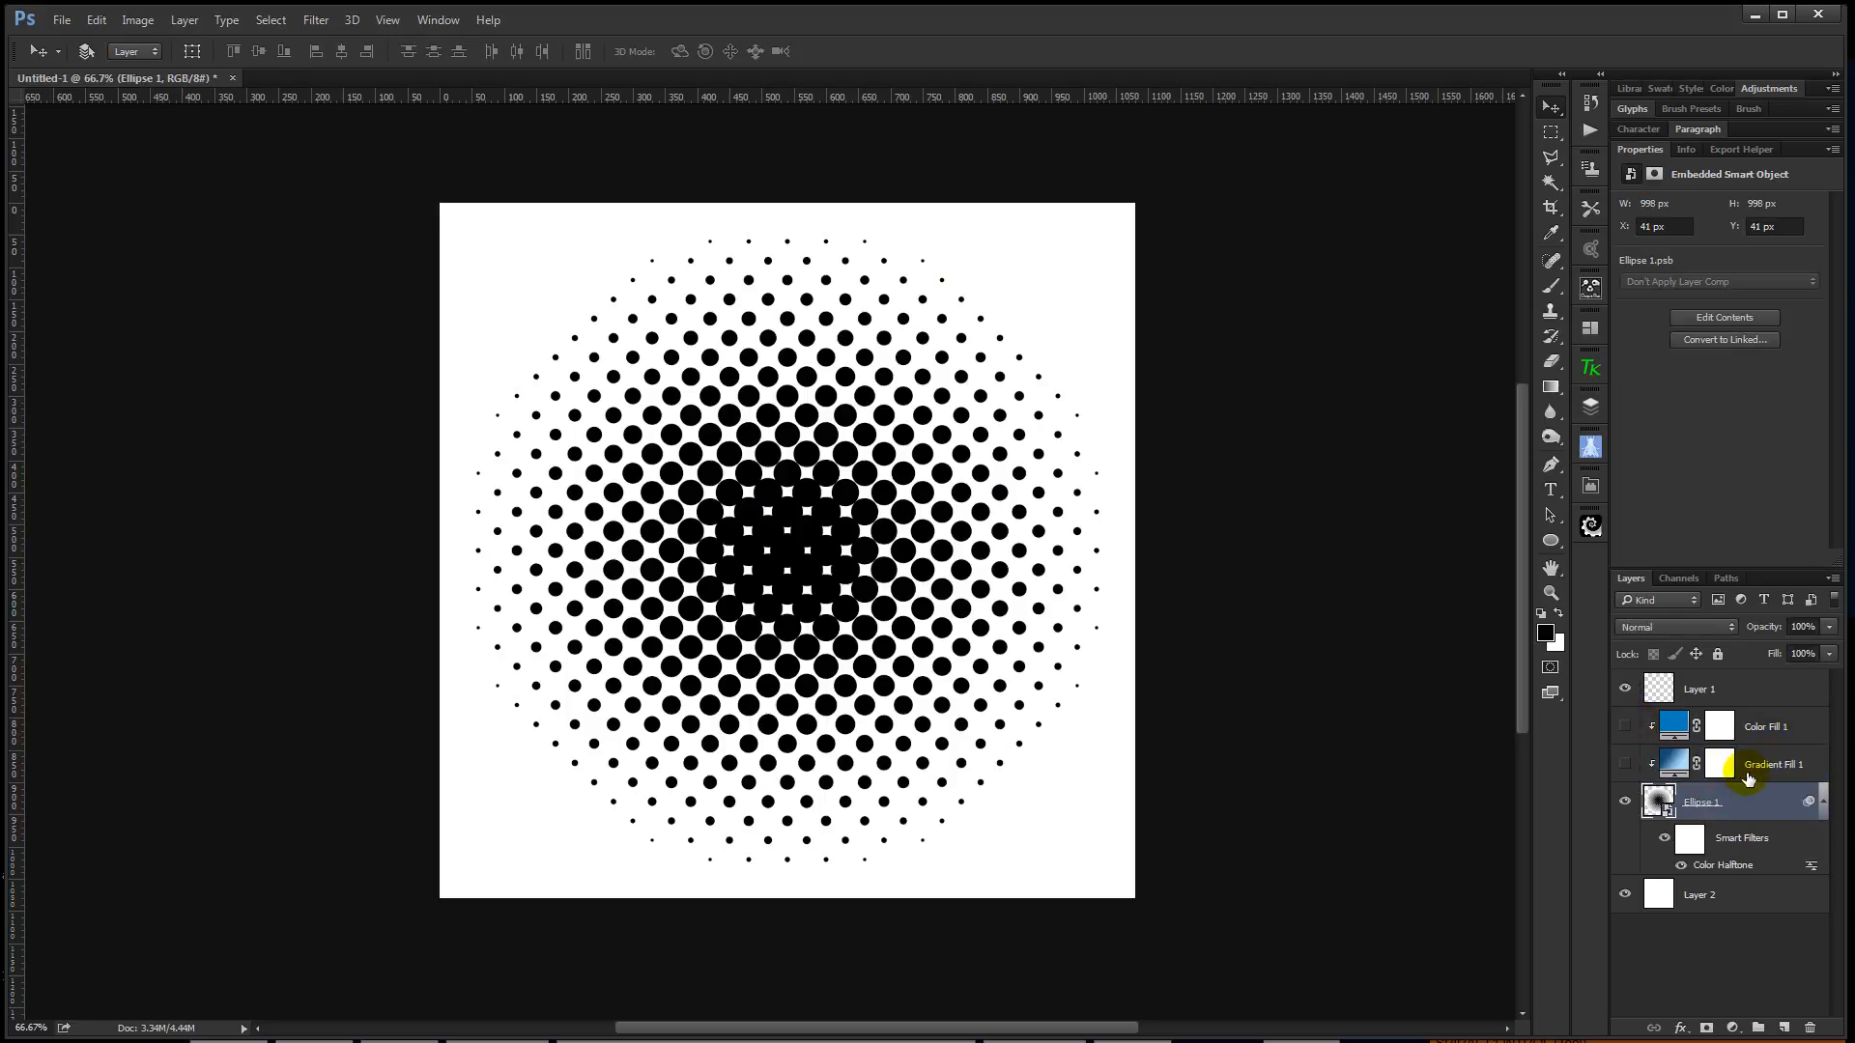
{"action": "left_click", "coordinate": [1786, 1030]}
{"action": "left_click", "coordinate": [1724, 819], "text": "alt"}
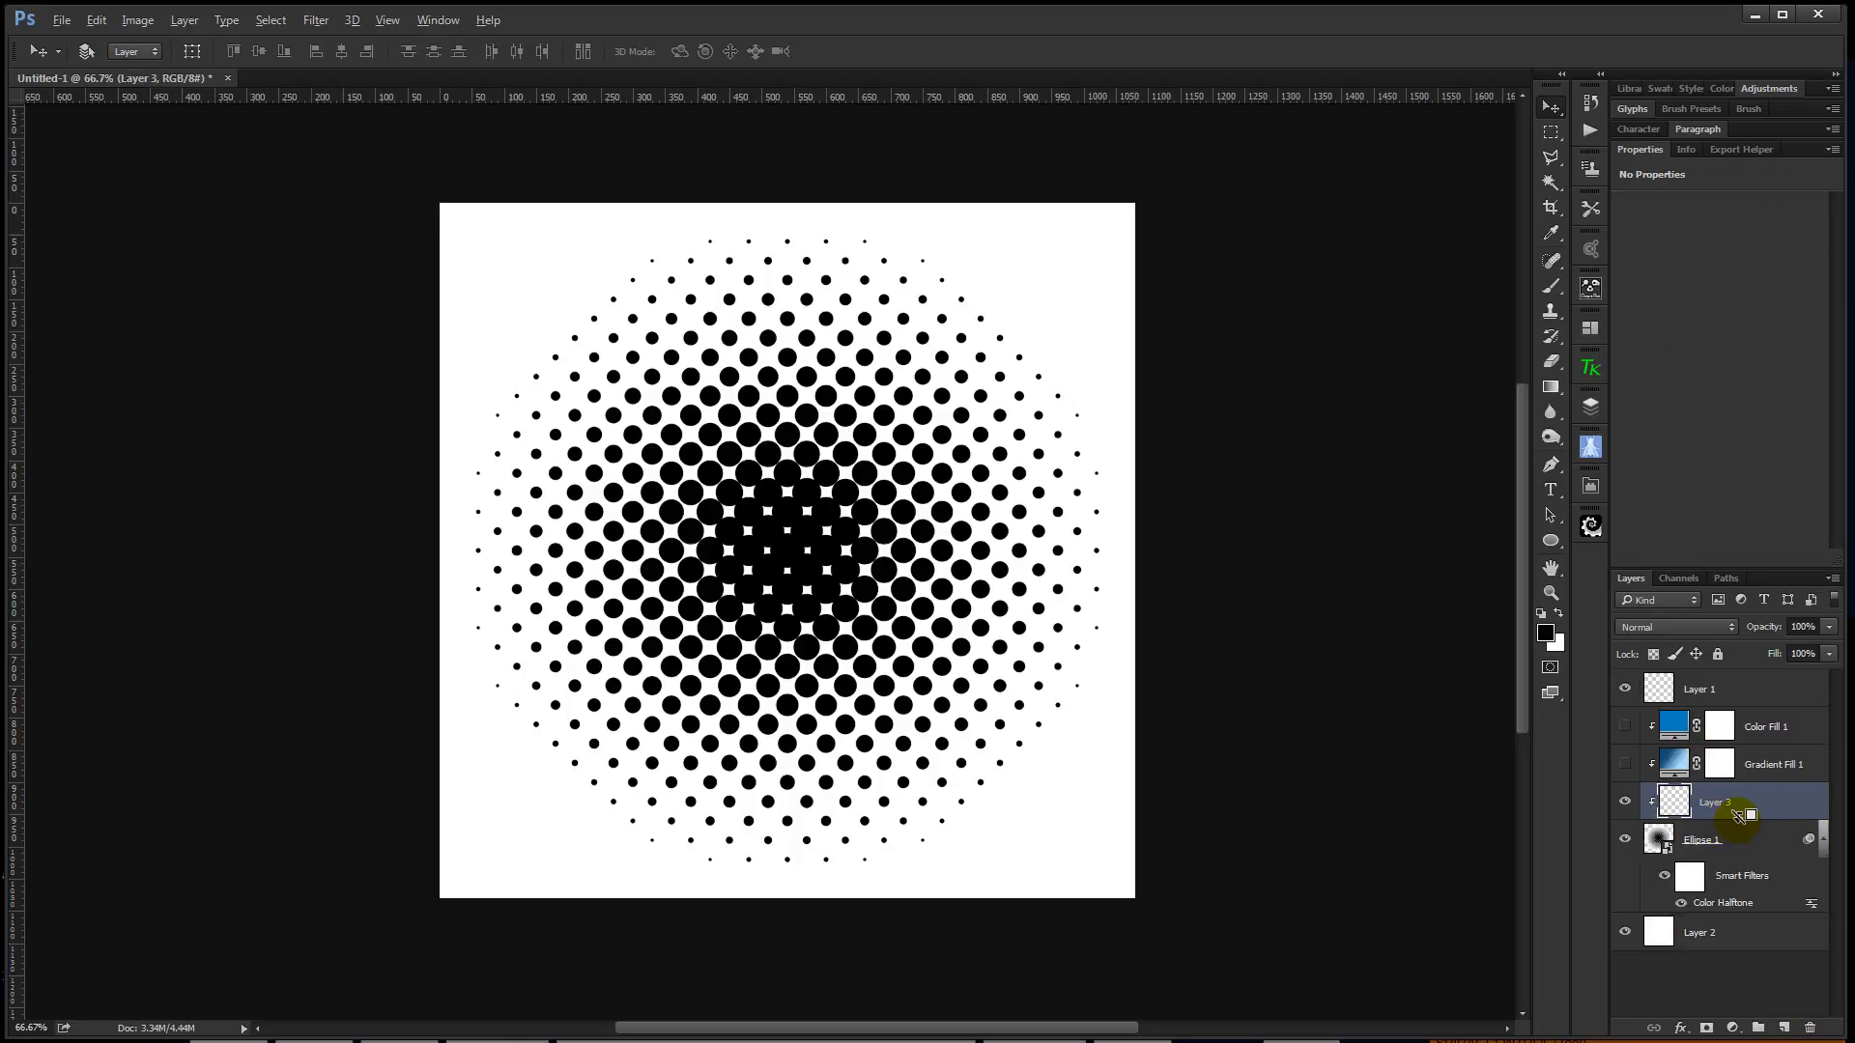
{"action": "left_click", "coordinate": [1729, 821], "text": "alt"}
Select all the black dots on the ellipse layer with the Magic Wand, using a non-contiguous selection
{"action": "left_click", "coordinate": [1743, 841]}
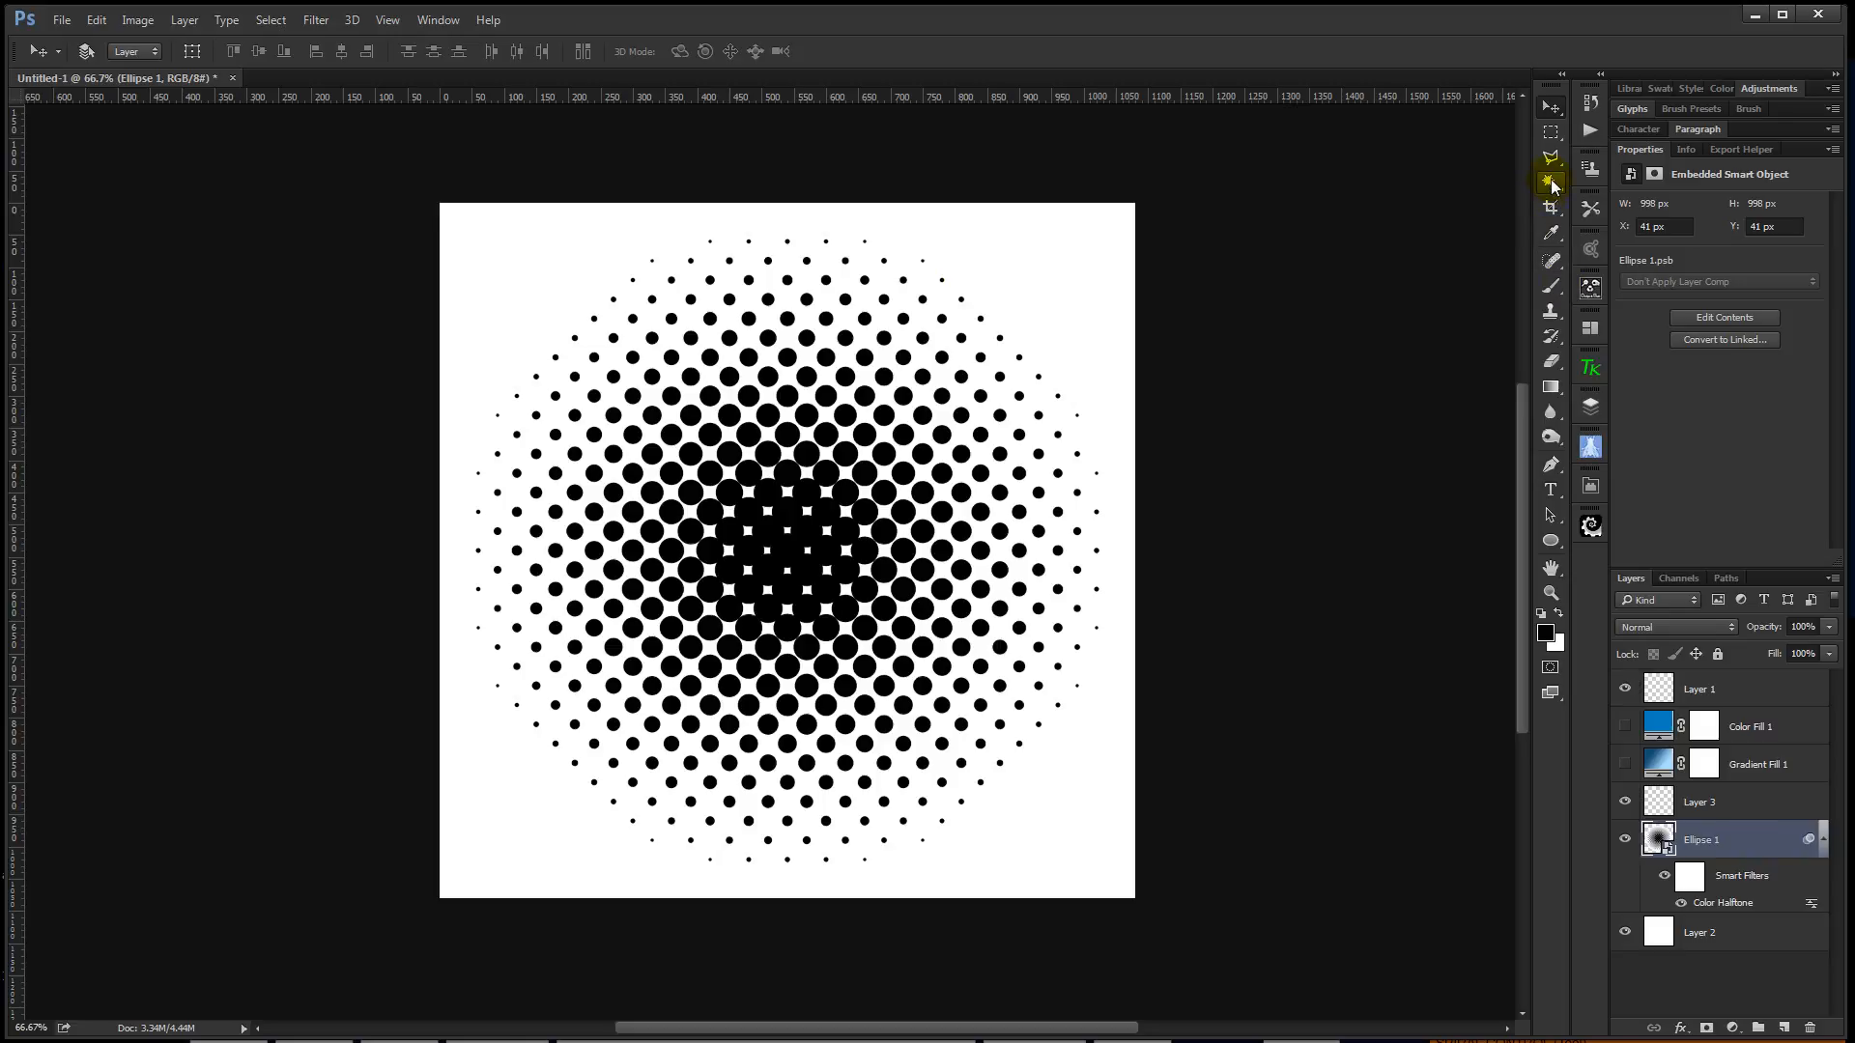
{"action": "left_click_drag", "start_coordinate": [1552, 186], "coordinate": [1608, 203]}
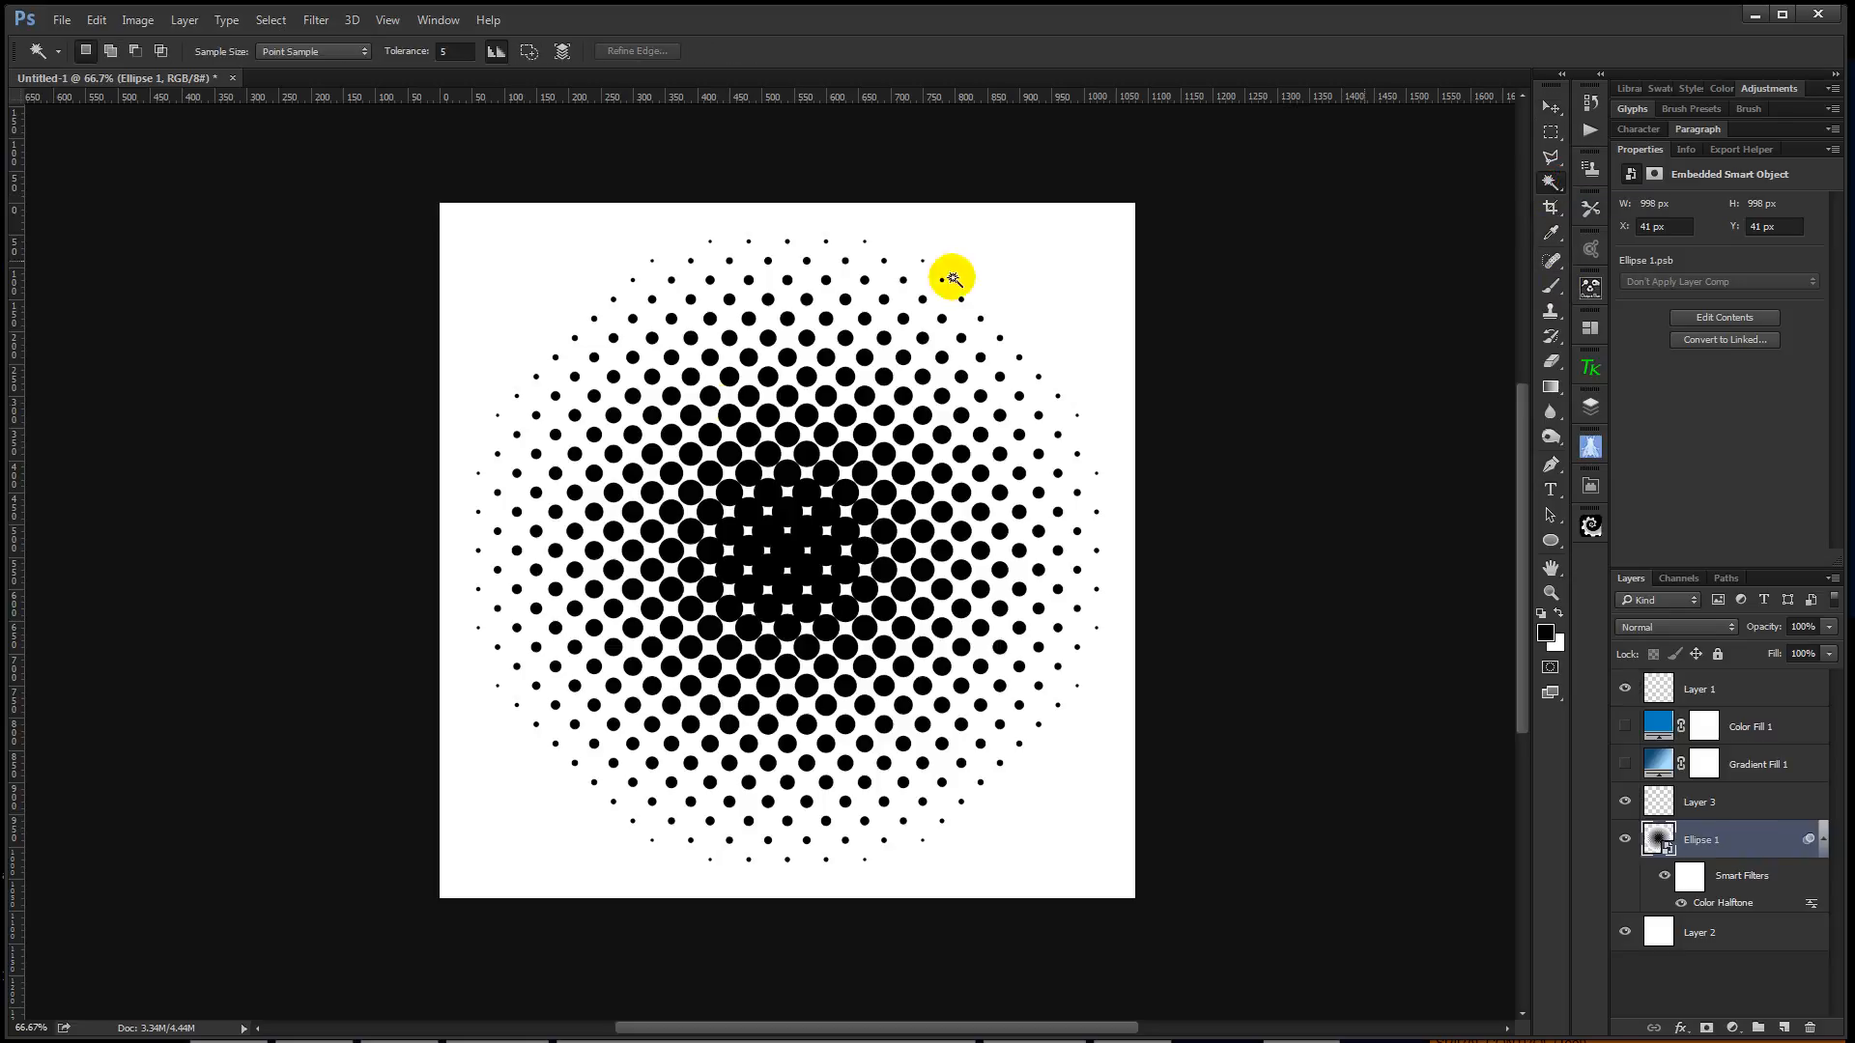
{"action": "left_click", "coordinate": [529, 53]}
{"action": "left_click", "coordinate": [766, 522]}
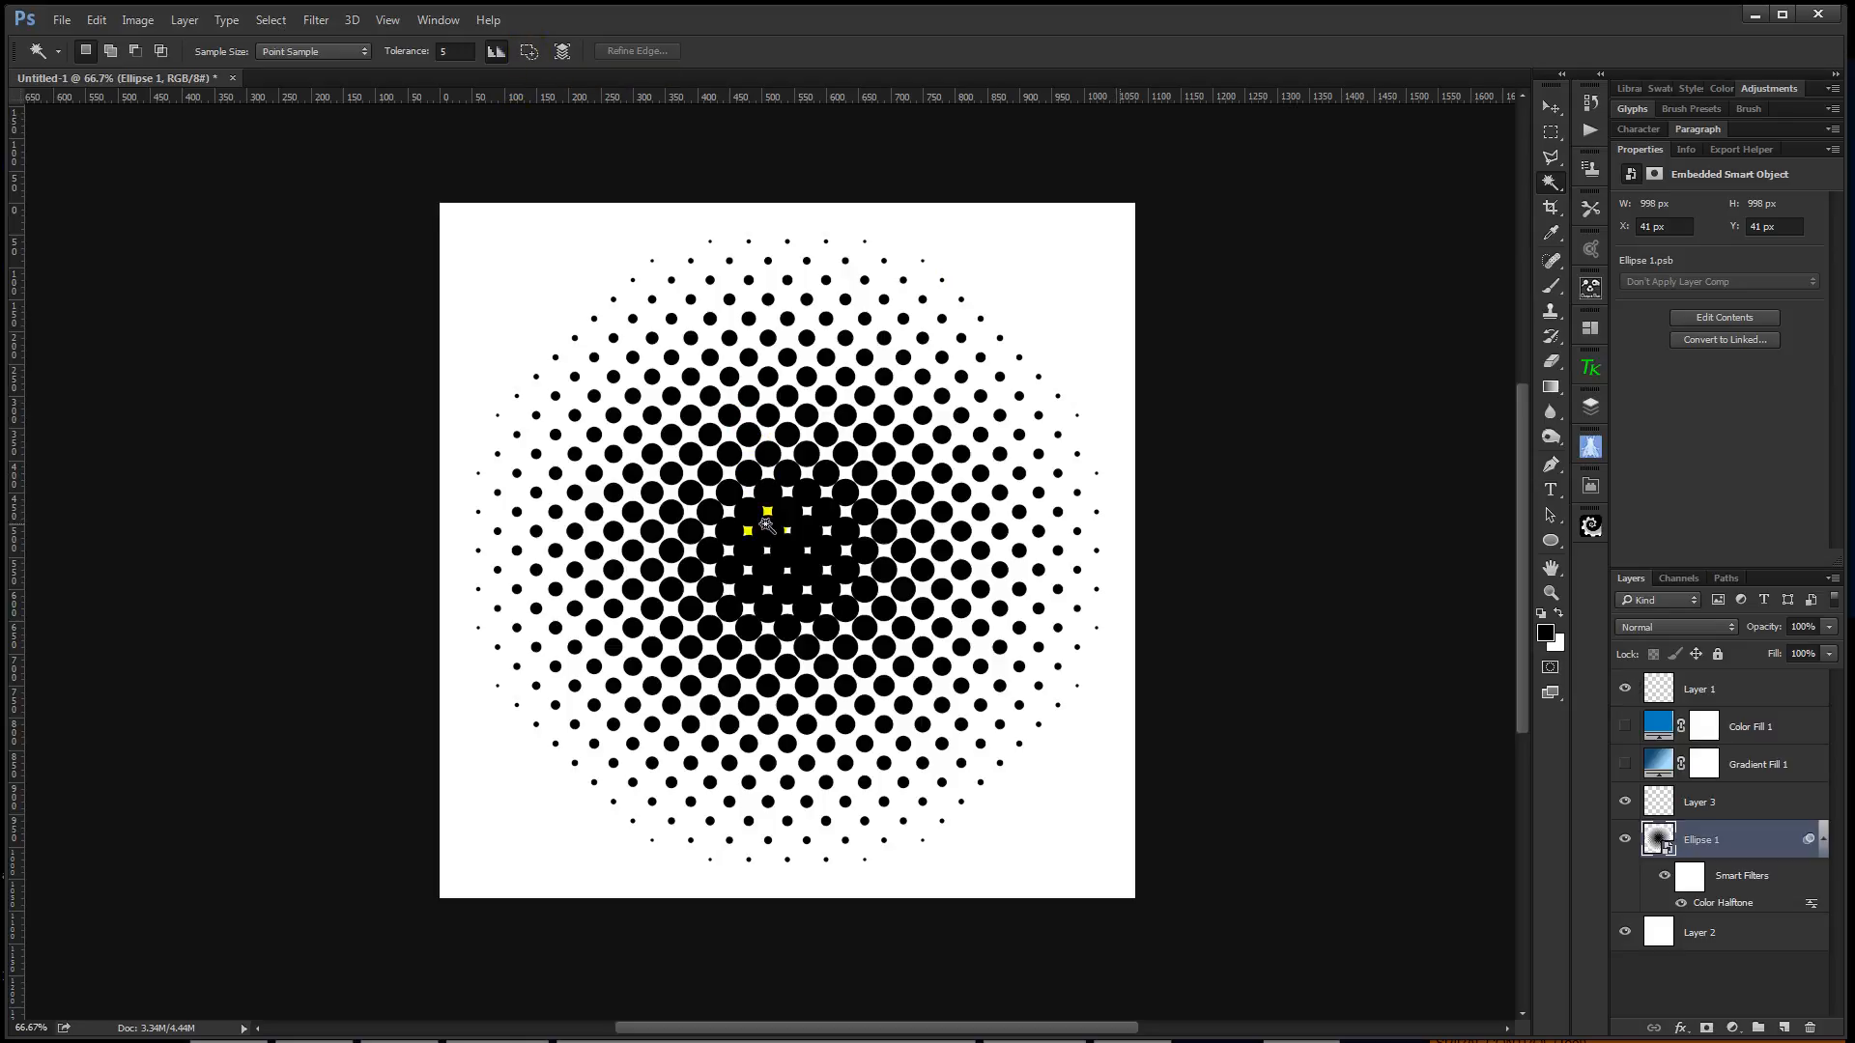
{"action": "left_click", "coordinate": [773, 570]}
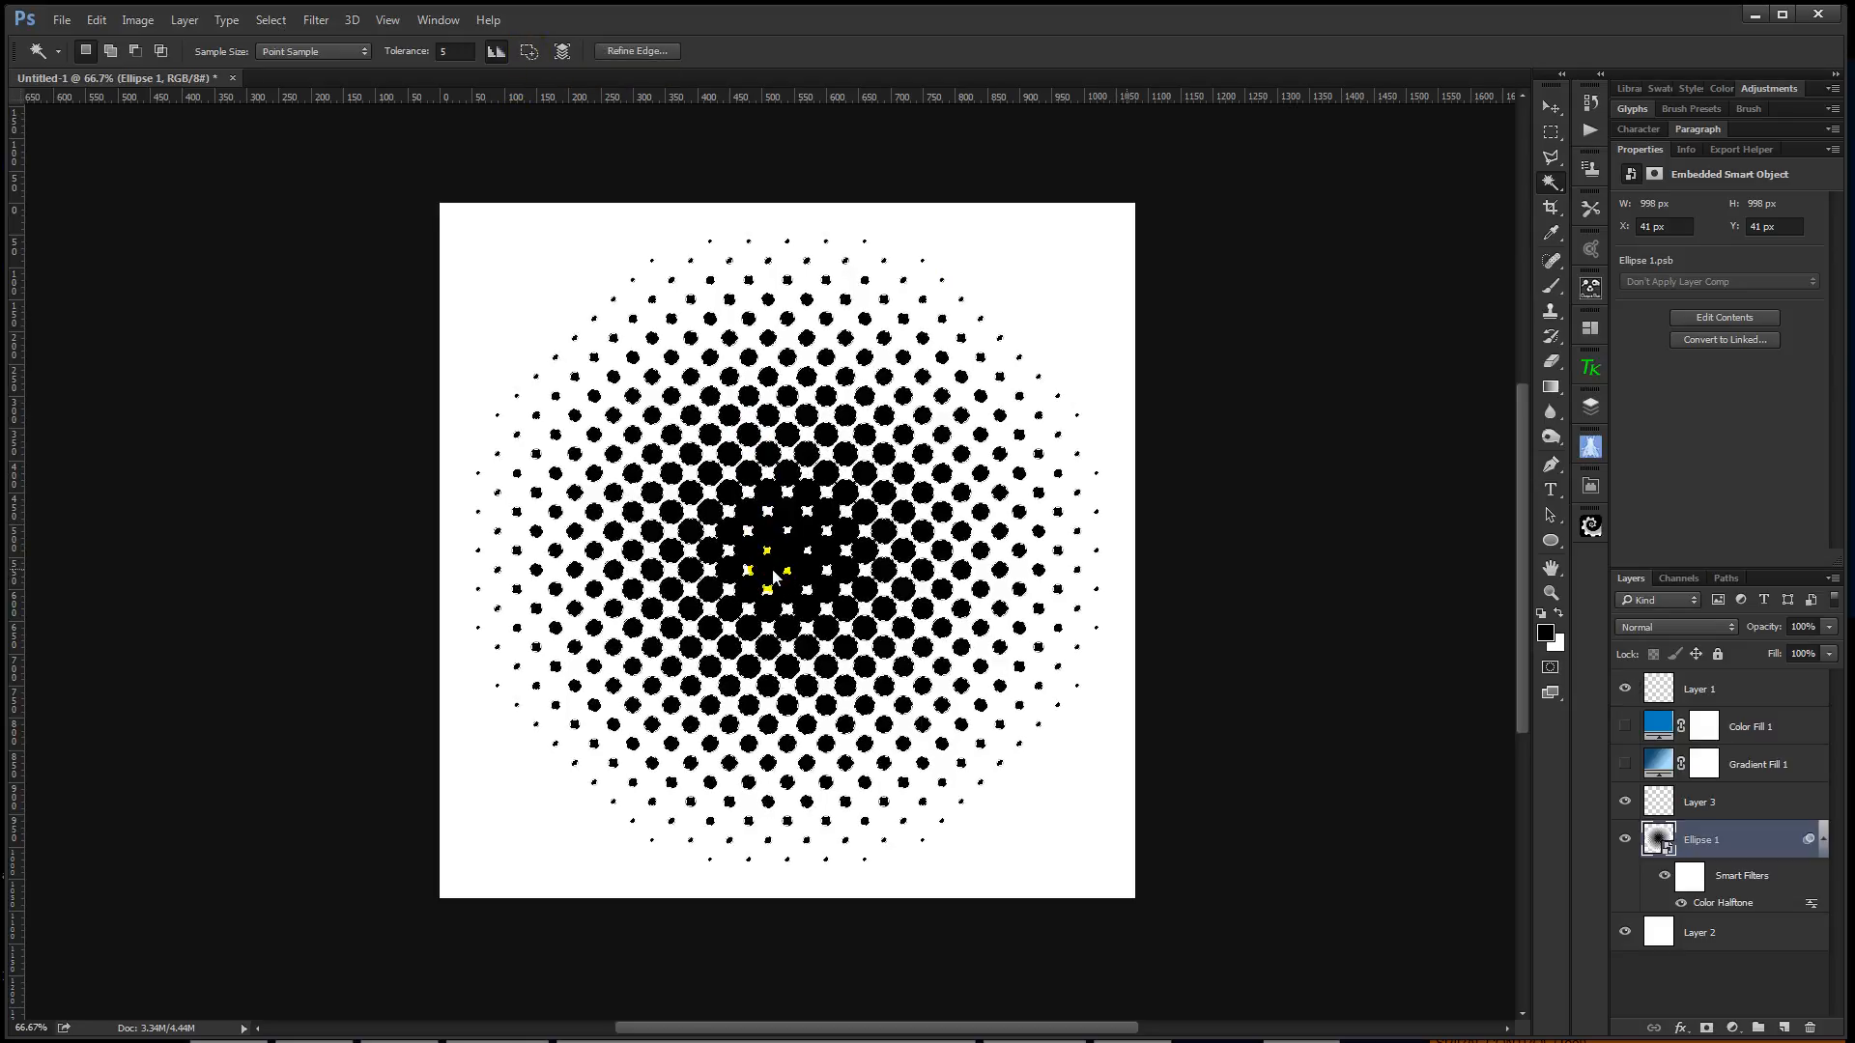
Stroke the dot selection on the new empty layer with a 2 px black line, located outside, at 100% opacity
{"action": "left_click", "coordinate": [1737, 799]}
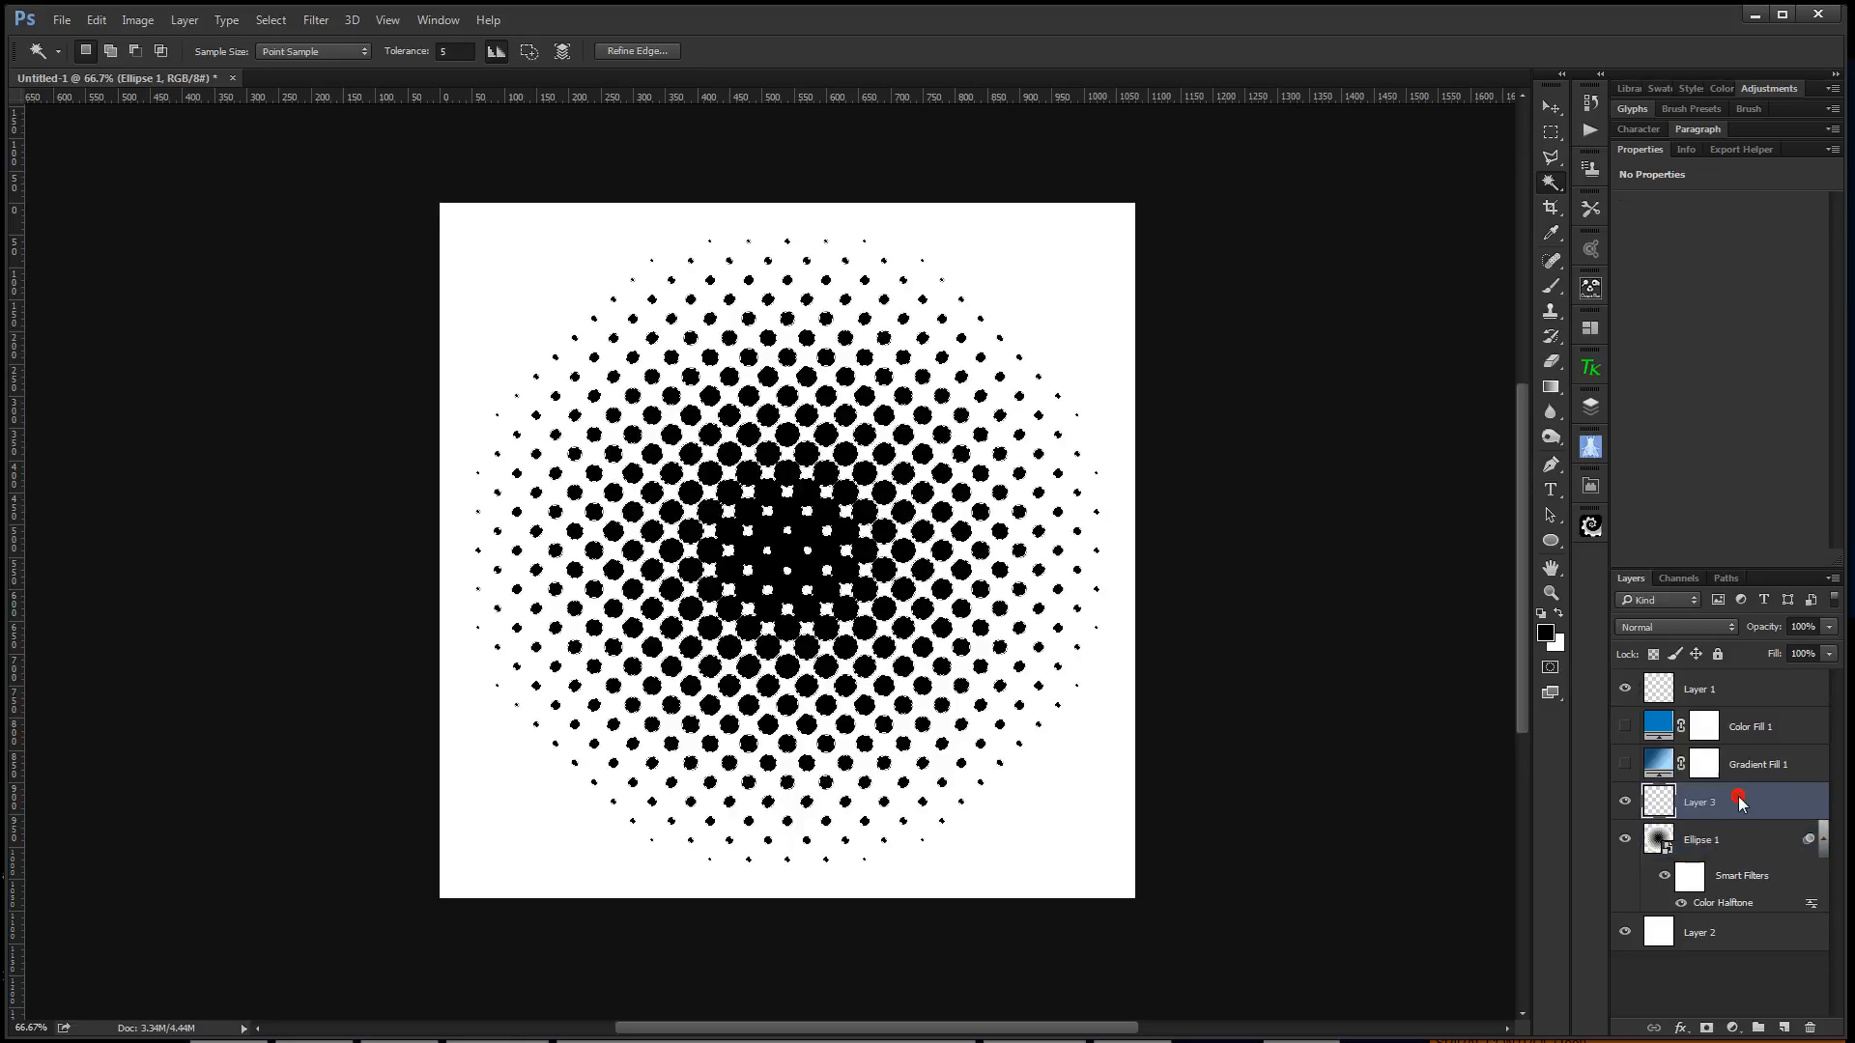
{"action": "left_click", "coordinate": [88, 14]}
{"action": "left_click", "coordinate": [95, 19]}
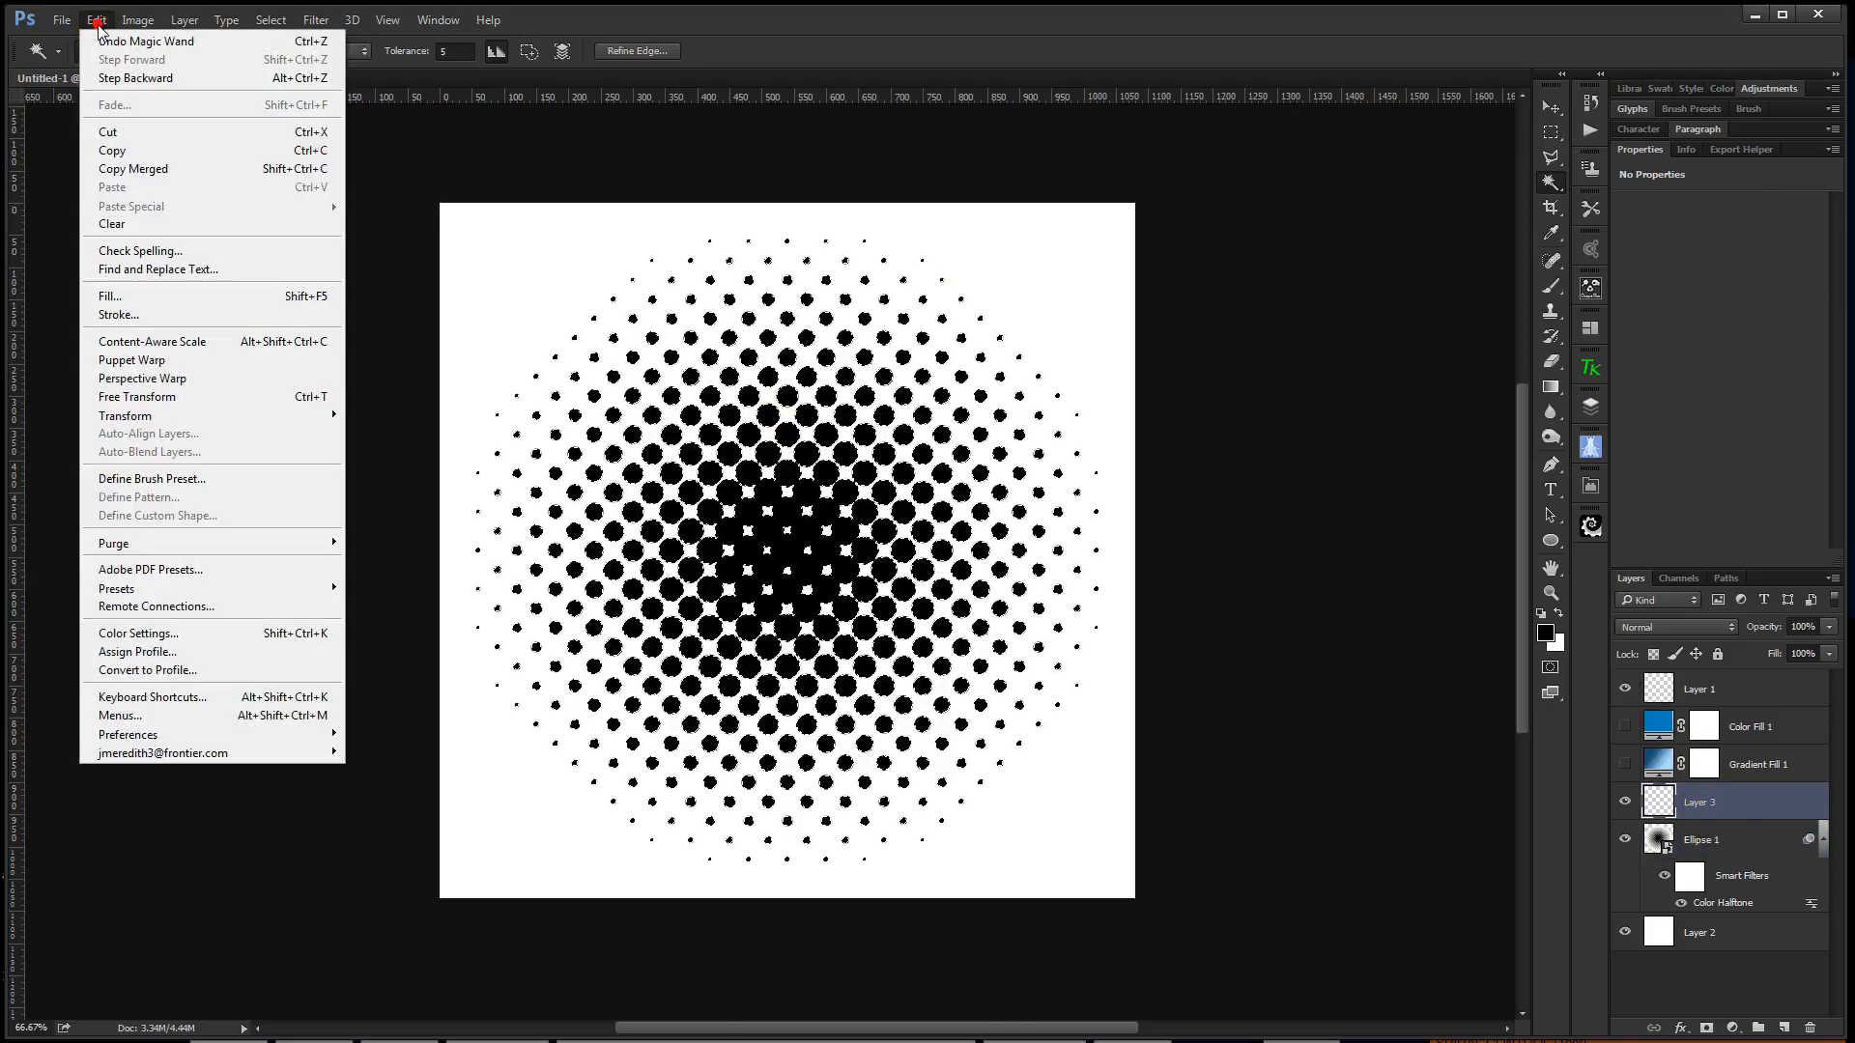
{"action": "left_click", "coordinate": [174, 316]}
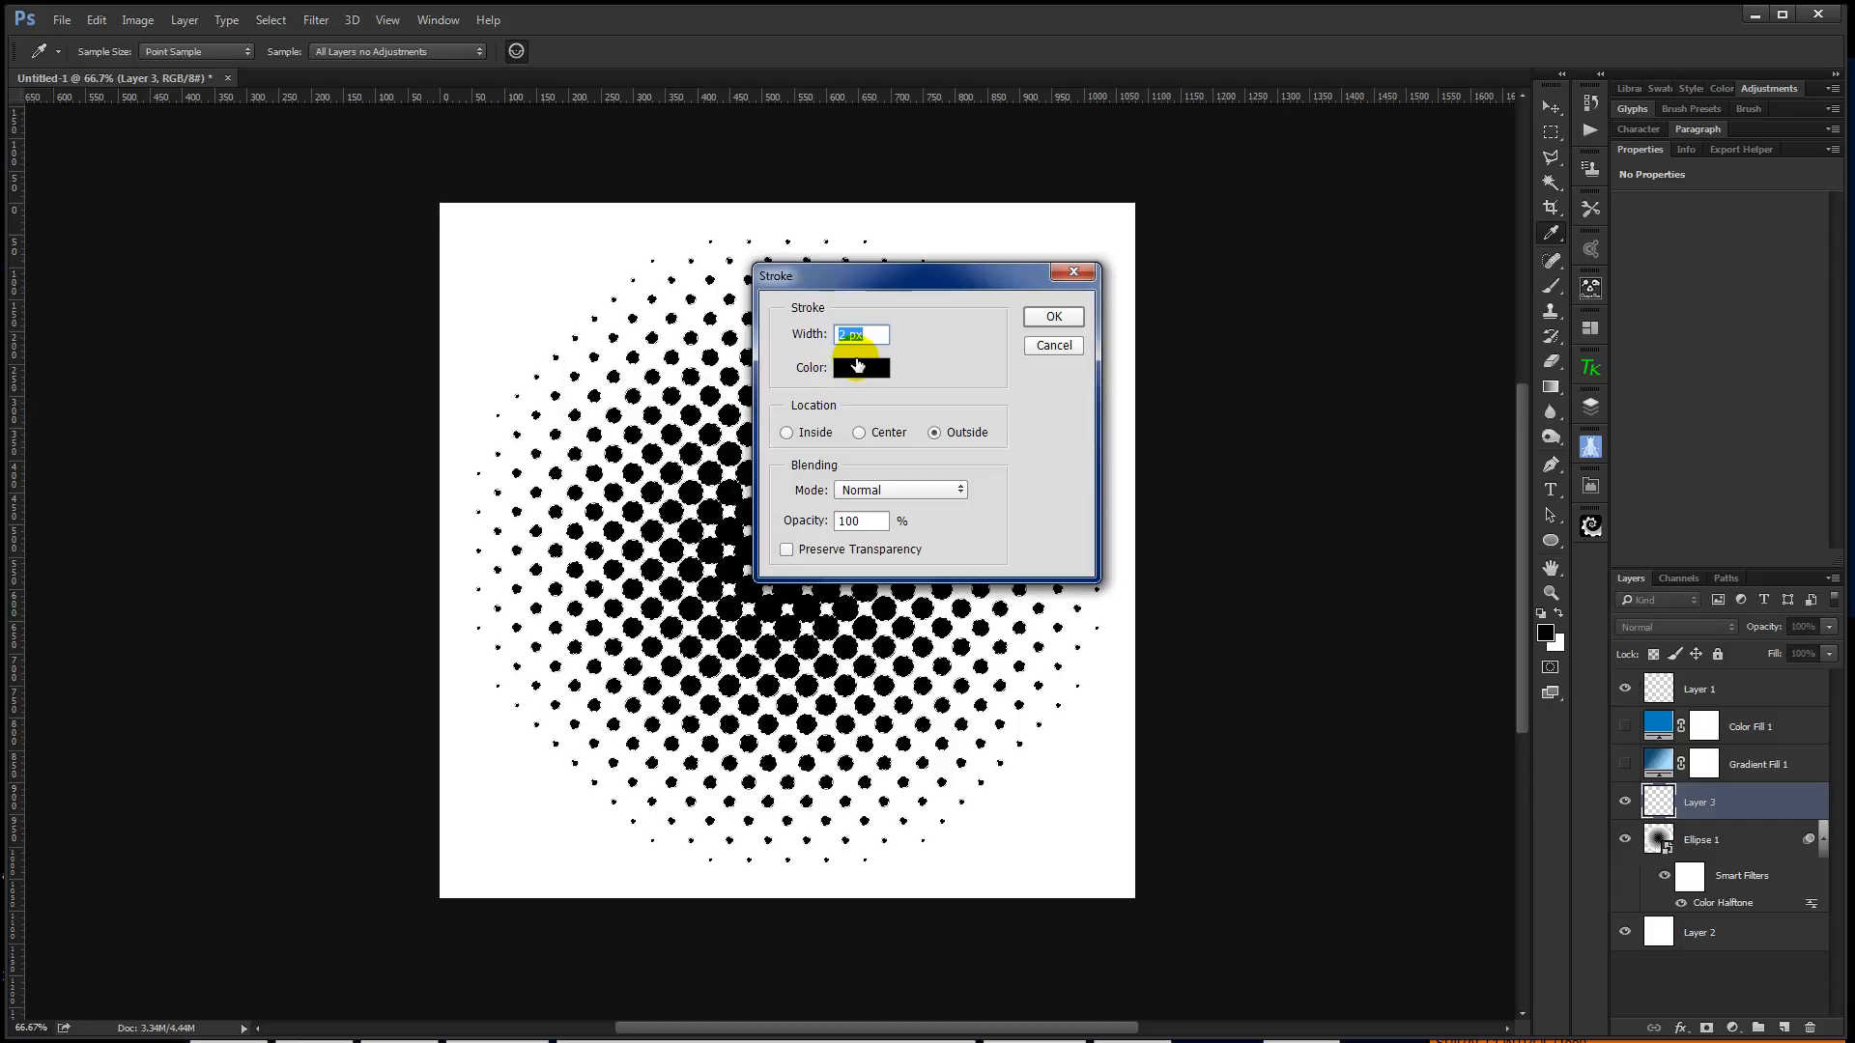
{"action": "left_click", "coordinate": [1052, 313]}
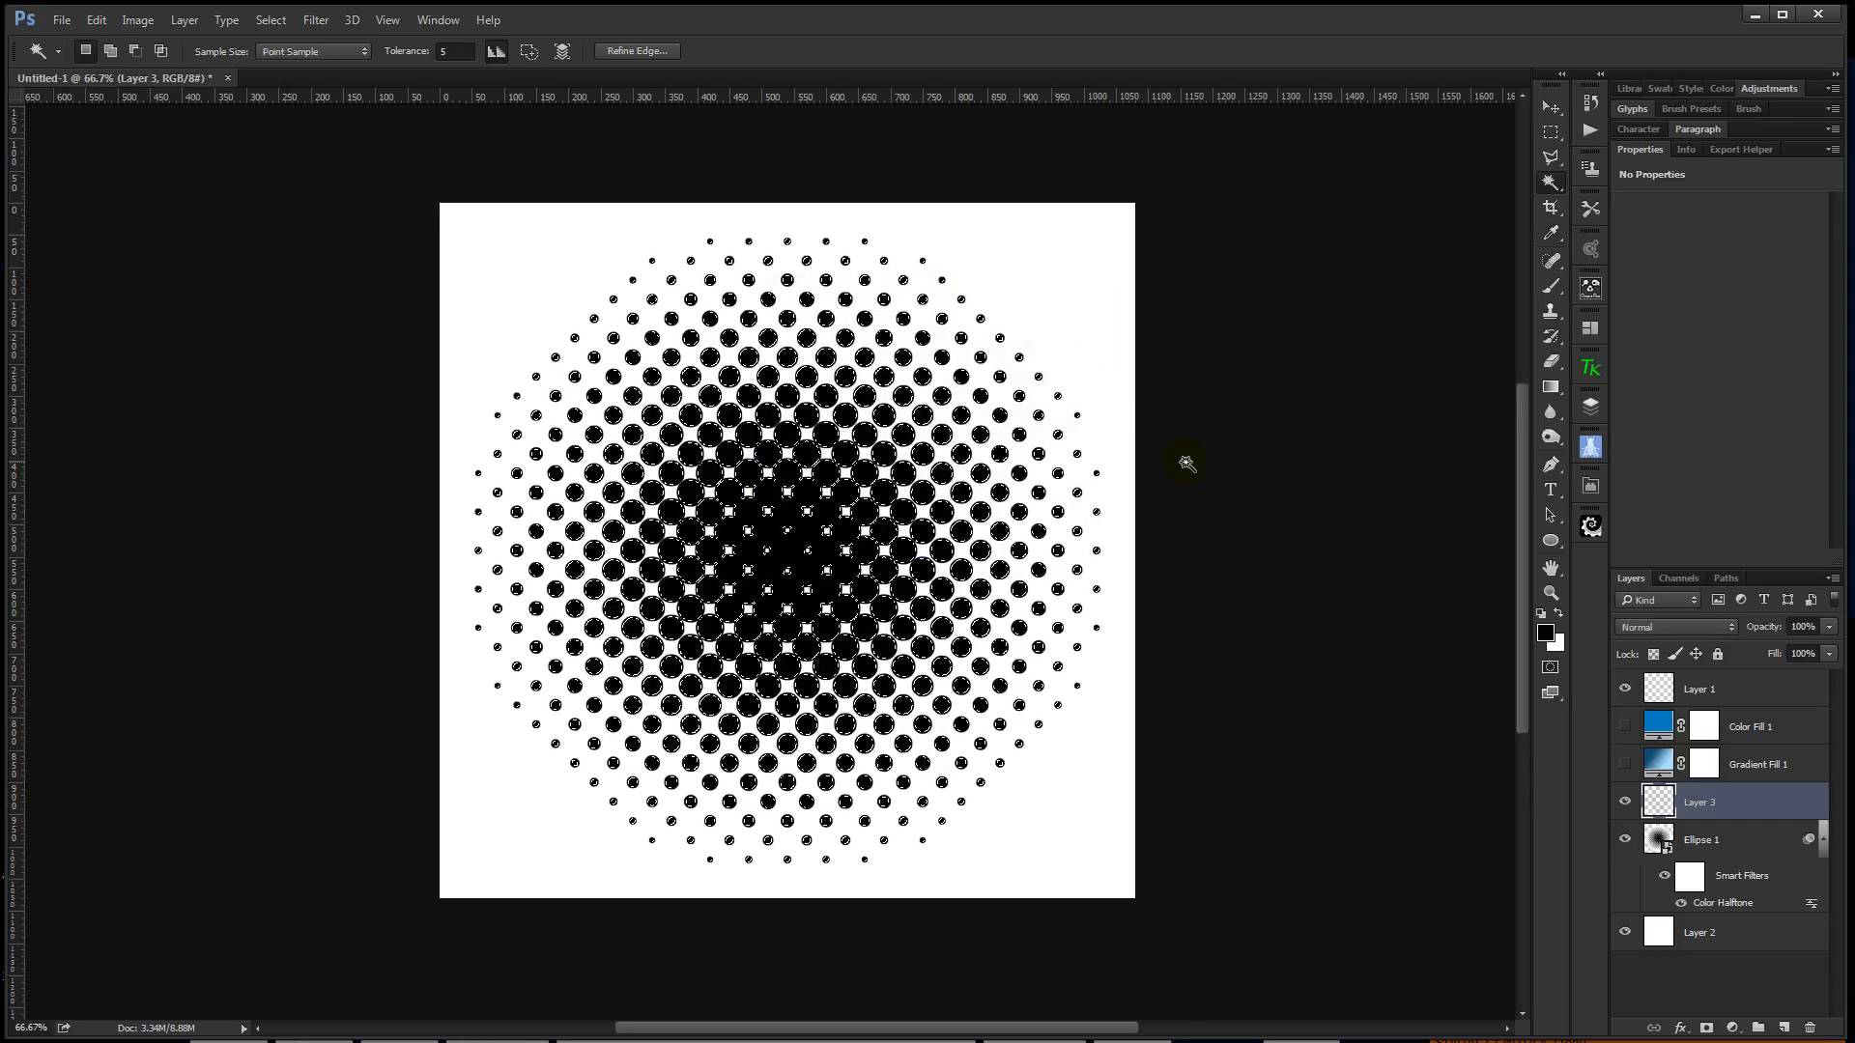
Deselect the dots and hide the ellipse layer, leaving the stroked outlines on the white background at 100% view
{"action": "key", "text": "ctrl+d"}
{"action": "left_click", "coordinate": [1625, 839]}
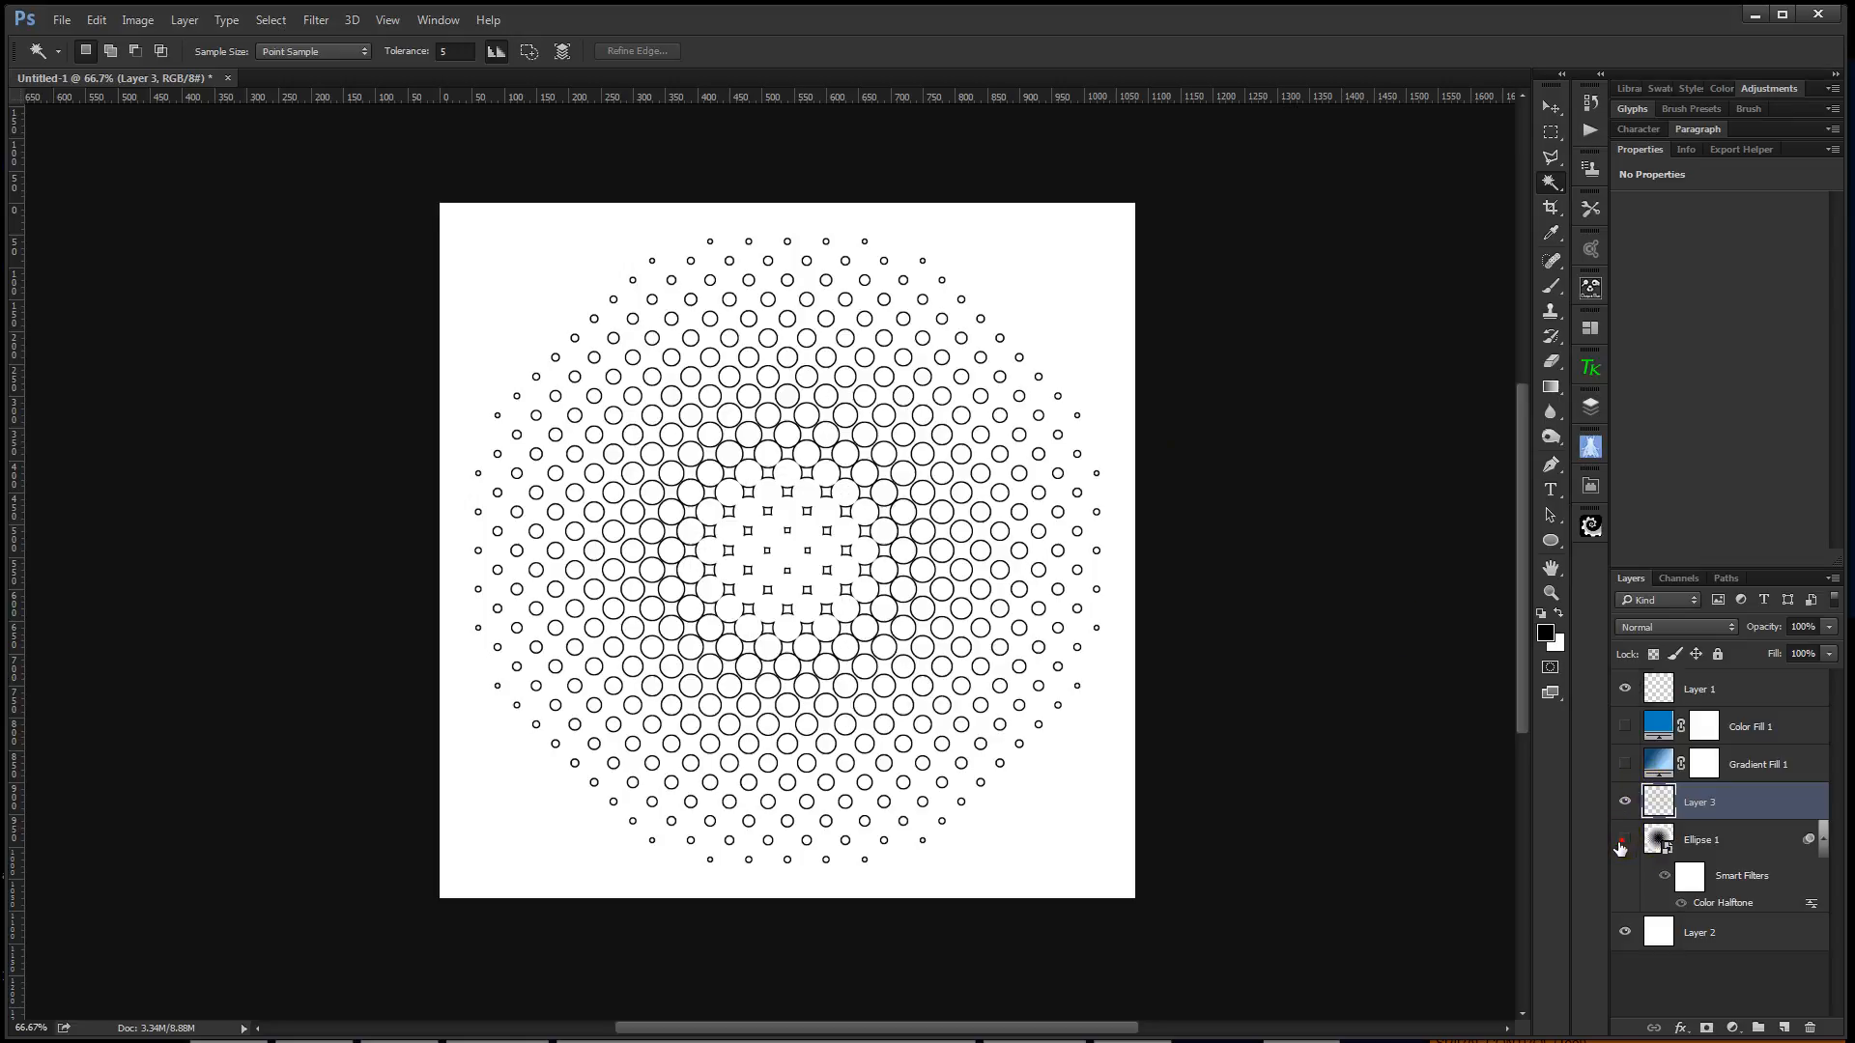
{"action": "key", "text": "ctrl+1"}
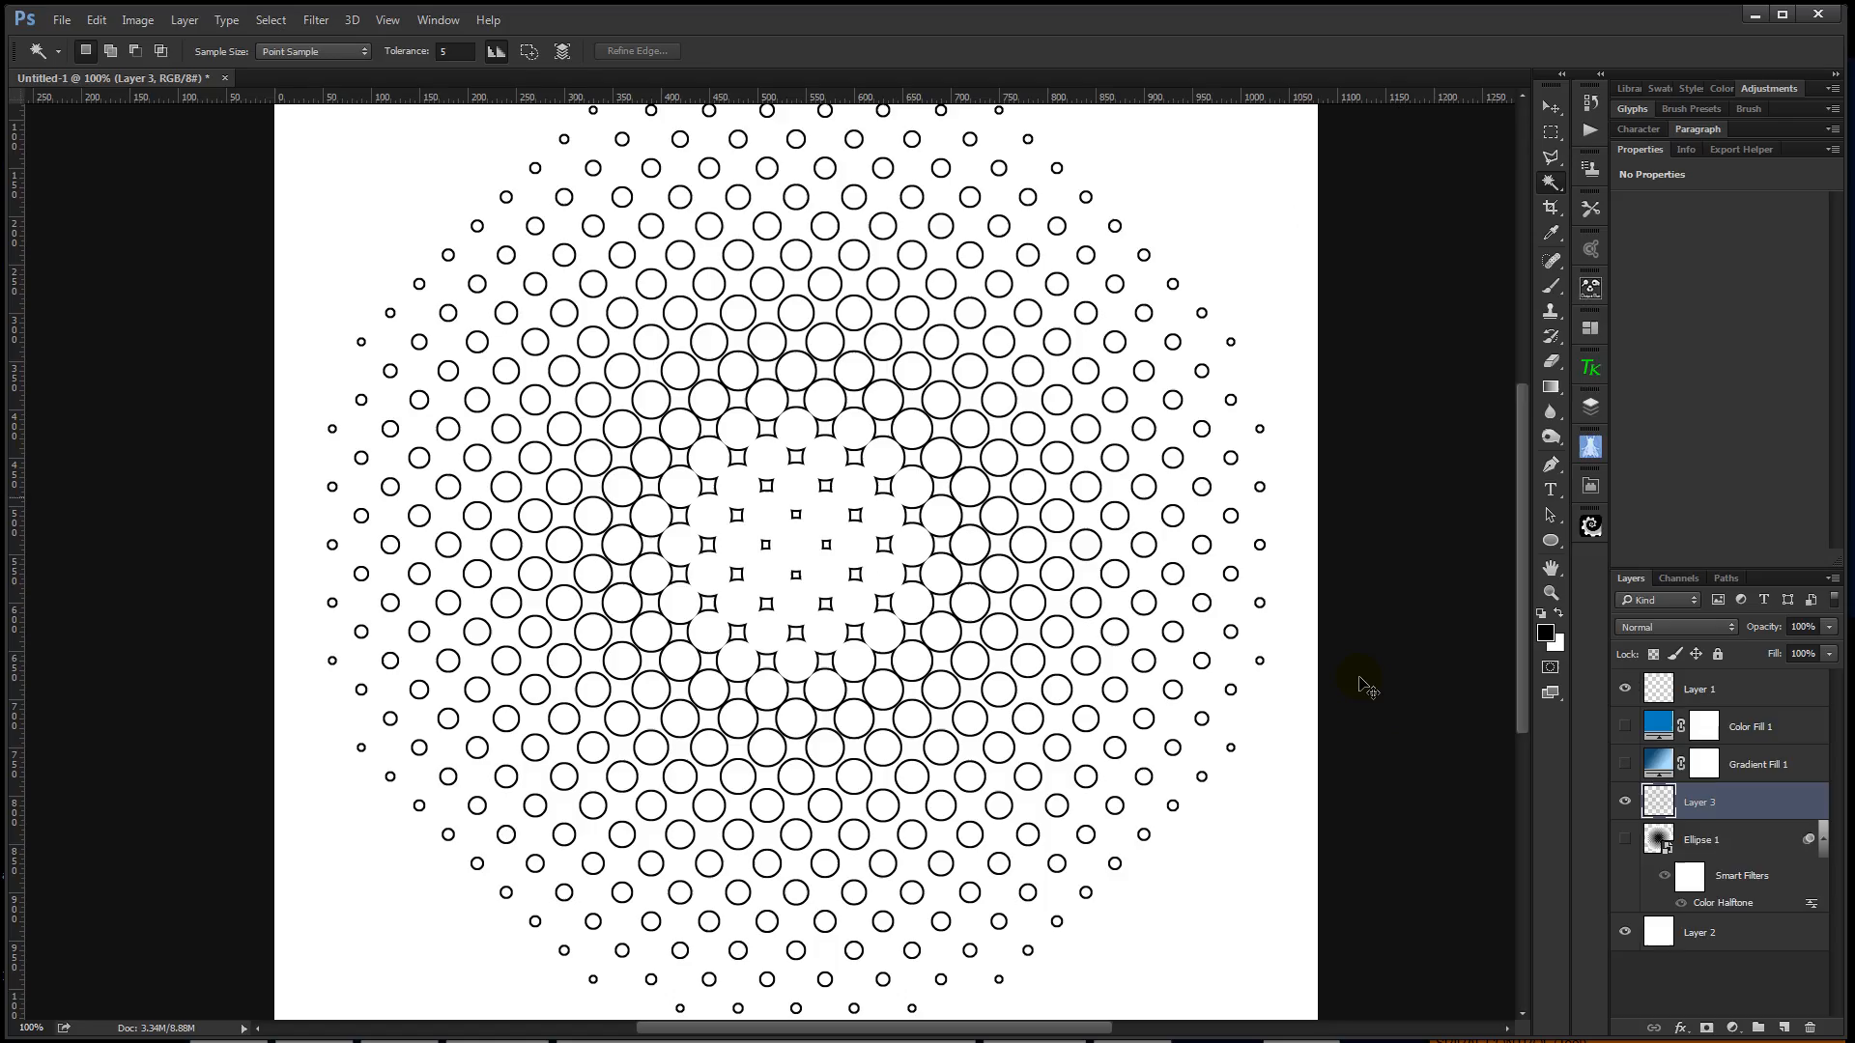